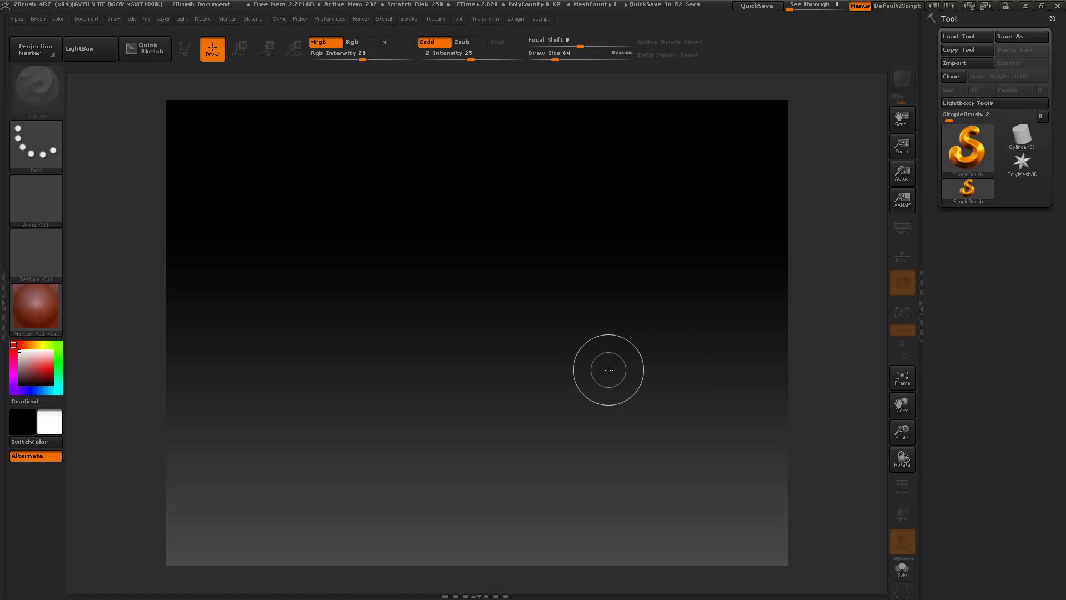
# Step: Load the 4R7-Mirror-And-Weld.zsc script from the project library and expand the area holding its controls
pyautogui.click(86, 57)
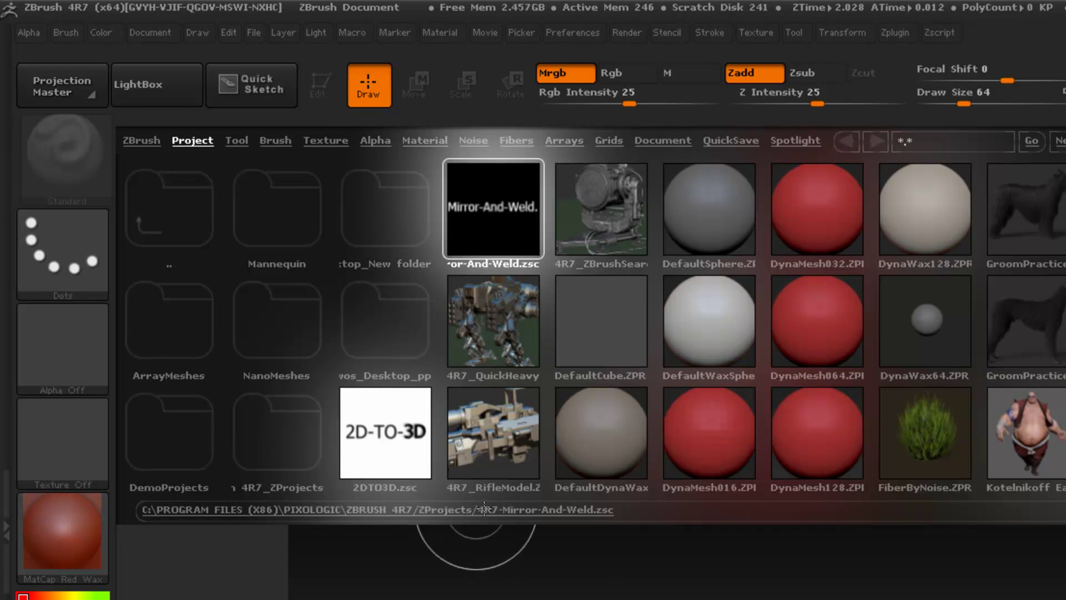
pyautogui.doubleClick(510, 218)
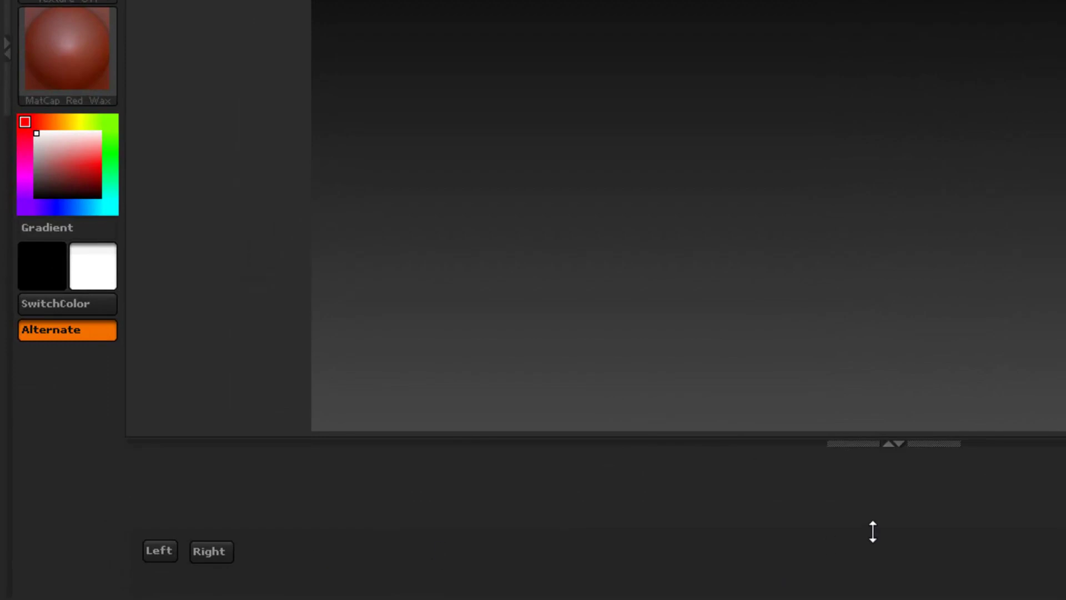
pyautogui.moveTo(984, 531); pyautogui.dragTo(969, 474)
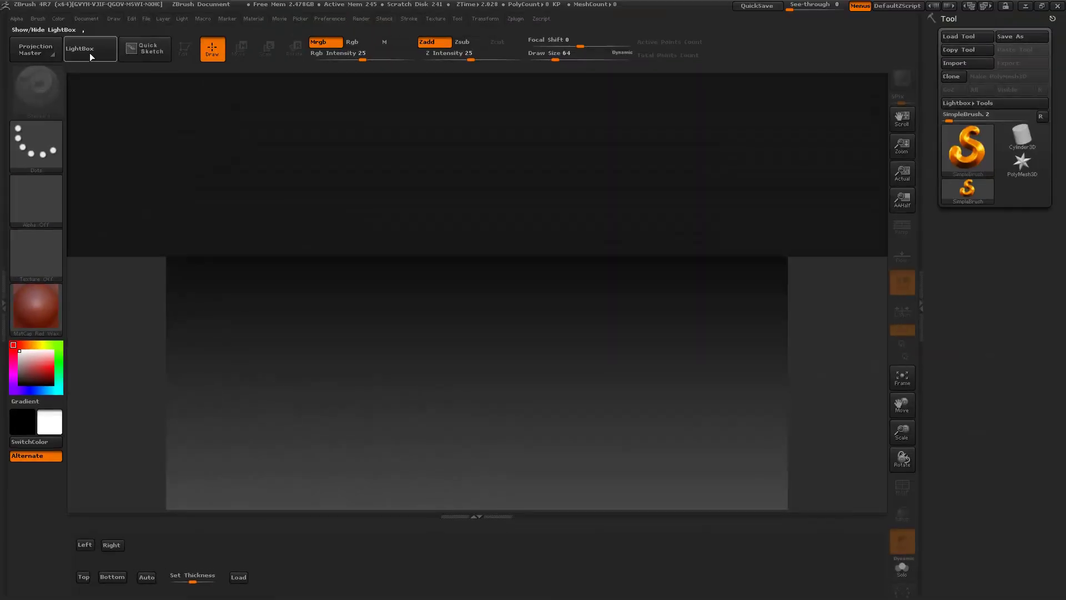
# Step: Load the DemoHead.ZTL tool, draw the head bust onto the canvas and enable Edit mode
pyautogui.click(86, 48)
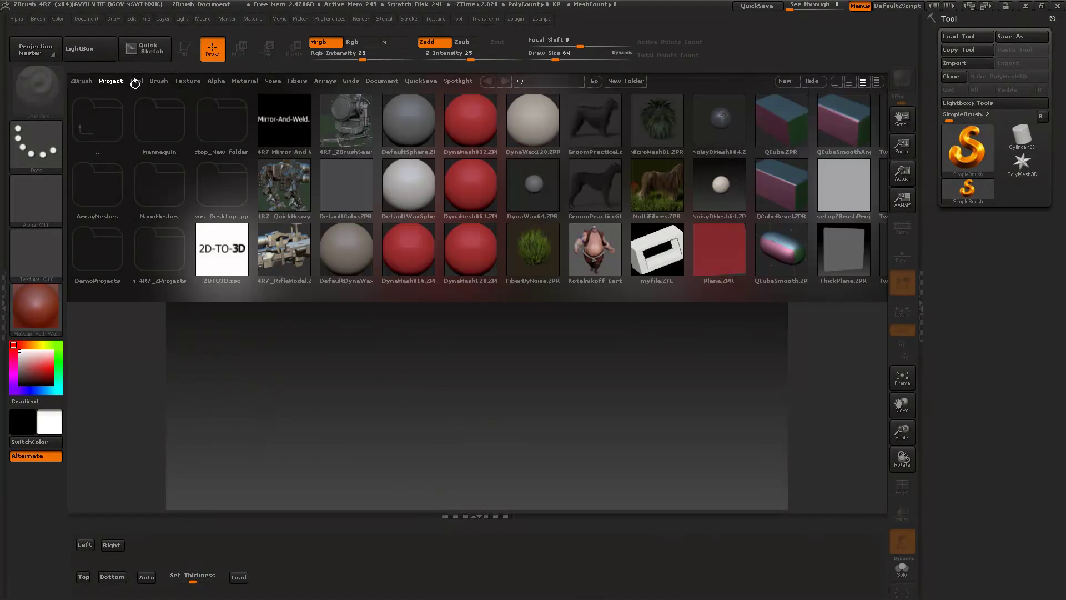
pyautogui.click(136, 81)
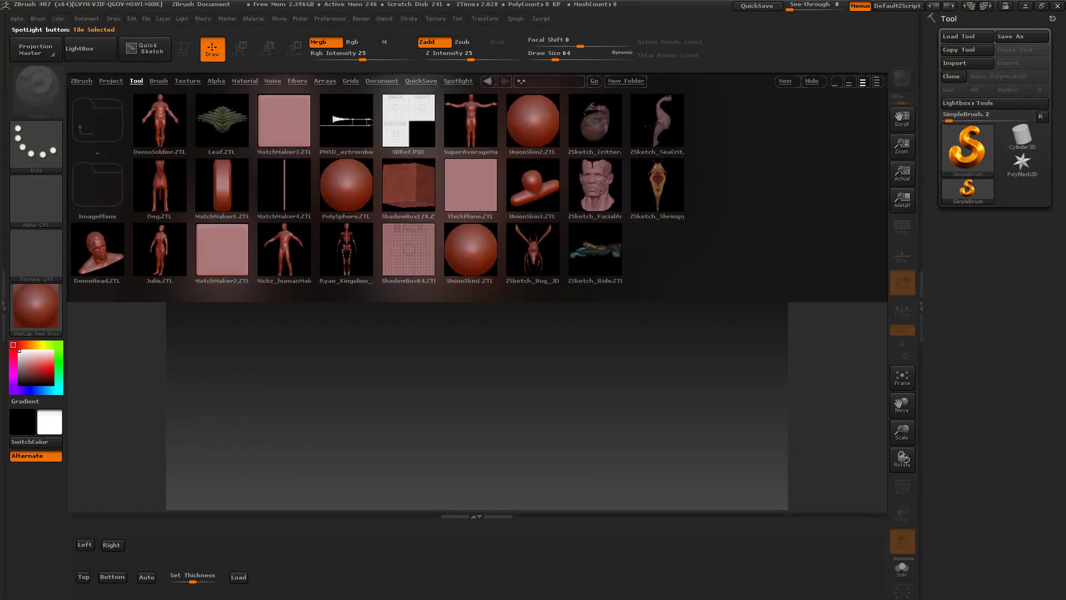
pyautogui.doubleClick(94, 242)
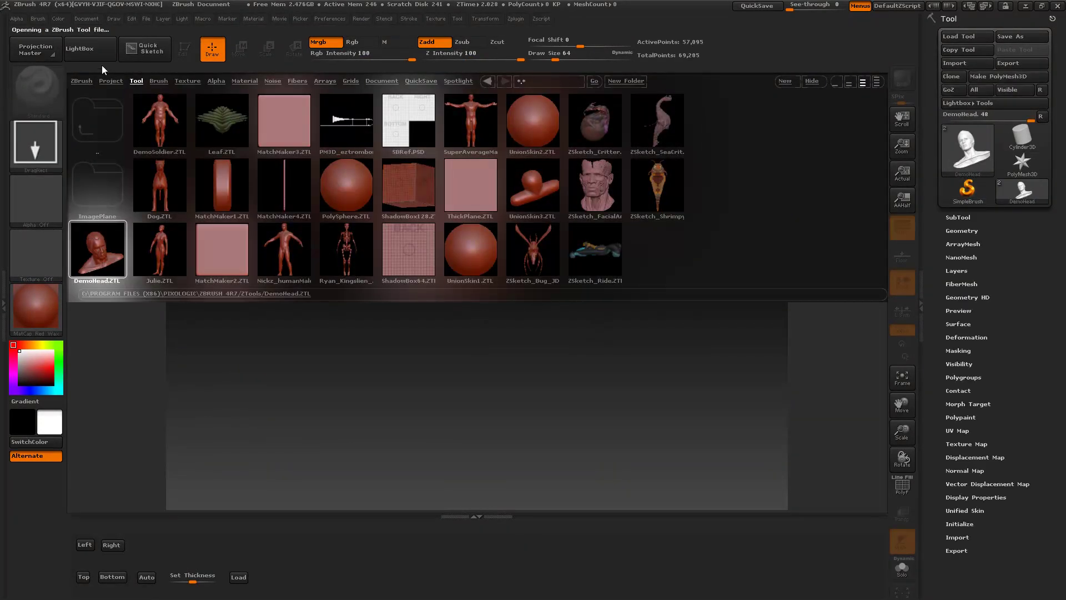
pyautogui.click(92, 54)
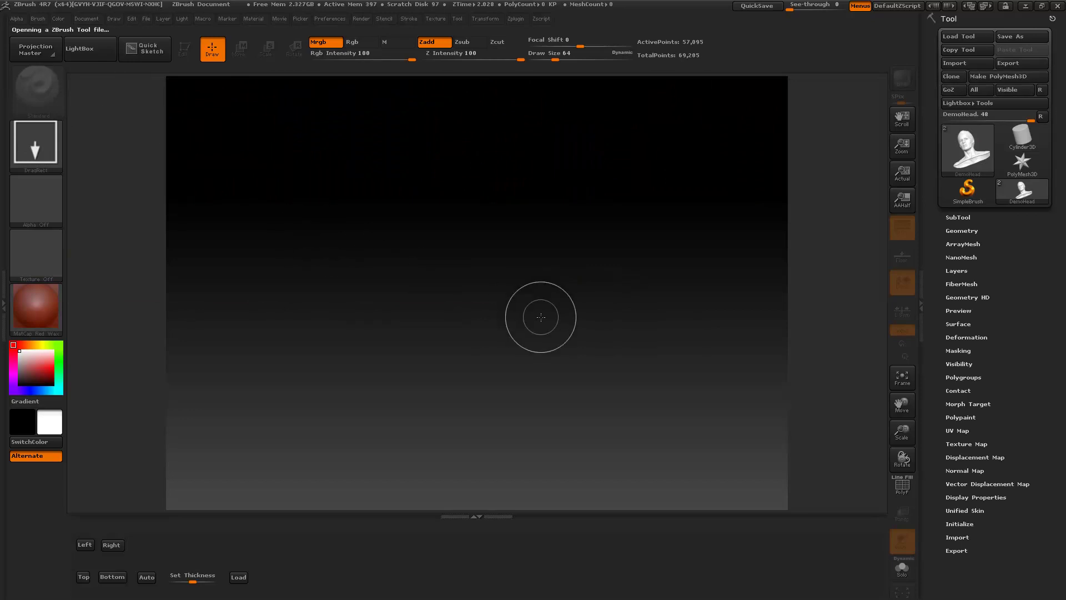
pyautogui.moveTo(484, 291); pyautogui.dragTo(486, 578)
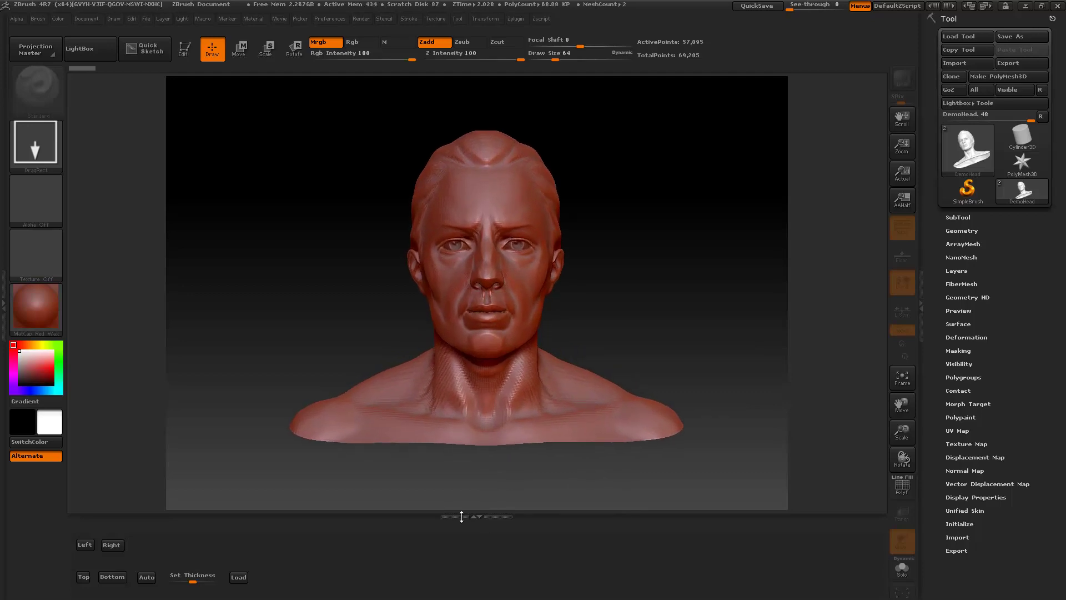
pyautogui.click(194, 55)
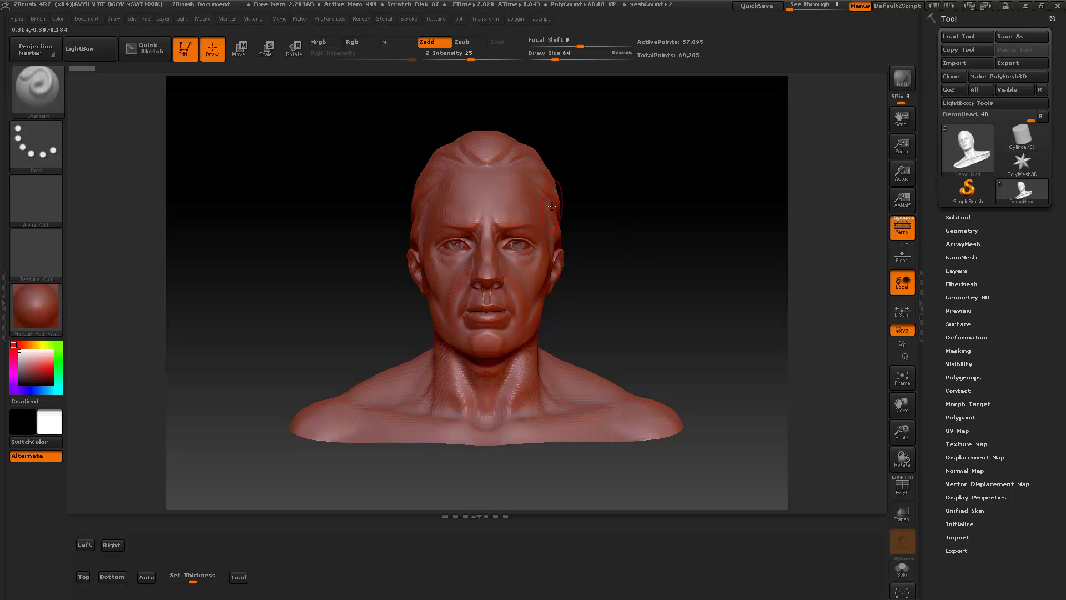
# Step: Check the head's subdivision level settings in its geometry options
pyautogui.keyDown('alt'); pyautogui.moveTo(635, 237); pyautogui.dragTo(633, 249); pyautogui.keyUp('alt')
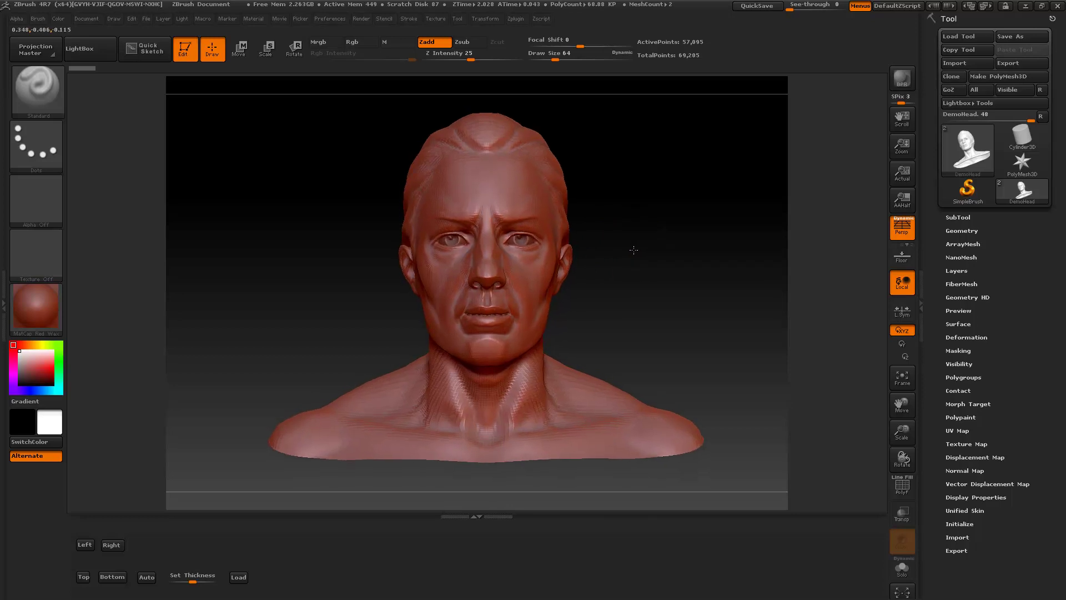
pyautogui.click(961, 230)
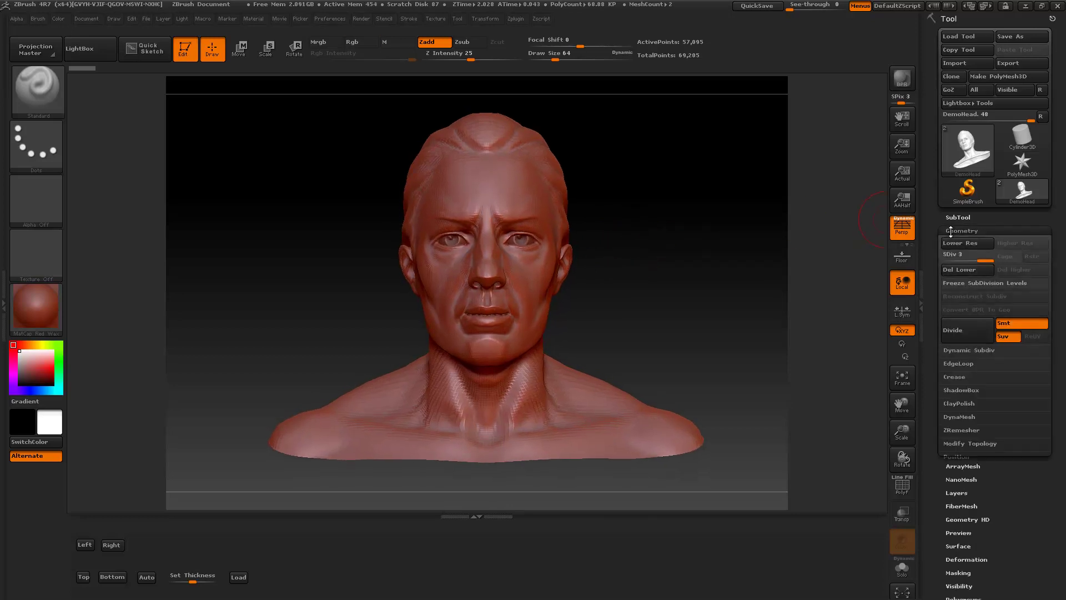
pyautogui.click(960, 230)
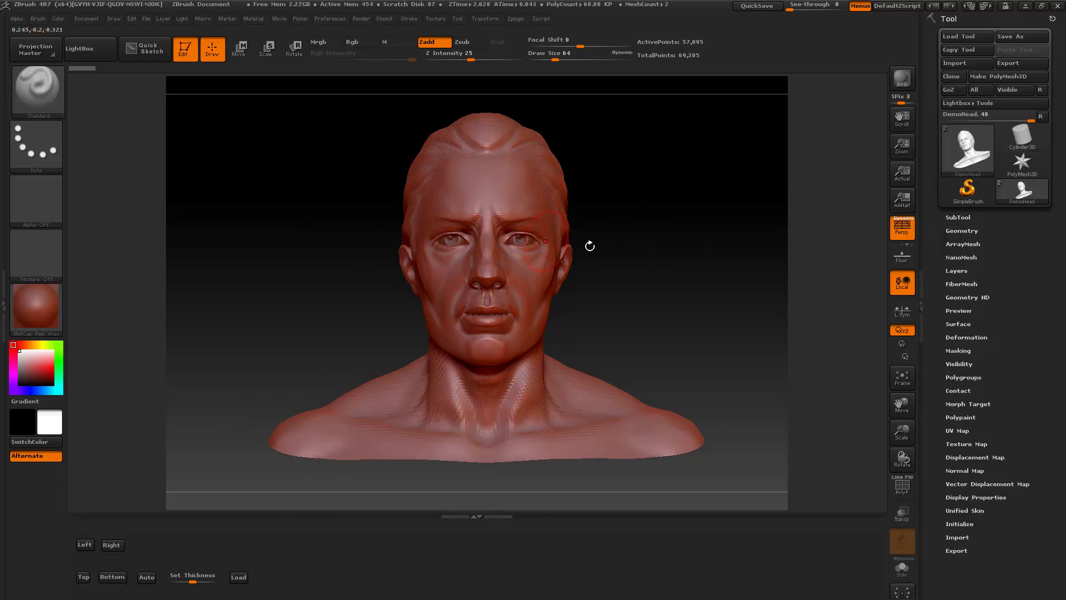
# Step: Set the brush draw size to 24 and sculpt raised strokes down the cheek on the viewer's right of the face
pyautogui.press('f')
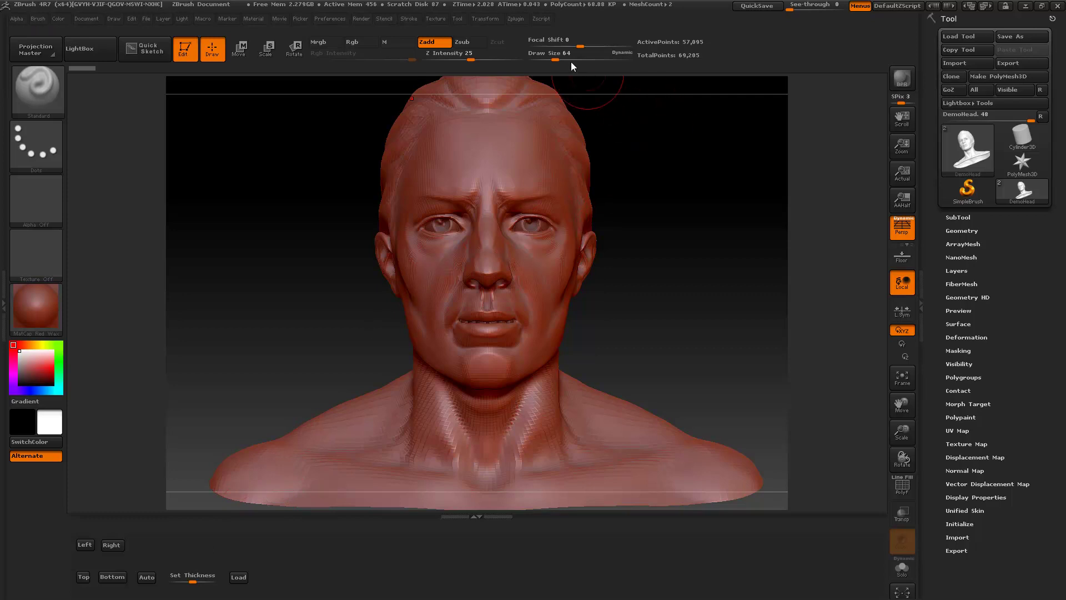
pyautogui.moveTo(559, 54); pyautogui.dragTo(547, 55)
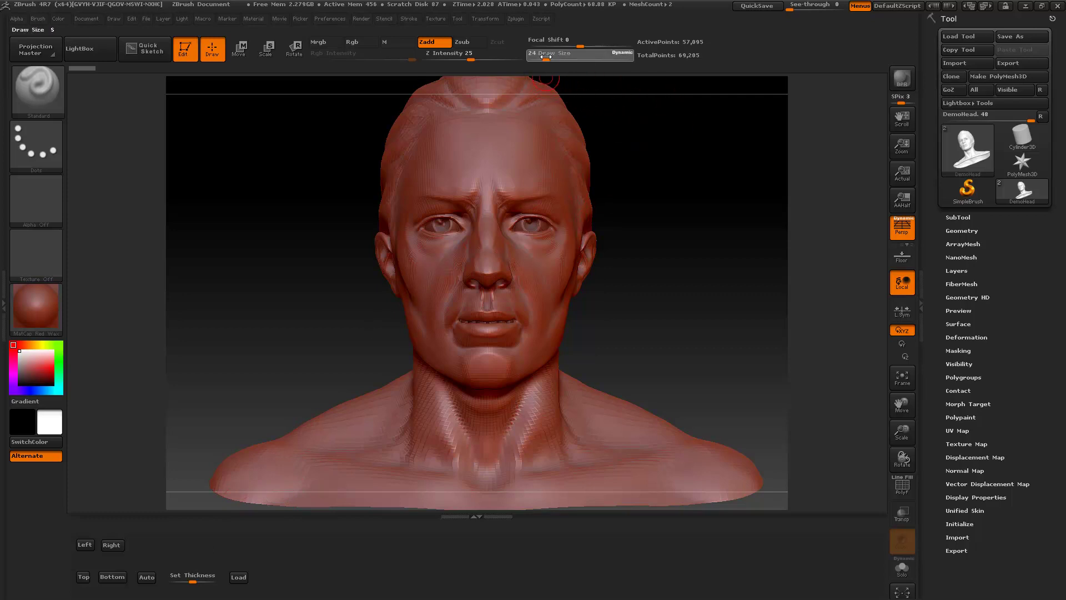
pyautogui.moveTo(540, 255); pyautogui.dragTo(531, 358)
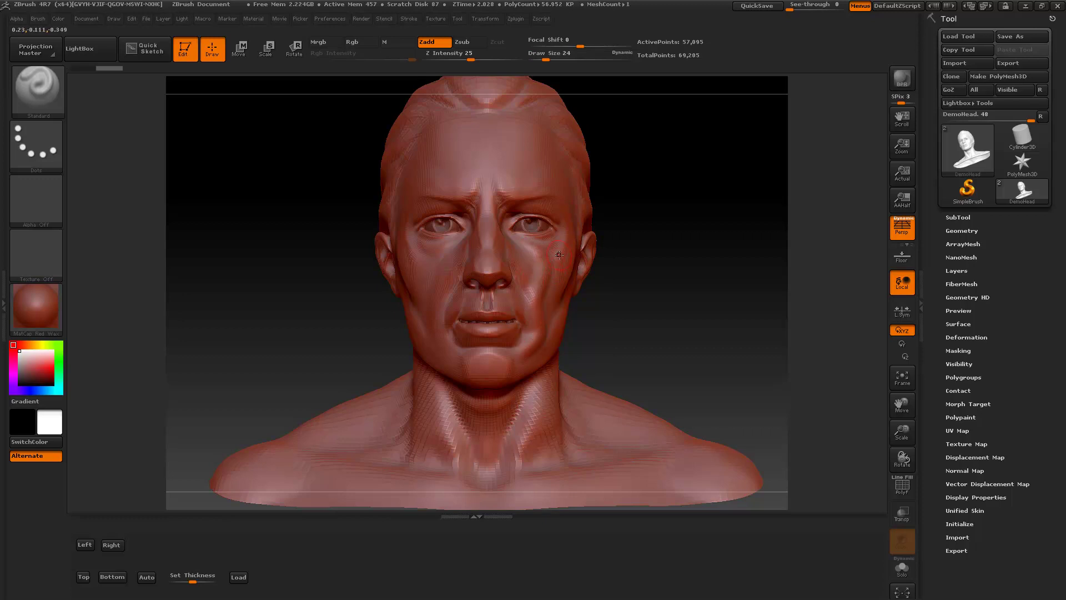
pyautogui.moveTo(541, 250); pyautogui.dragTo(533, 362)
pyautogui.moveTo(654, 320); pyautogui.dragTo(638, 329)
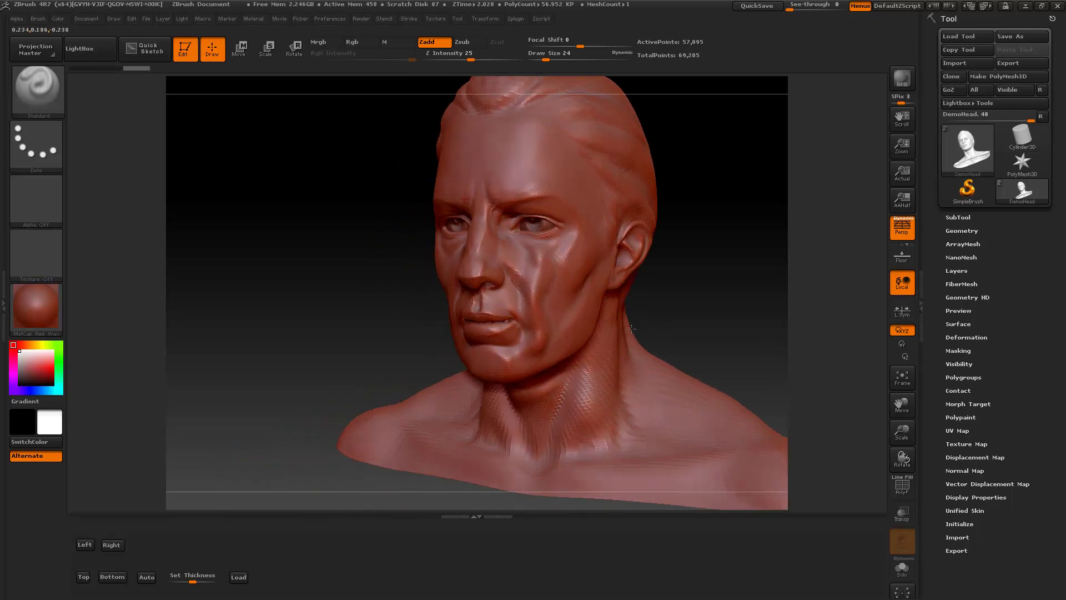
pyautogui.moveTo(751, 292); pyautogui.dragTo(771, 287)
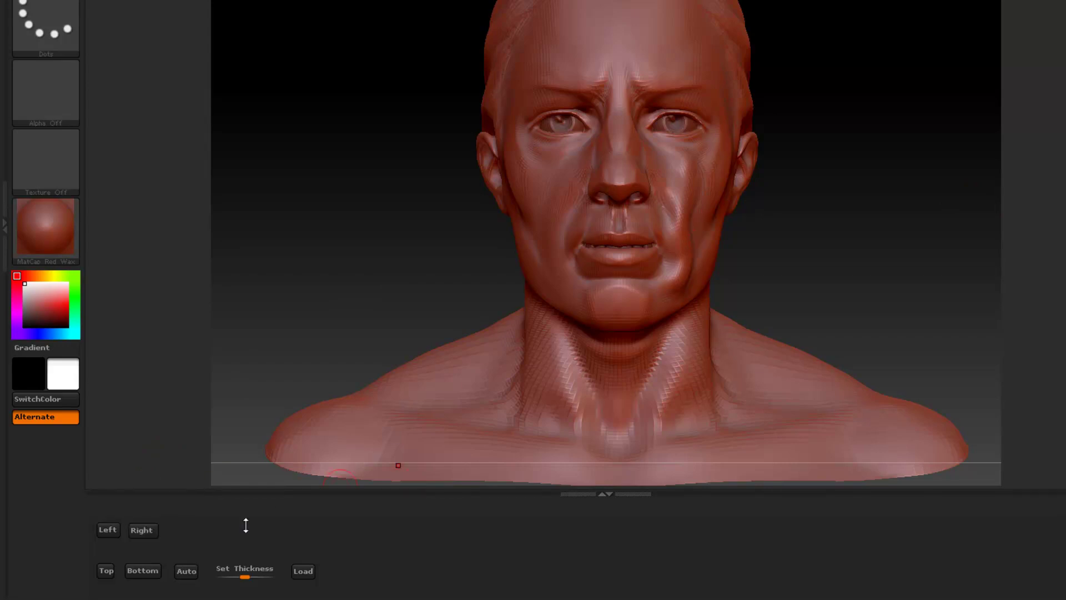
# Step: Mirror and weld the head with the Left side kept, and rebuild its subdivision levels back up to SDiv 3
pyautogui.click(110, 531)
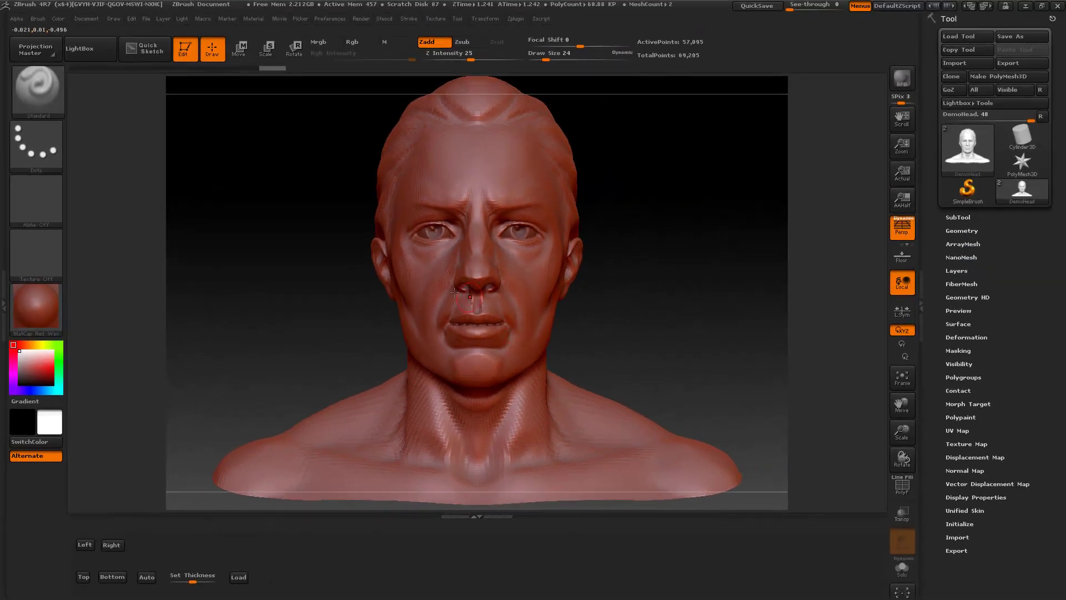
pyautogui.click(963, 230)
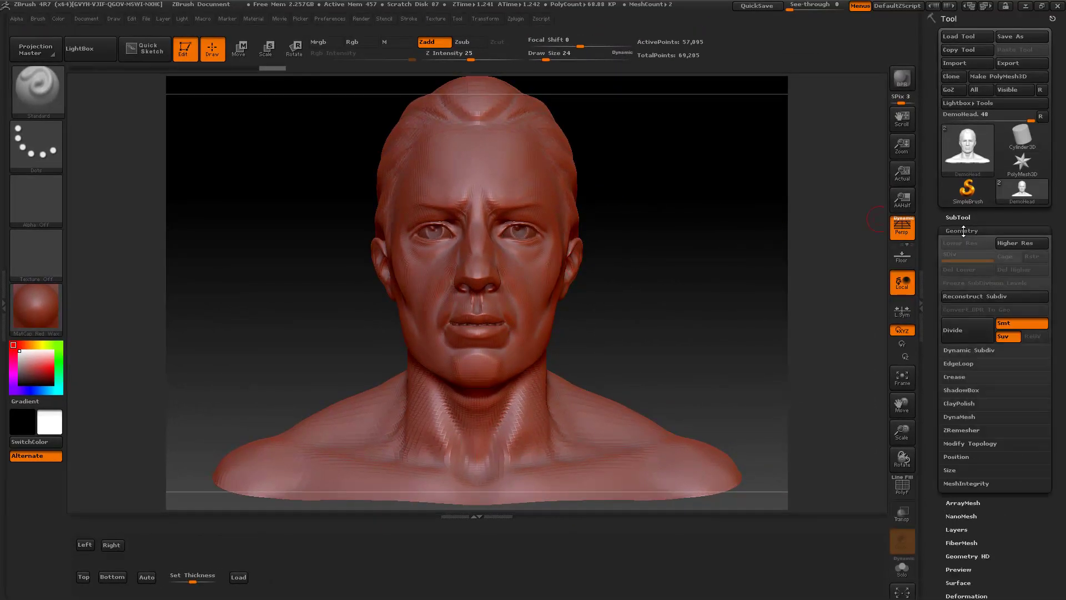
pyautogui.click(997, 297)
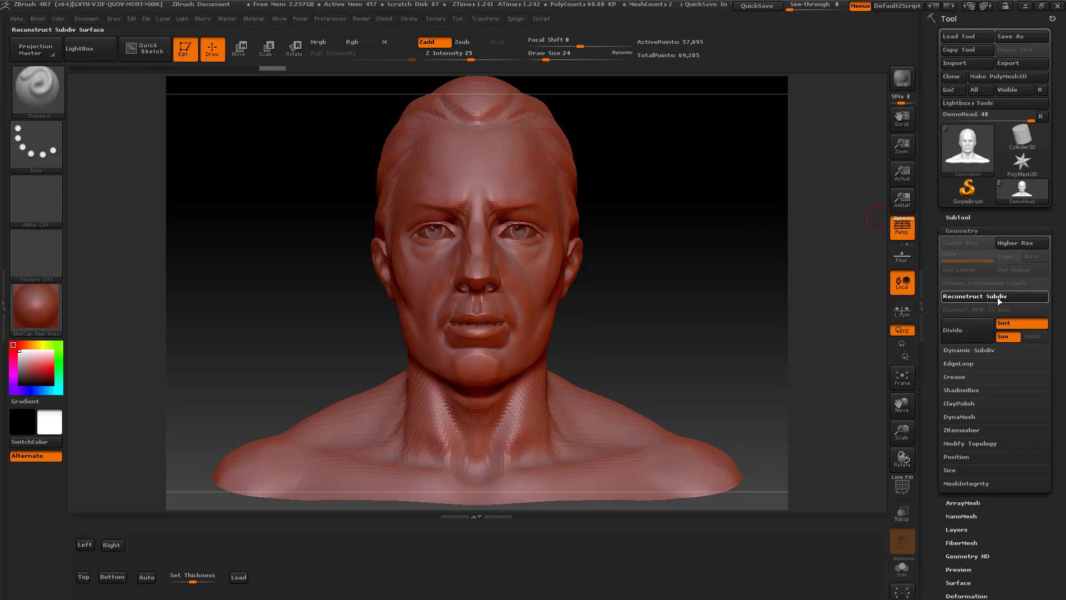
pyautogui.click(998, 299)
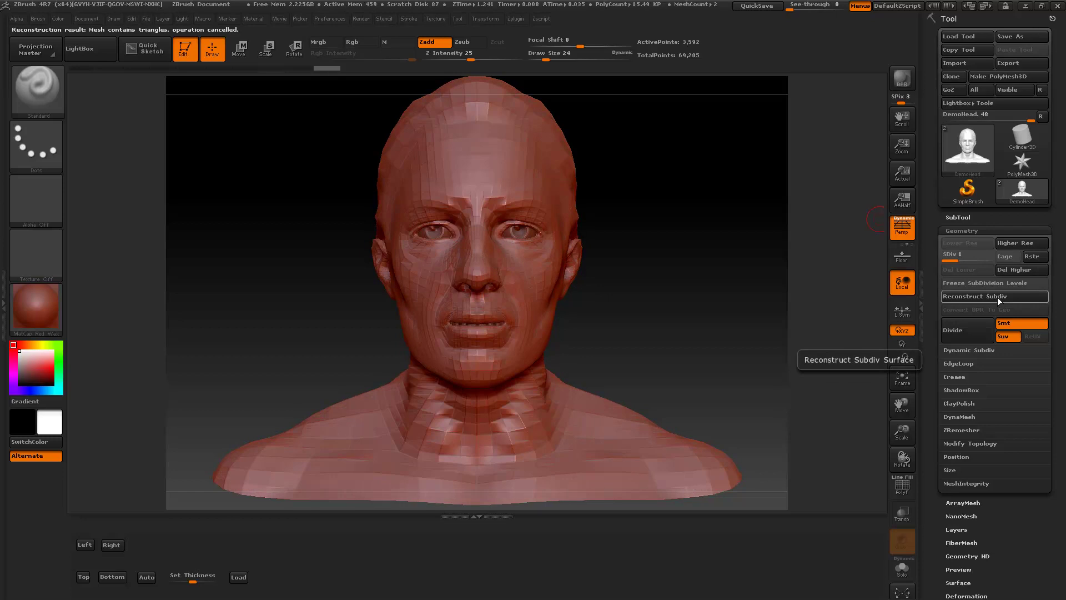
pyautogui.moveTo(951, 257); pyautogui.dragTo(989, 256)
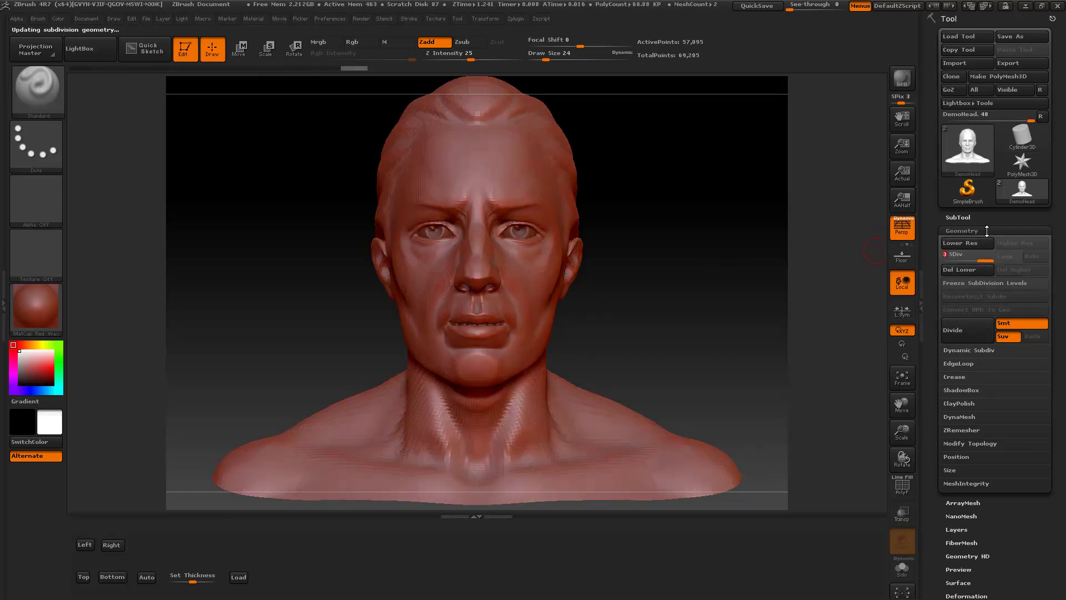
pyautogui.click(984, 232)
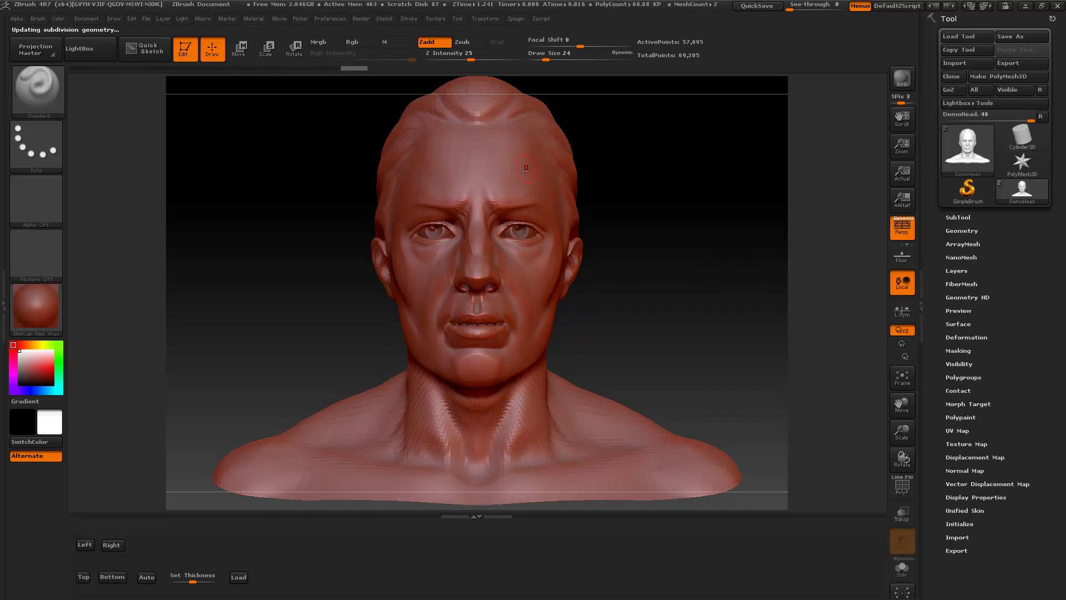
# Step: Sculpt raised strokes over the forehead, eye area and cheek on the viewer's right of the face
pyautogui.moveTo(543, 187)
pyautogui.mouseDown()
pyautogui.moveTo(552, 227)
pyautogui.moveTo(519, 305)
pyautogui.moveTo(519, 336)
pyautogui.mouseUp()
pyautogui.moveTo(520, 173); pyautogui.dragTo(542, 191)
pyautogui.moveTo(544, 232); pyautogui.dragTo(517, 331)
pyautogui.moveTo(655, 261)
pyautogui.mouseDown()
pyautogui.moveTo(580, 255)
pyautogui.moveTo(534, 281)
pyautogui.moveTo(523, 316)
pyautogui.mouseUp()
pyautogui.moveTo(649, 269); pyautogui.dragTo(689, 272)
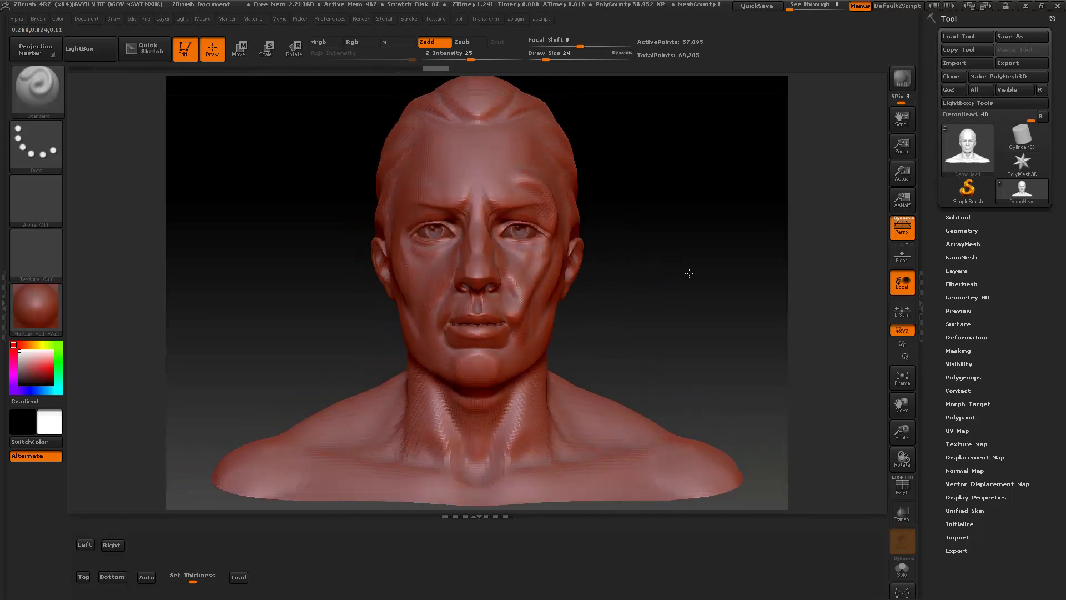
# Step: Mirror and weld the head with the Right side kept, and reconstruct its lower subdivision levels
pyautogui.click(123, 545)
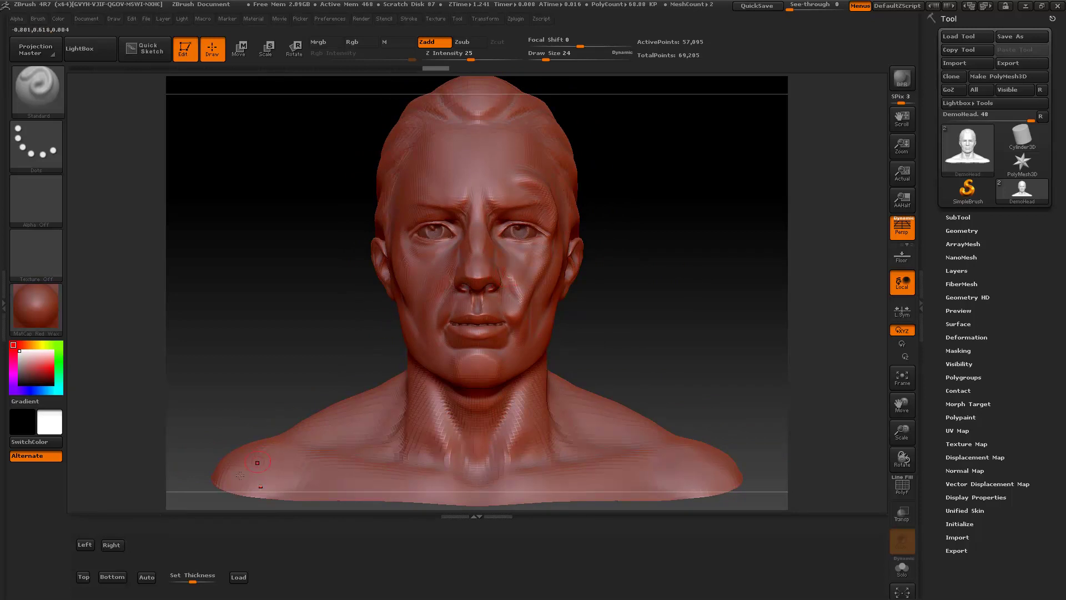
pyautogui.click(120, 546)
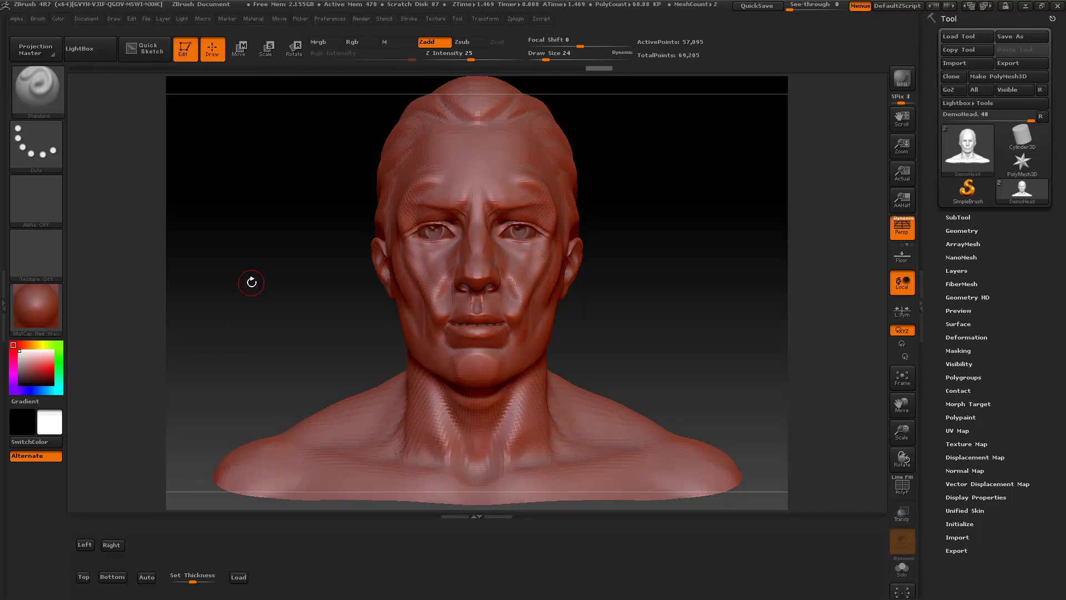
pyautogui.moveTo(253, 282)
pyautogui.mouseDown()
pyautogui.moveTo(265, 283)
pyautogui.moveTo(245, 283)
pyautogui.mouseUp()
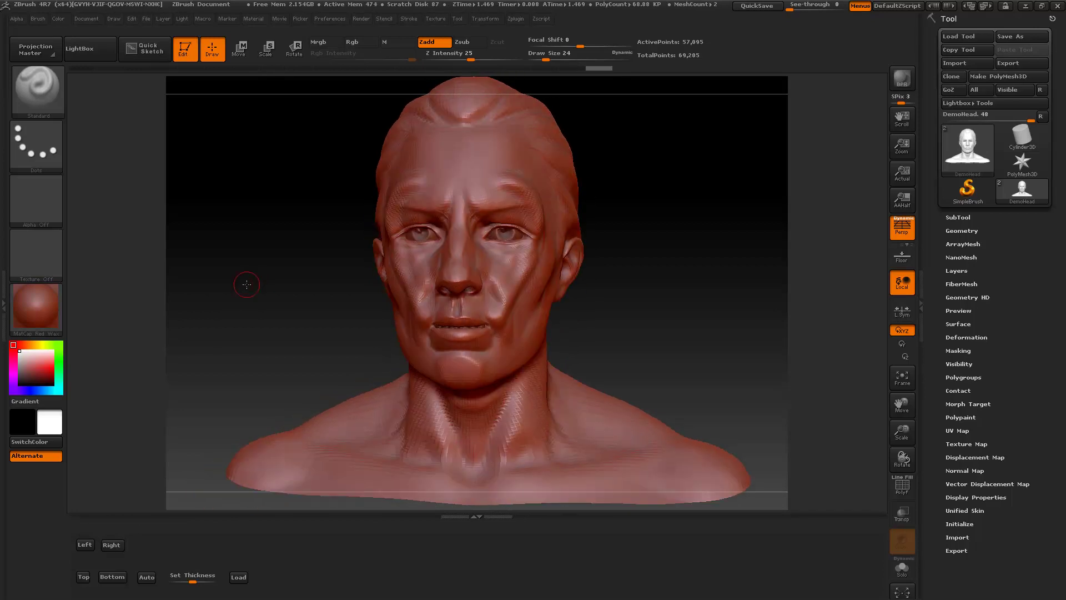
pyautogui.click(966, 230)
pyautogui.click(957, 296)
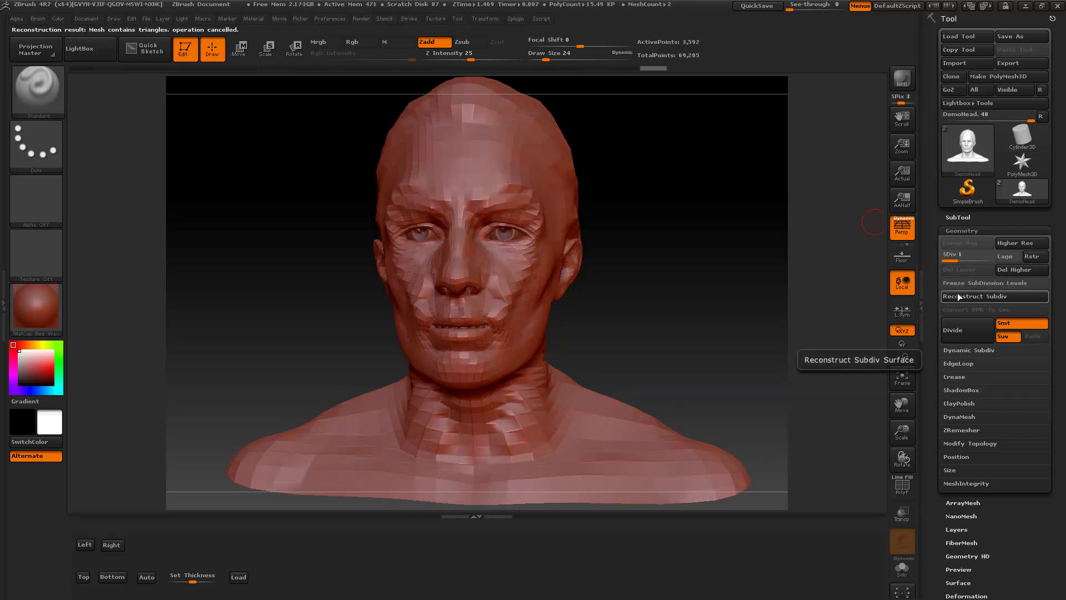
pyautogui.moveTo(666, 238); pyautogui.dragTo(676, 242)
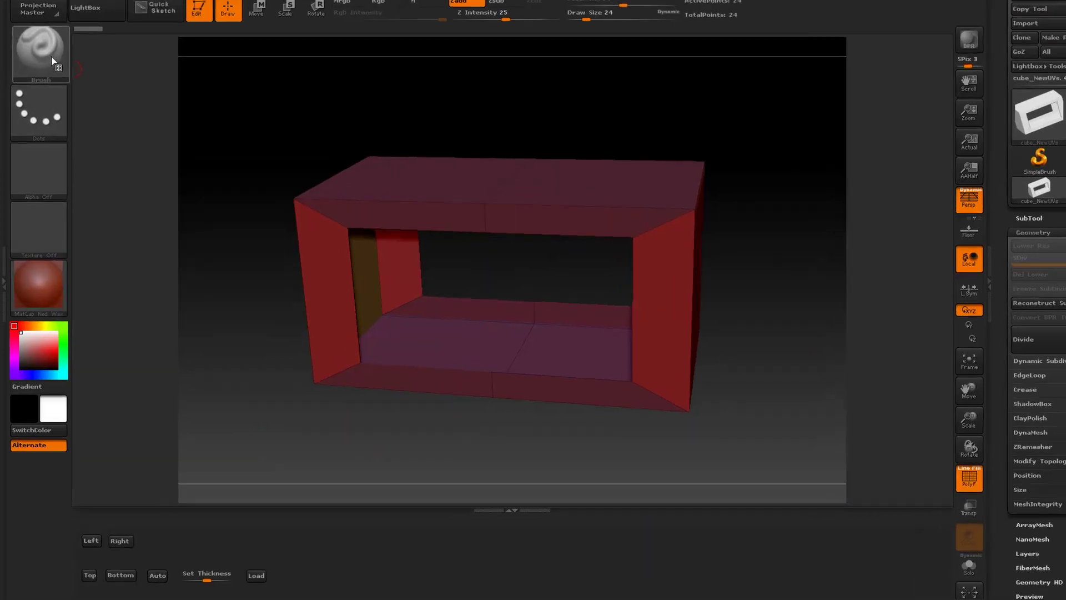
# Step: Select the ZModeler brush and set its QMesh polygon action to target All Polygons
pyautogui.click(42, 93)
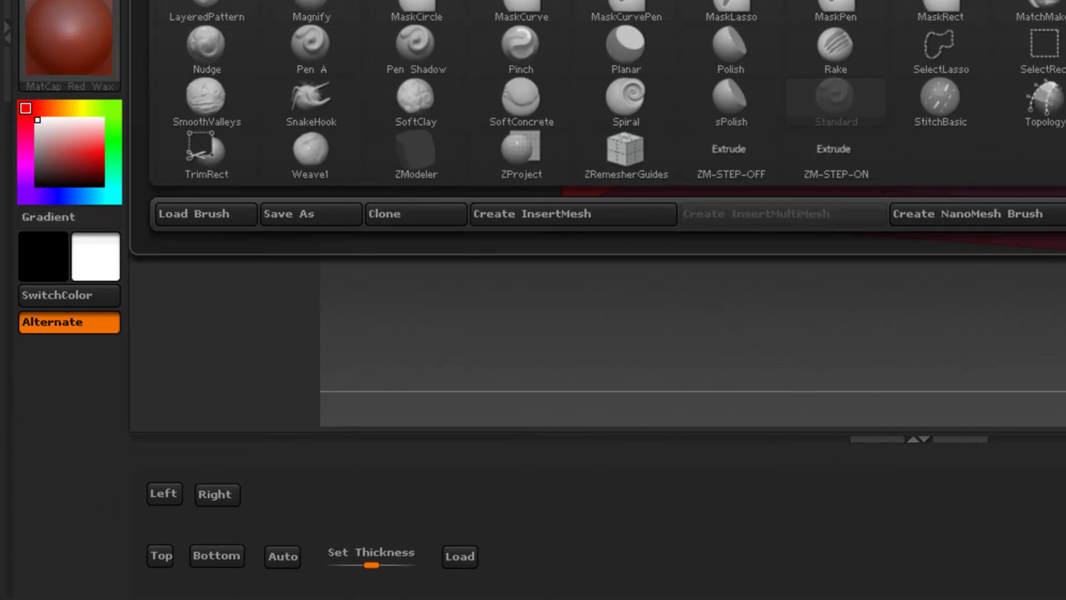
pyautogui.click(414, 158)
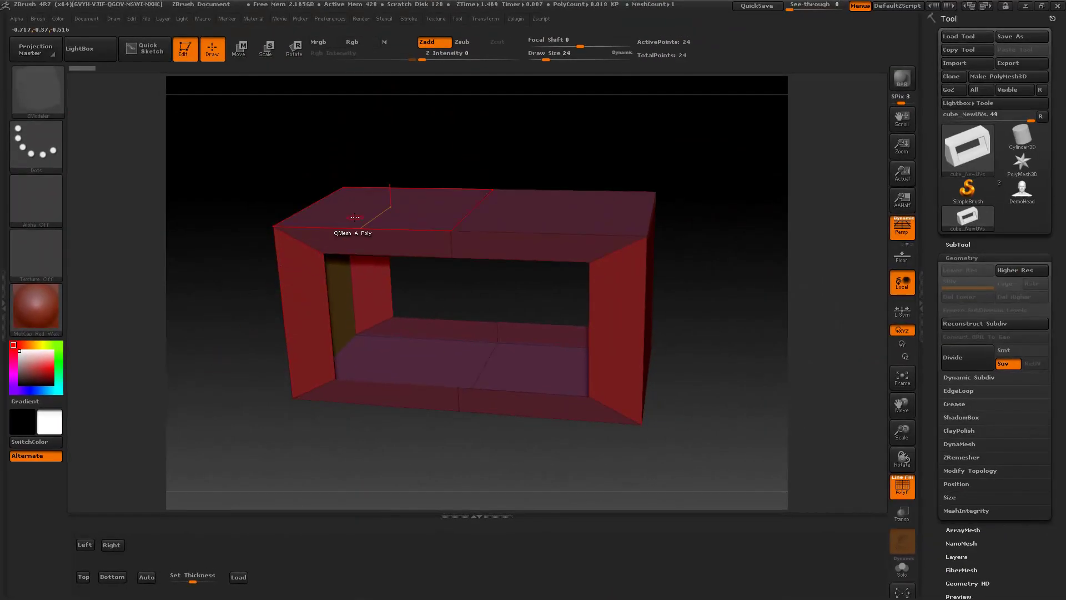
pyautogui.press('space')
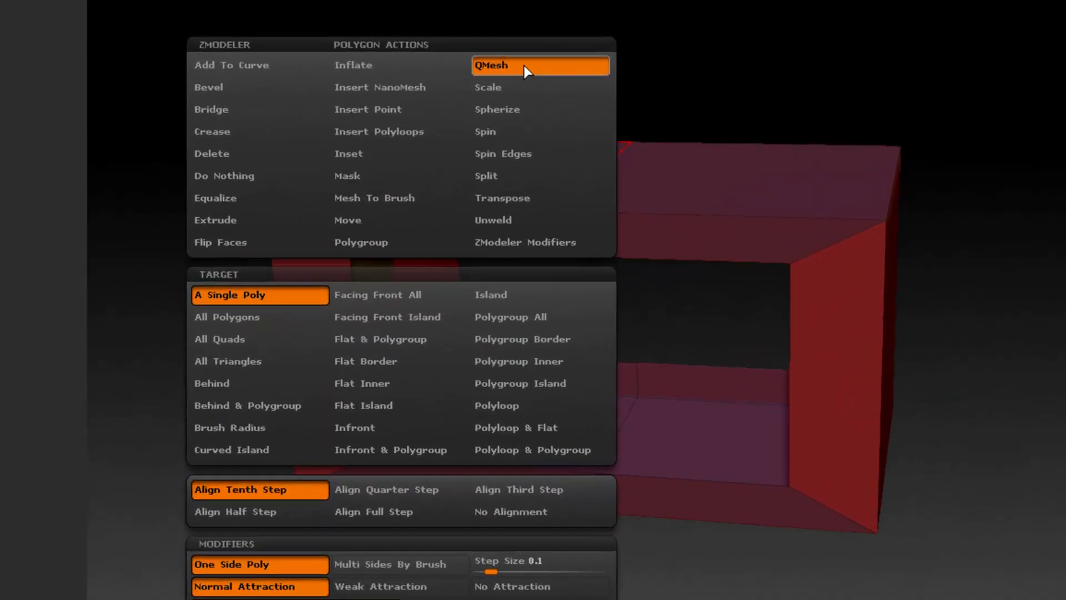
pyautogui.click(191, 321)
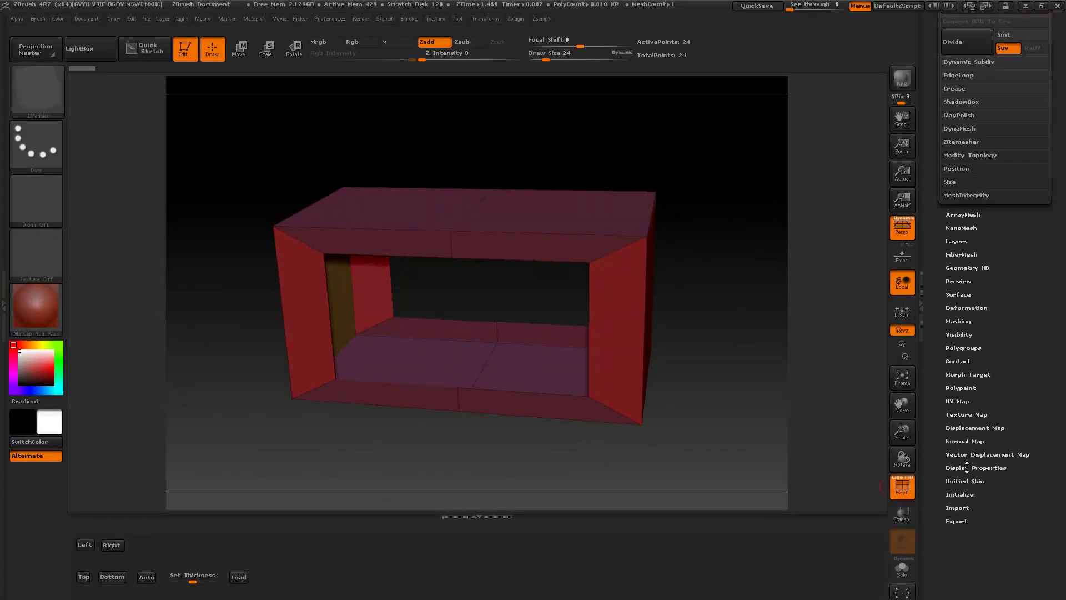
# Step: Examine the Double and Flip normals options in the hollow box mesh's display properties
pyautogui.click(967, 468)
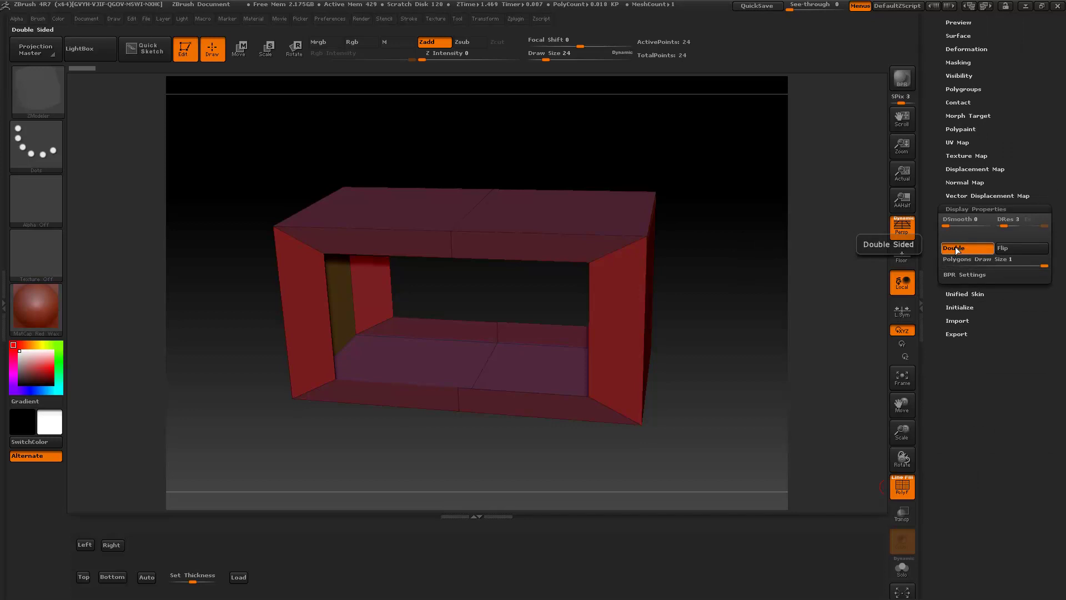
pyautogui.click(1006, 251)
pyautogui.moveTo(760, 316); pyautogui.dragTo(741, 345)
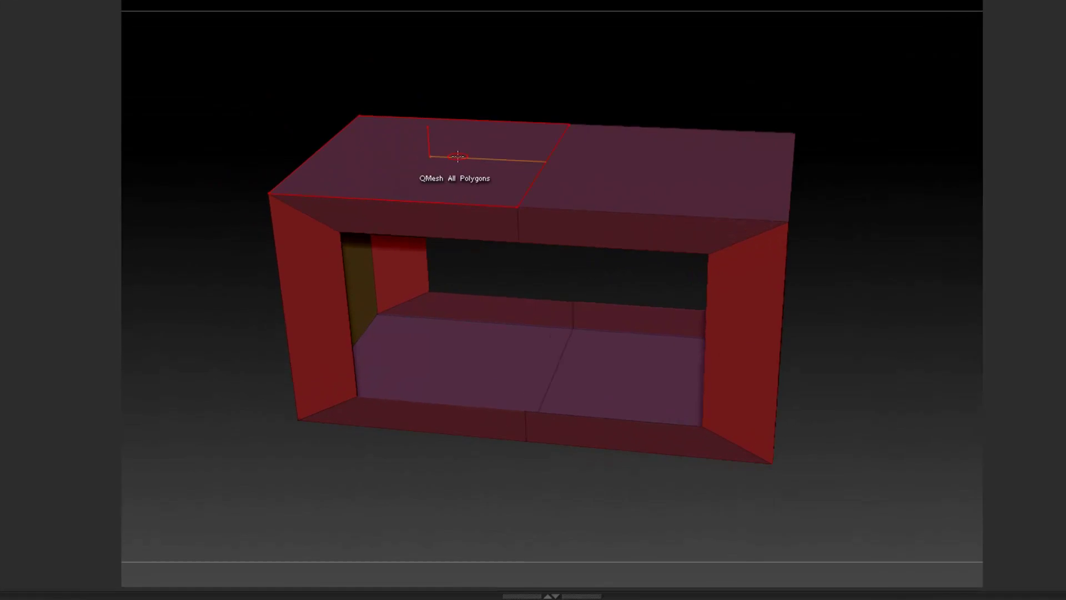
# Step: Try to extrude all polygons of the hollow box with QMesh, starting from a polygon on its top face
pyautogui.moveTo(408, 199); pyautogui.dragTo(378, 301)
pyautogui.moveTo(442, 297); pyautogui.dragTo(265, 516)
pyautogui.moveTo(168, 519)
pyautogui.mouseDown()
pyautogui.moveTo(166, 445)
pyautogui.moveTo(168, 509)
pyautogui.mouseUp()
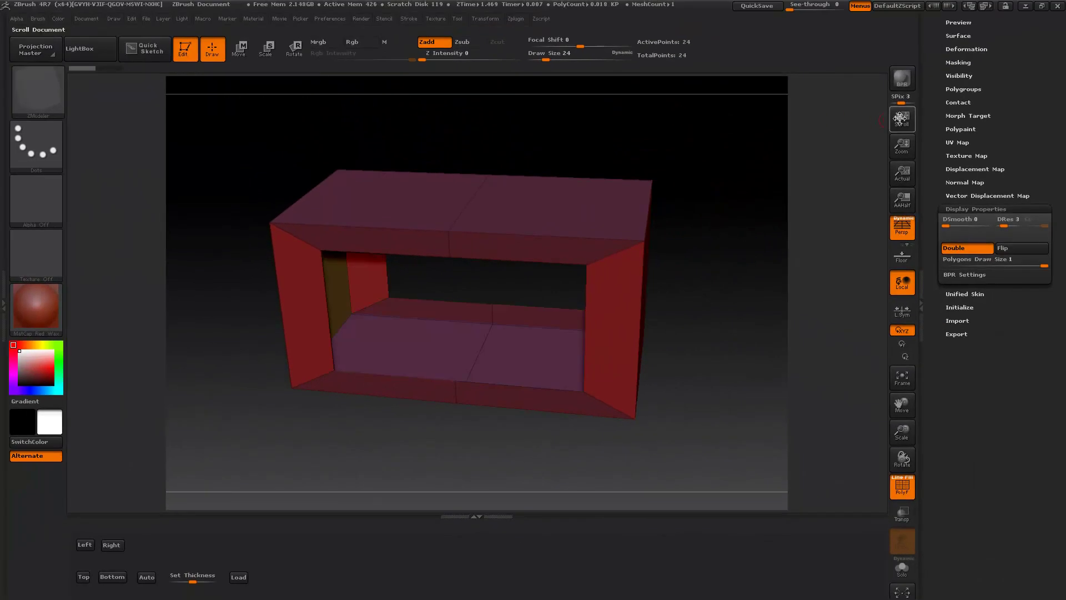
pyautogui.moveTo(936, 115); pyautogui.dragTo(942, 249)
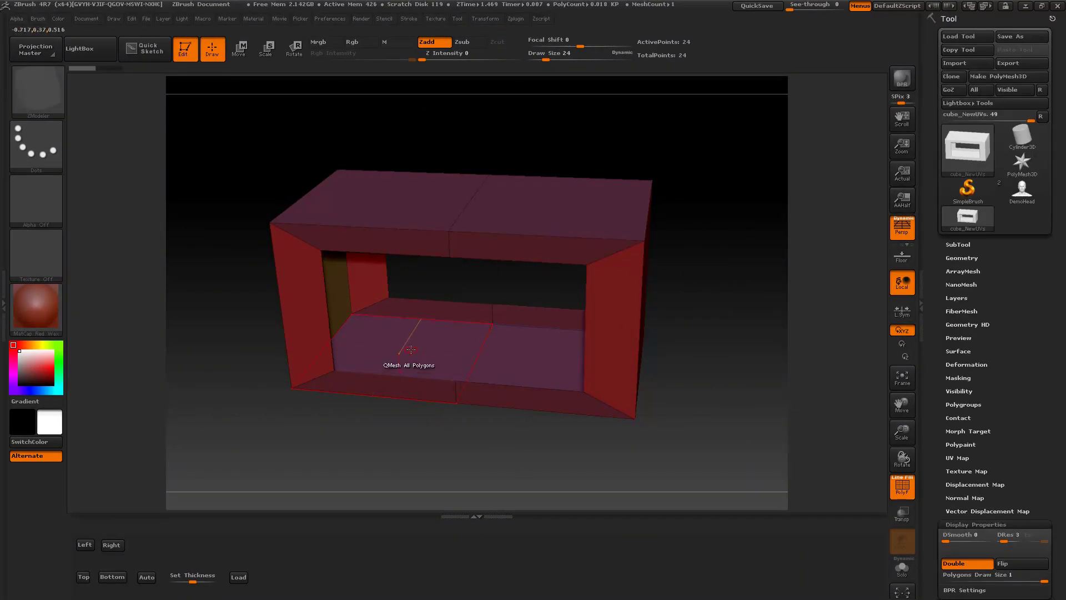
# Step: Try the All Polygons QMesh extrusion from the box's inner floor, and restore the original mesh from the undo history
pyautogui.moveTo(412, 349); pyautogui.dragTo(638, 165)
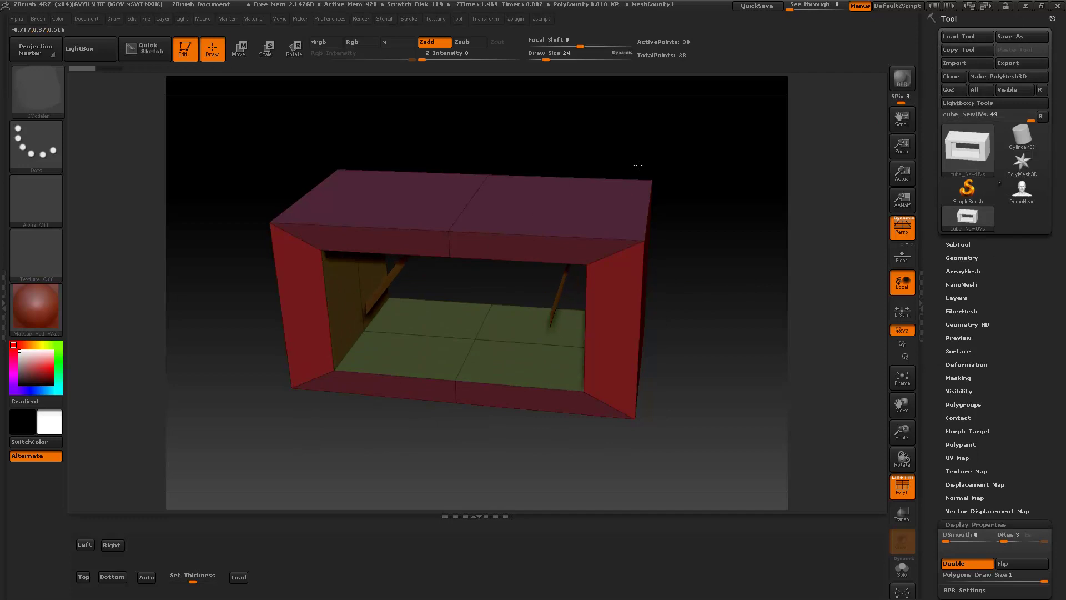
pyautogui.moveTo(771, 285)
pyautogui.mouseDown()
pyautogui.moveTo(766, 264)
pyautogui.moveTo(769, 285)
pyautogui.mouseUp()
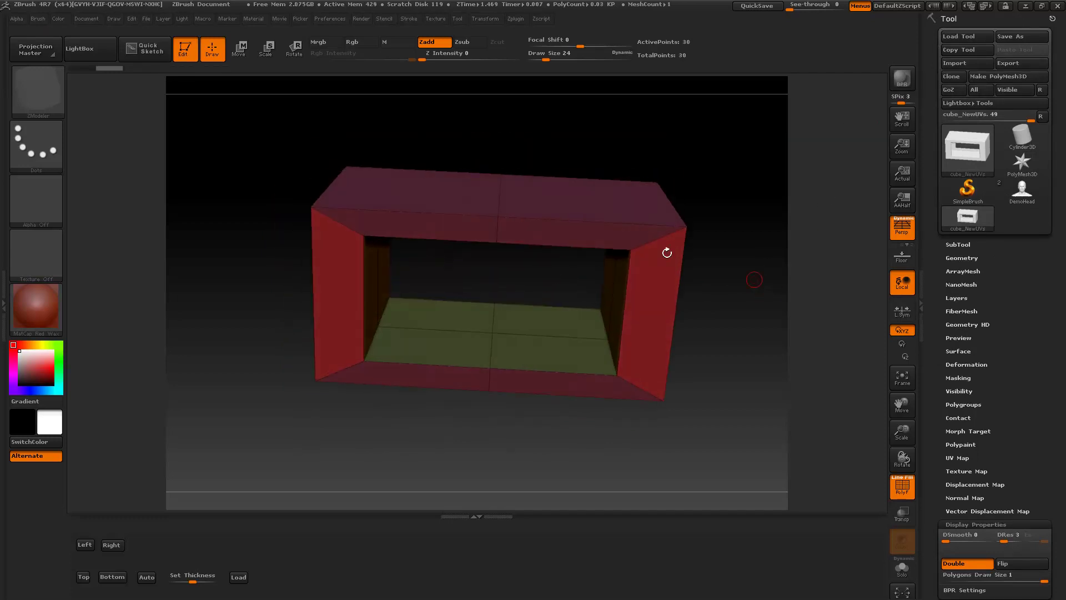
pyautogui.click(85, 68)
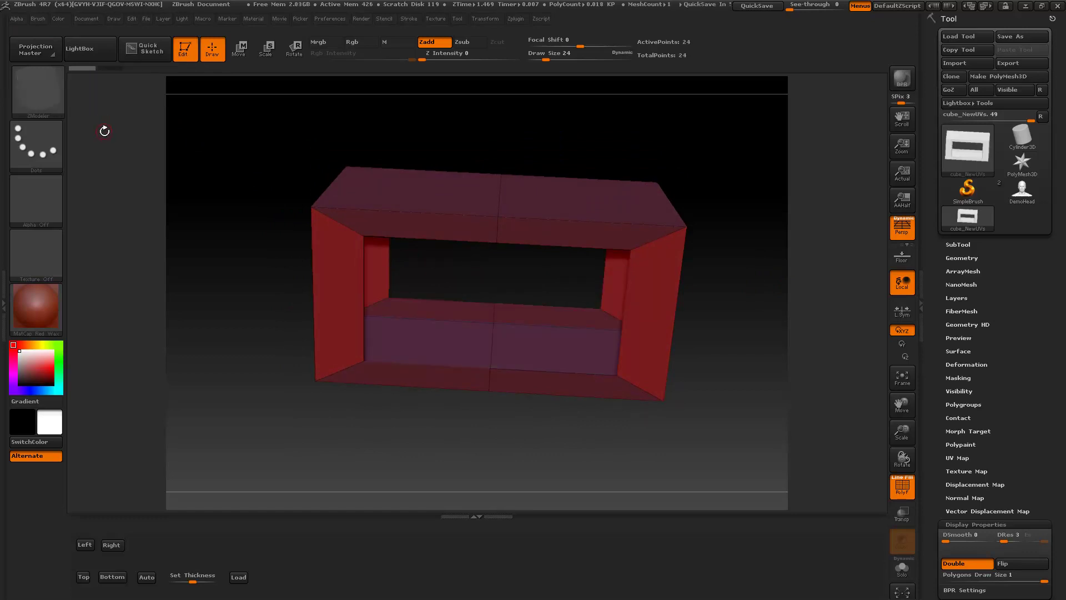
# Step: Inspect a QMesh extrusion of all the box's polygons with Double display switched off and on, and restore the original mesh
pyautogui.moveTo(543, 199); pyautogui.dragTo(368, 370)
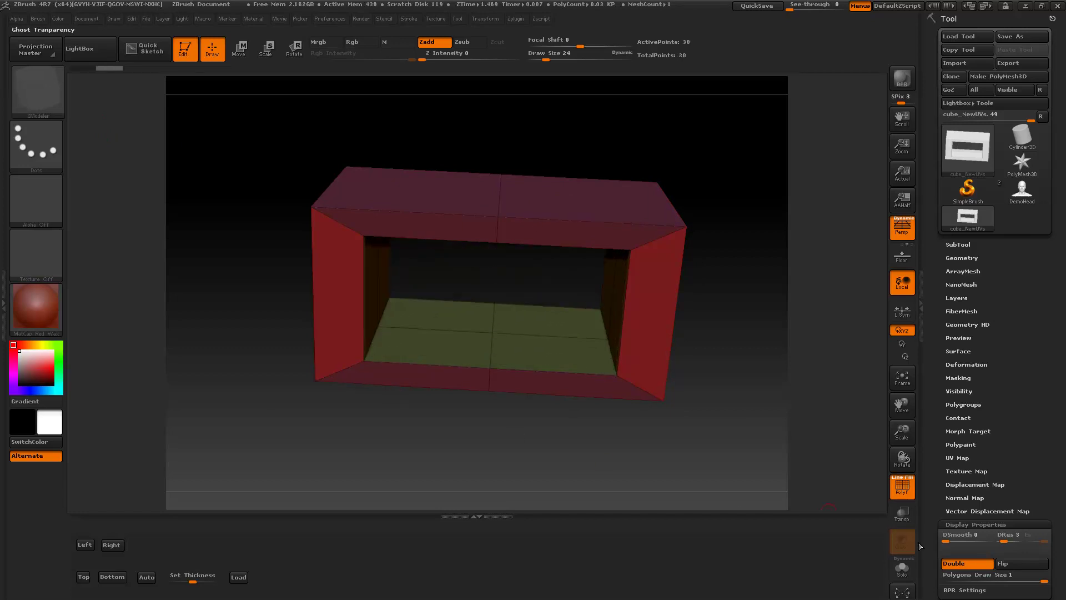
pyautogui.click(949, 563)
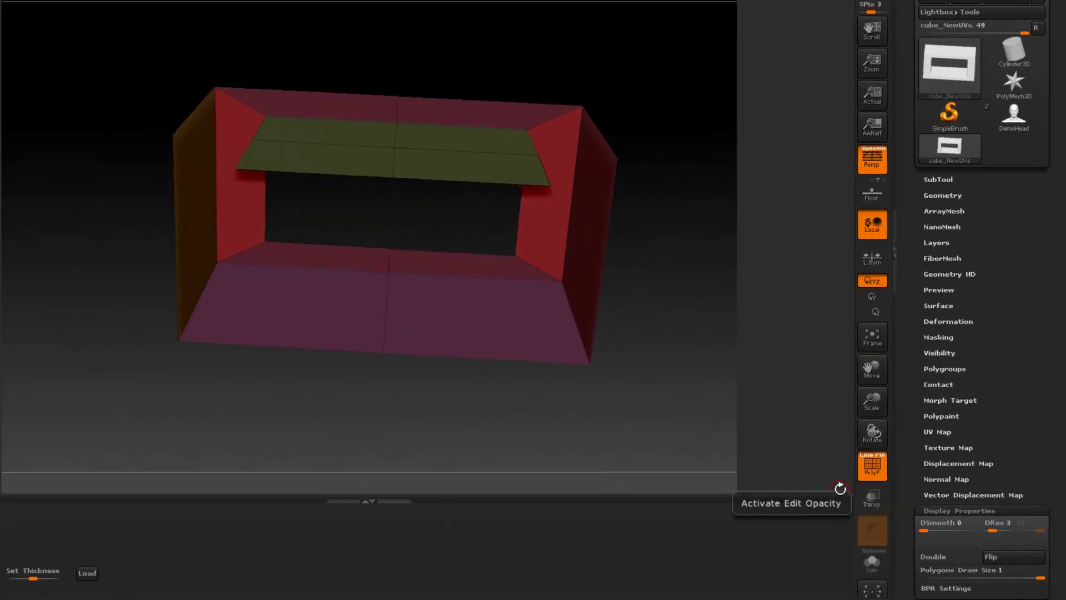
pyautogui.click(1015, 562)
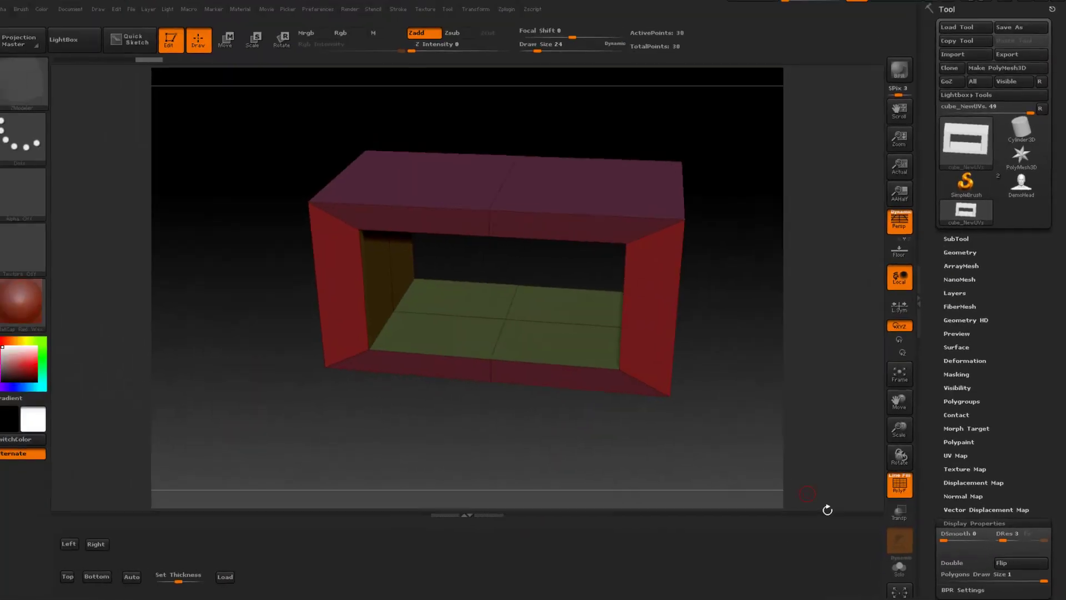
pyautogui.click(953, 563)
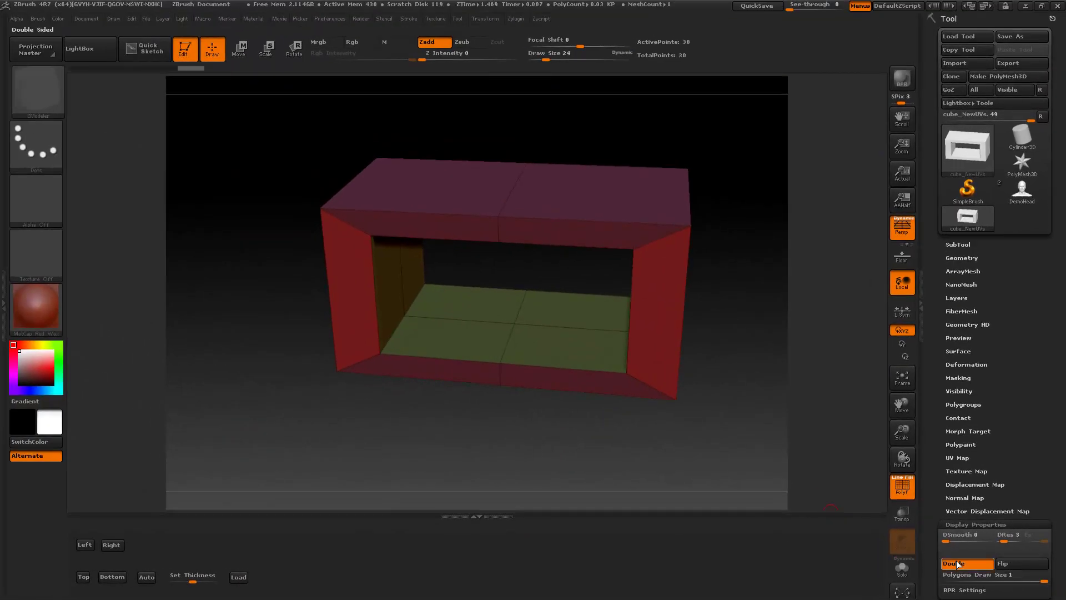
pyautogui.click(82, 68)
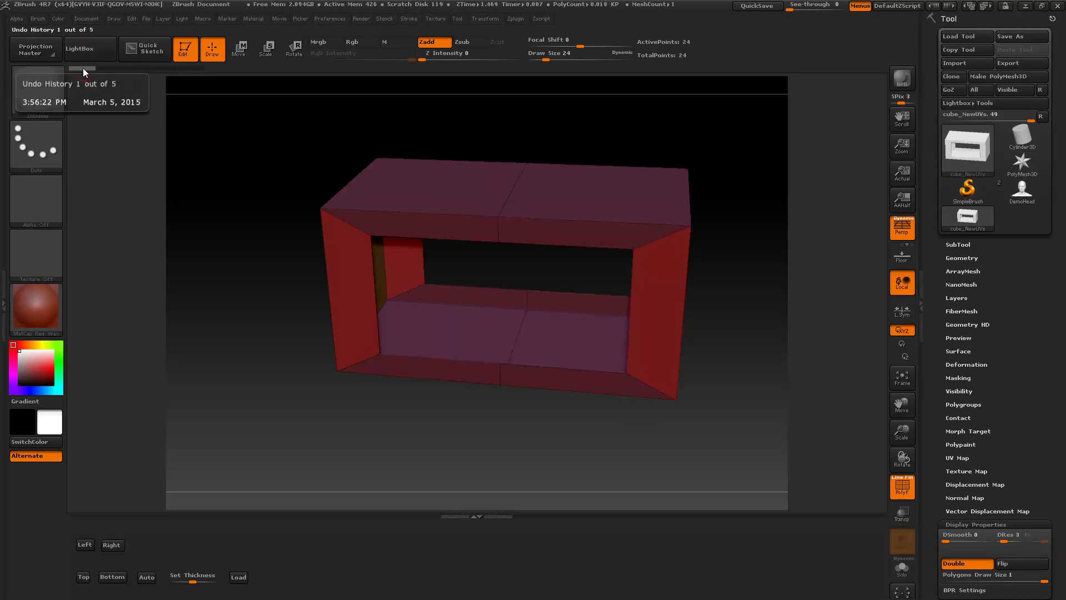
# Step: Insert an edge loop through the box's left side wall, slightly below two thirds of its height
pyautogui.moveTo(211, 246); pyautogui.dragTo(211, 239)
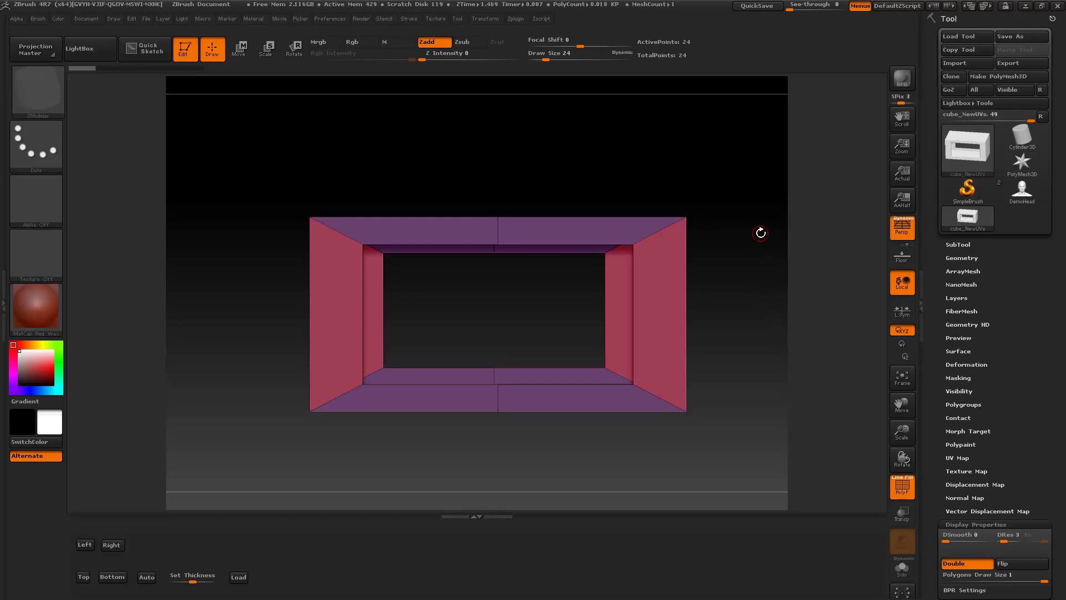
pyautogui.keyDown('alt'); pyautogui.moveTo(762, 234); pyautogui.dragTo(770, 252); pyautogui.keyUp('alt')
pyautogui.keyDown('alt'); pyautogui.moveTo(697, 173); pyautogui.dragTo(653, 155); pyautogui.keyUp('alt')
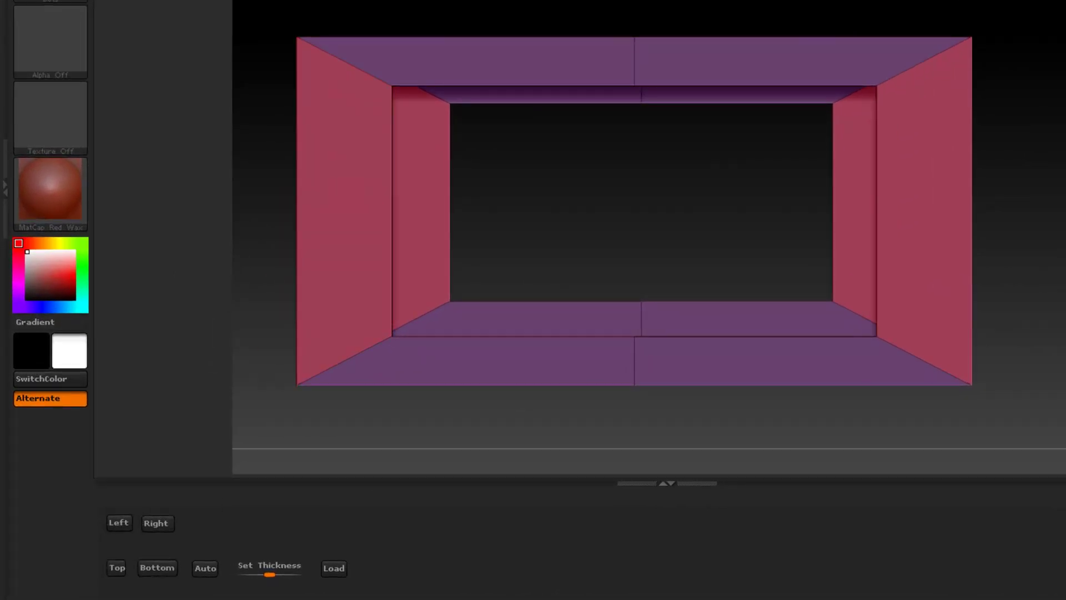
pyautogui.hotkey('ctrl', 'z')
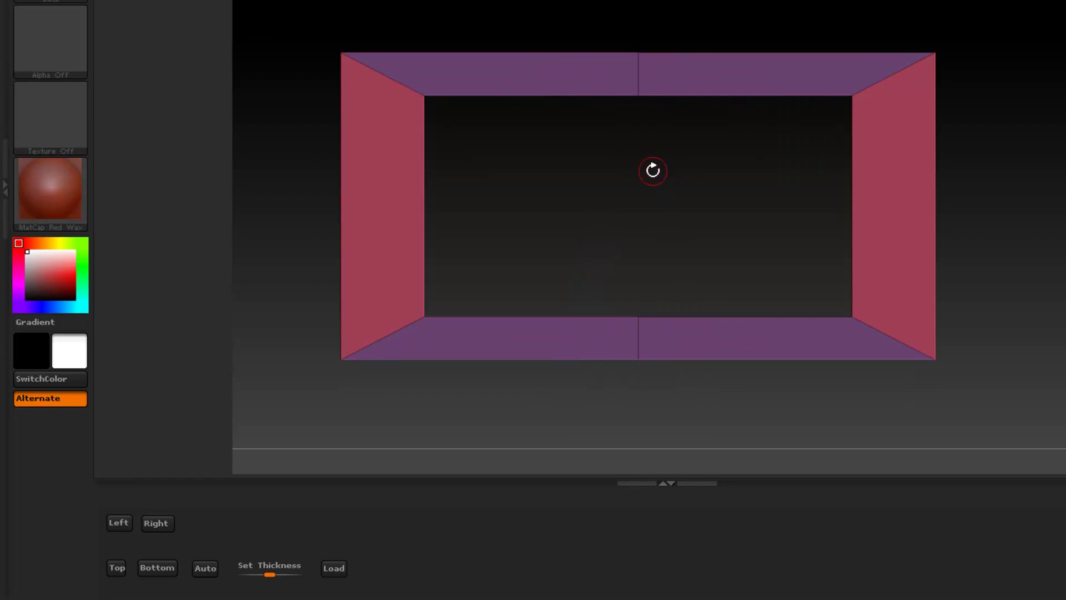
pyautogui.moveTo(599, 275)
pyautogui.mouseDown()
pyautogui.moveTo(552, 294)
pyautogui.moveTo(572, 312)
pyautogui.moveTo(598, 309)
pyautogui.moveTo(604, 295)
pyautogui.mouseUp()
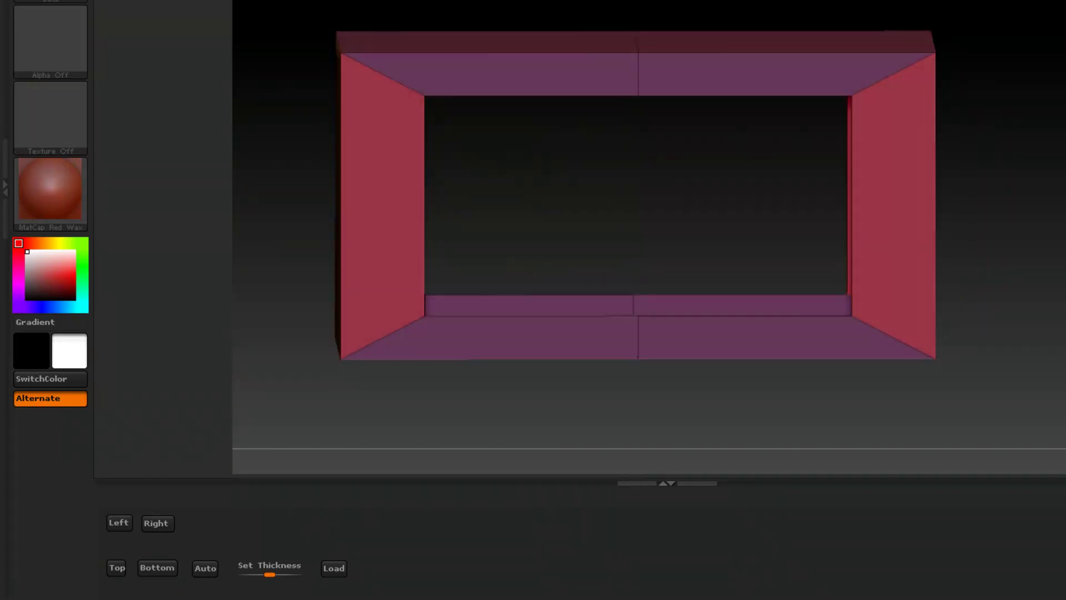
pyautogui.click(340, 148)
pyautogui.moveTo(583, 197); pyautogui.dragTo(571, 204)
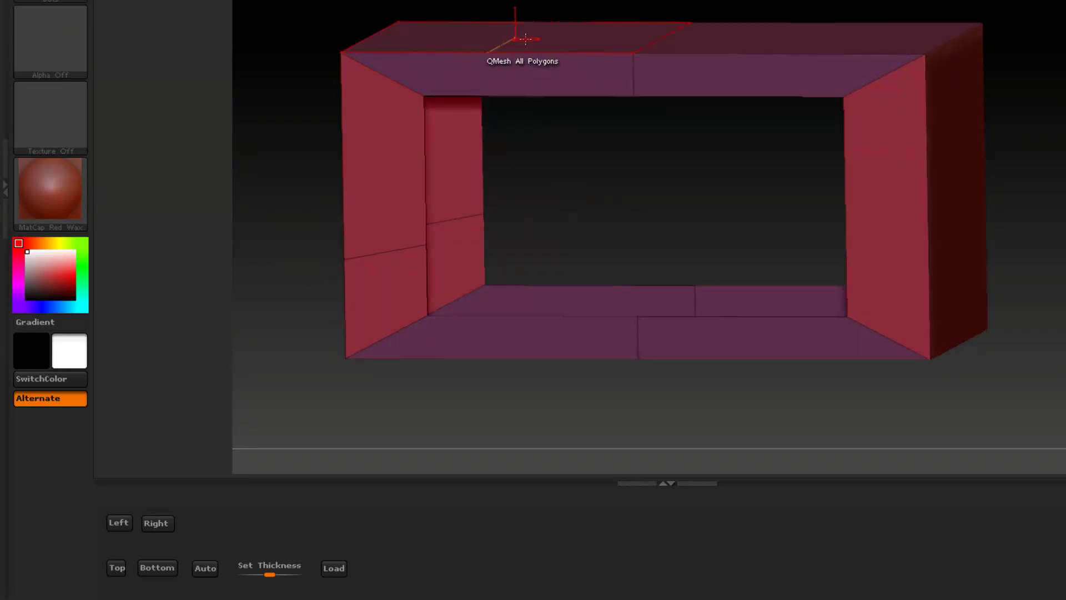
# Step: Try to extrude all polygons of the asymmetrical box with QMesh from its top wall, and undo the extrusion
pyautogui.moveTo(525, 39); pyautogui.dragTo(363, 415)
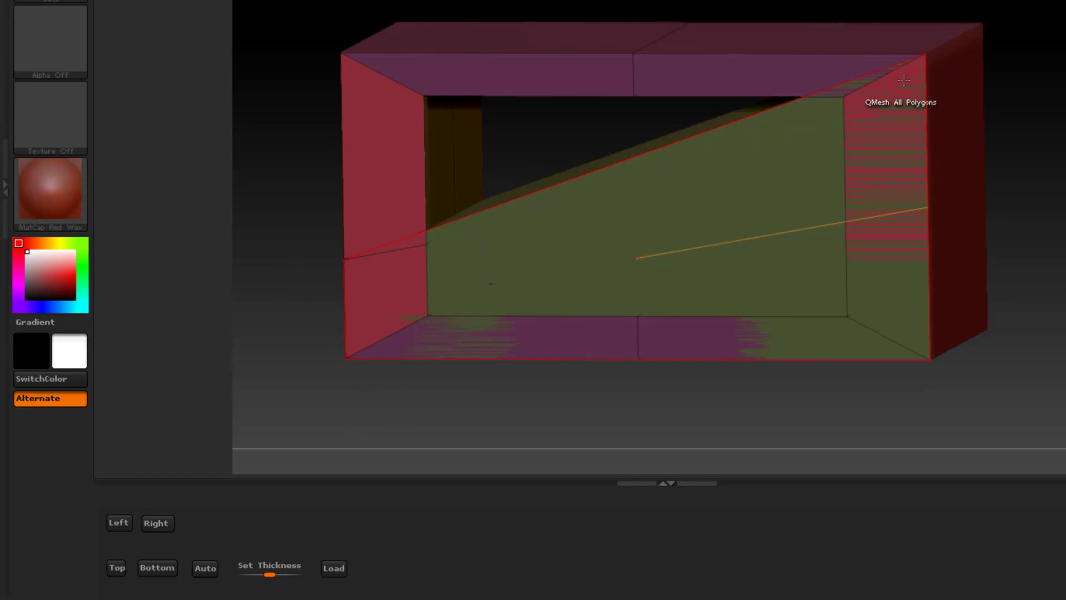
pyautogui.hotkey('ctrl', 'z')
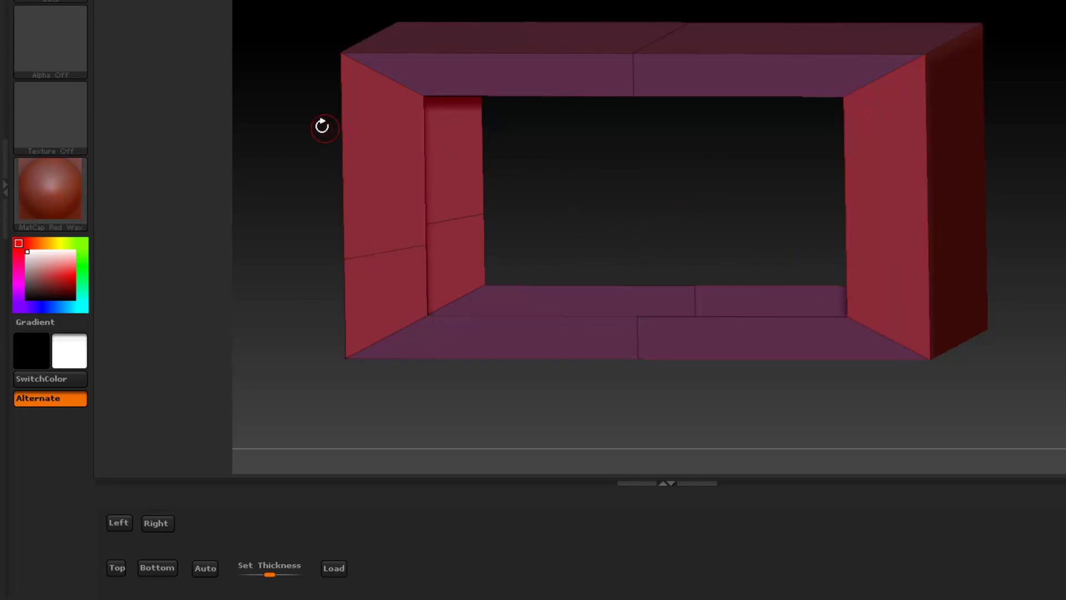
pyautogui.moveTo(302, 117); pyautogui.dragTo(309, 115)
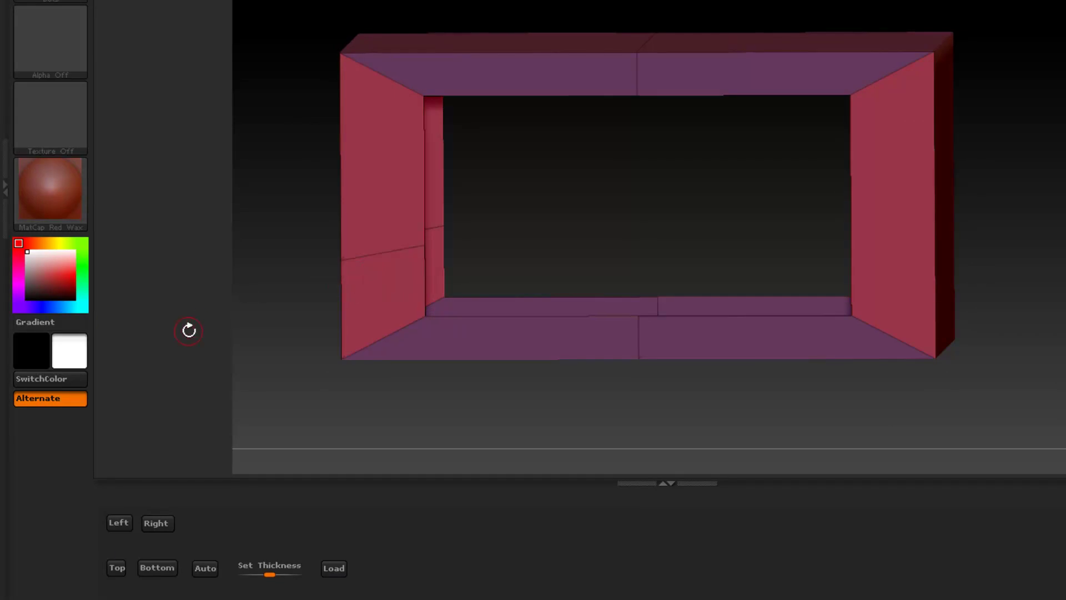
# Step: Mirror and weld the box with the Left side kept, copying the side wall's edge loop across
pyautogui.click(119, 523)
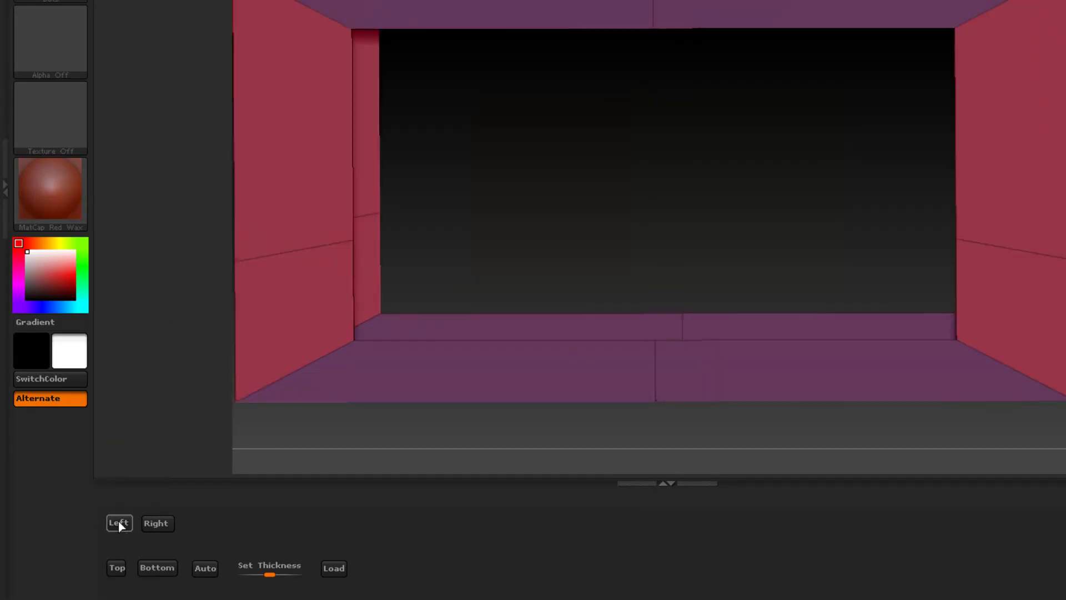
pyautogui.keyDown('ctrl'); pyautogui.moveTo(680, 166); pyautogui.dragTo(684, 132, button='right'); pyautogui.keyUp('ctrl')
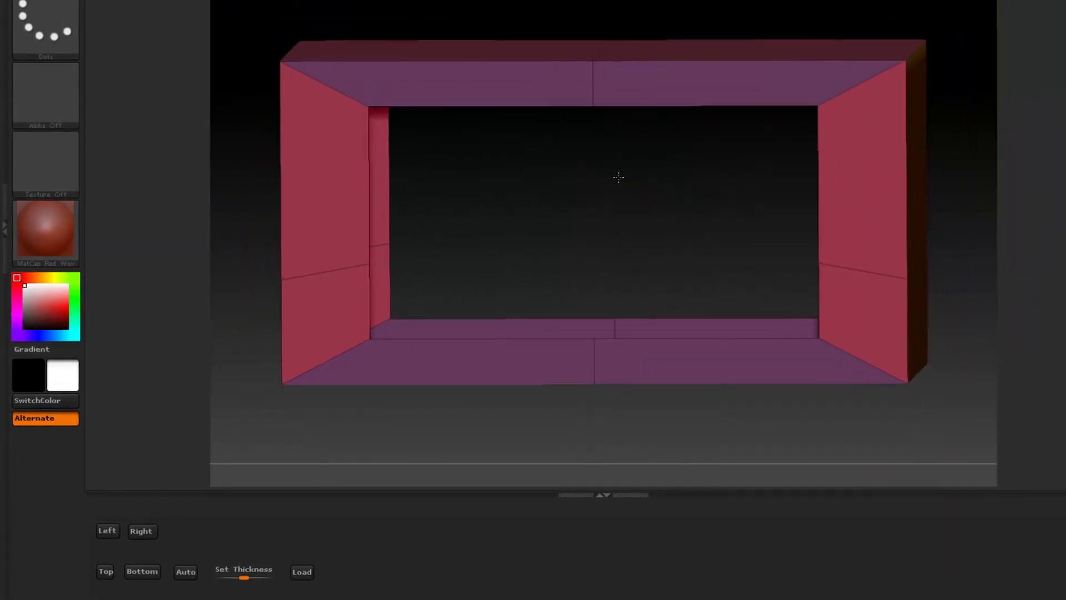
pyautogui.moveTo(531, 11); pyautogui.dragTo(509, 25)
# Step: Extrude all polygons of the mirrored box with QMesh, and undo back to the box without the side edge loops
pyautogui.moveTo(401, 207); pyautogui.dragTo(338, 379)
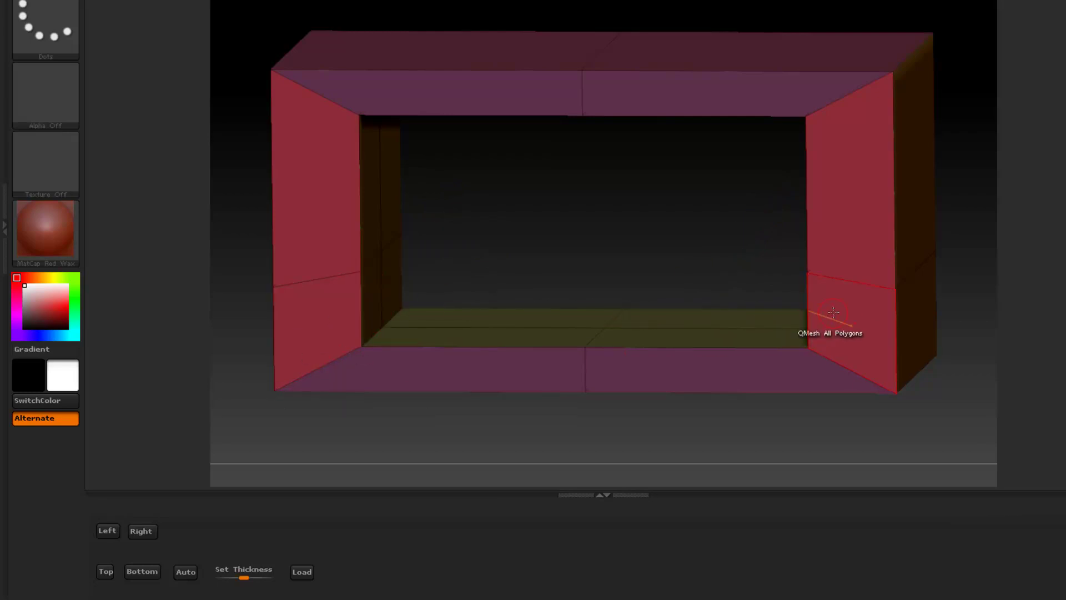
pyautogui.moveTo(594, 238)
pyautogui.mouseDown()
pyautogui.moveTo(624, 245)
pyautogui.moveTo(578, 241)
pyautogui.moveTo(592, 251)
pyautogui.mouseUp()
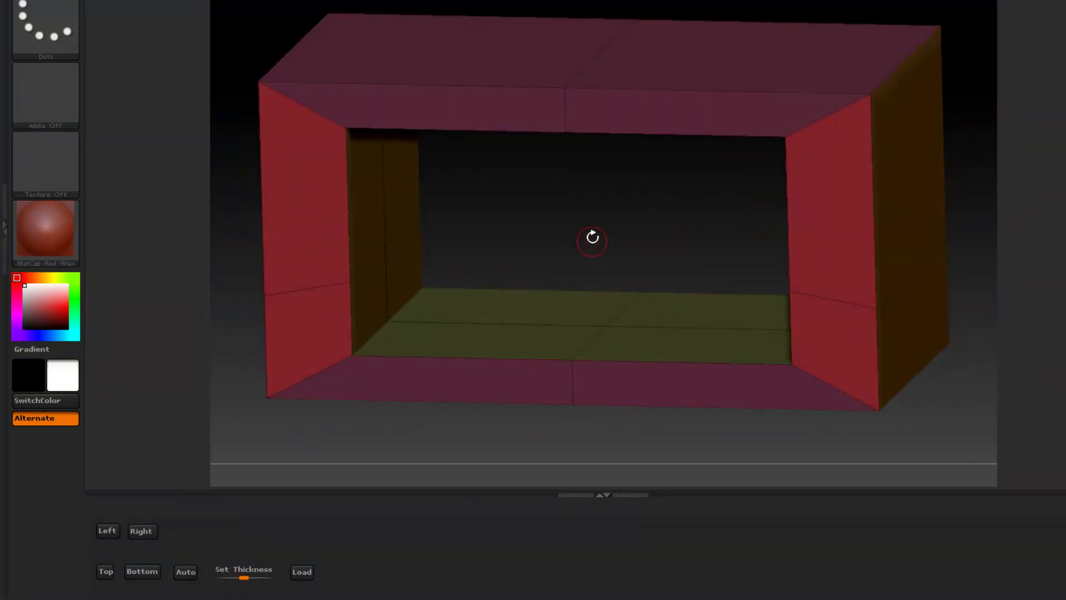
pyautogui.hotkey('ctrl', 'z')
pyautogui.hotkey('ctrl', 'z')
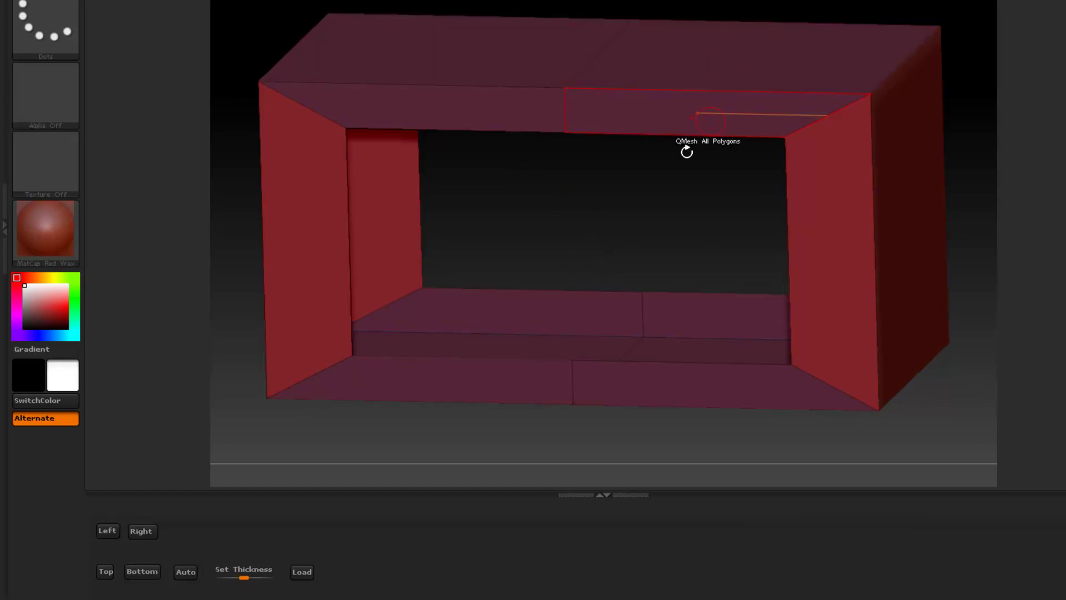
# Step: Insert two unevenly spaced edge loops across the box's top wall, and mirror and weld with the Top kept
pyautogui.moveTo(626, 224); pyautogui.dragTo(637, 217)
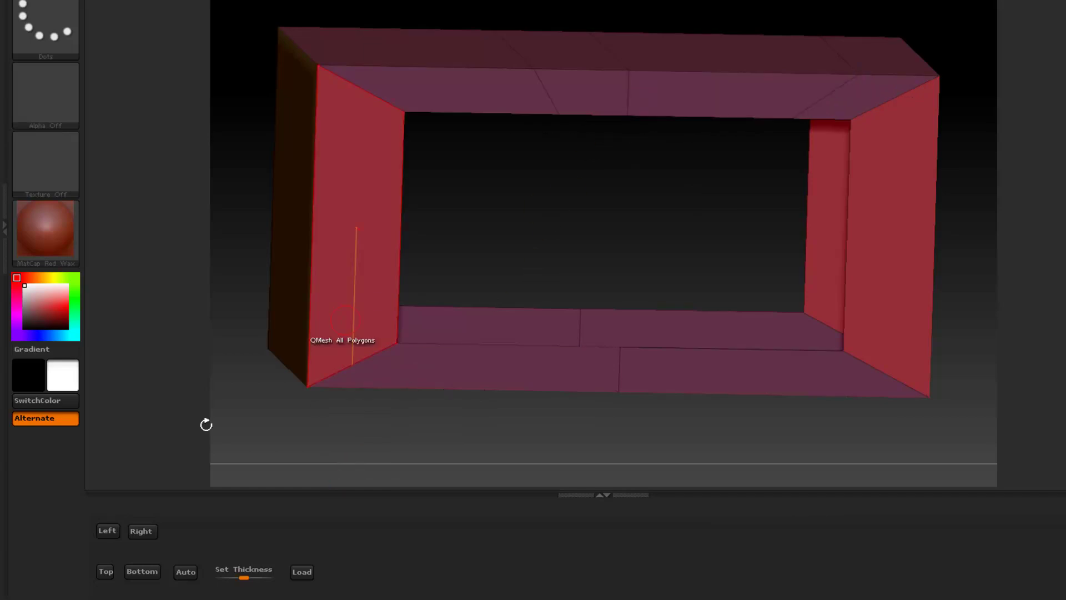
pyautogui.click(103, 573)
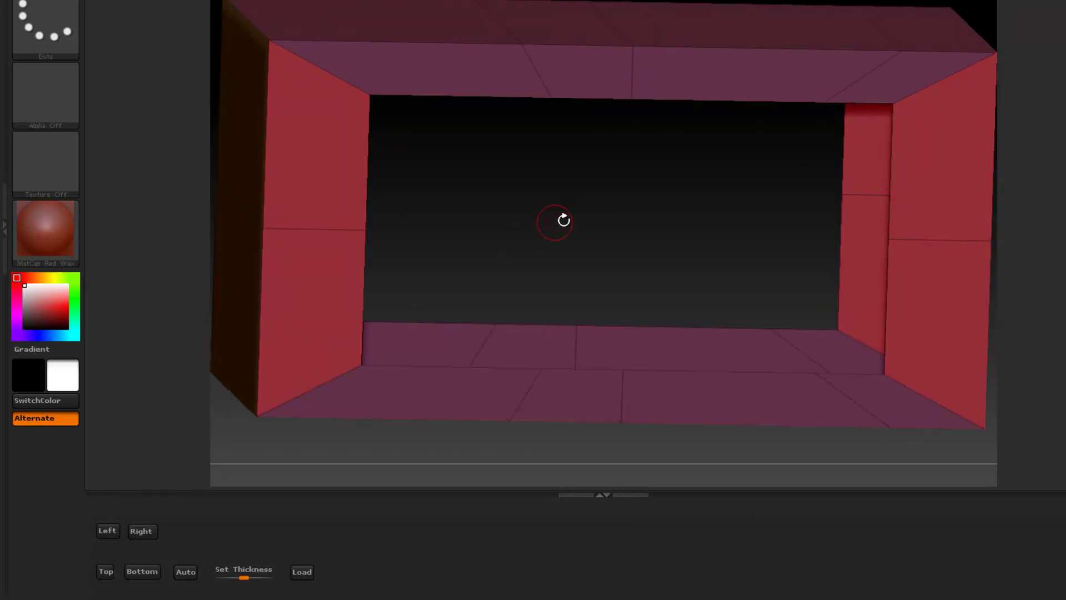
pyautogui.keyDown('alt'); pyautogui.moveTo(565, 221); pyautogui.dragTo(555, 131); pyautogui.keyUp('alt')
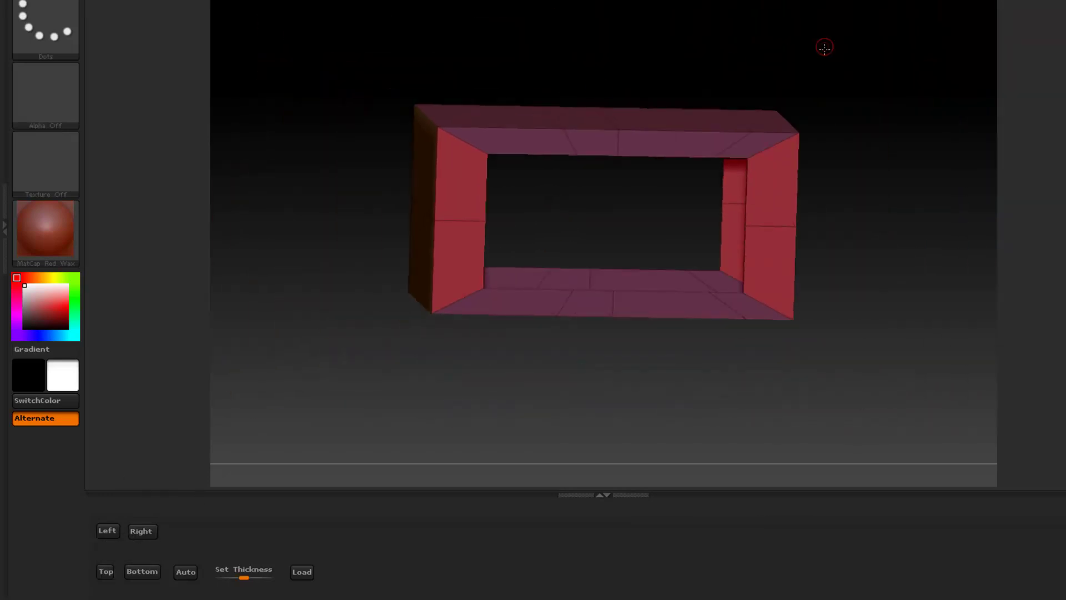
# Step: Extrude all polygons of the top-mirrored box with QMesh, and undo the extrusion, the mirroring and the added edge loops
pyautogui.moveTo(823, 45); pyautogui.dragTo(797, 78)
pyautogui.click(700, 120)
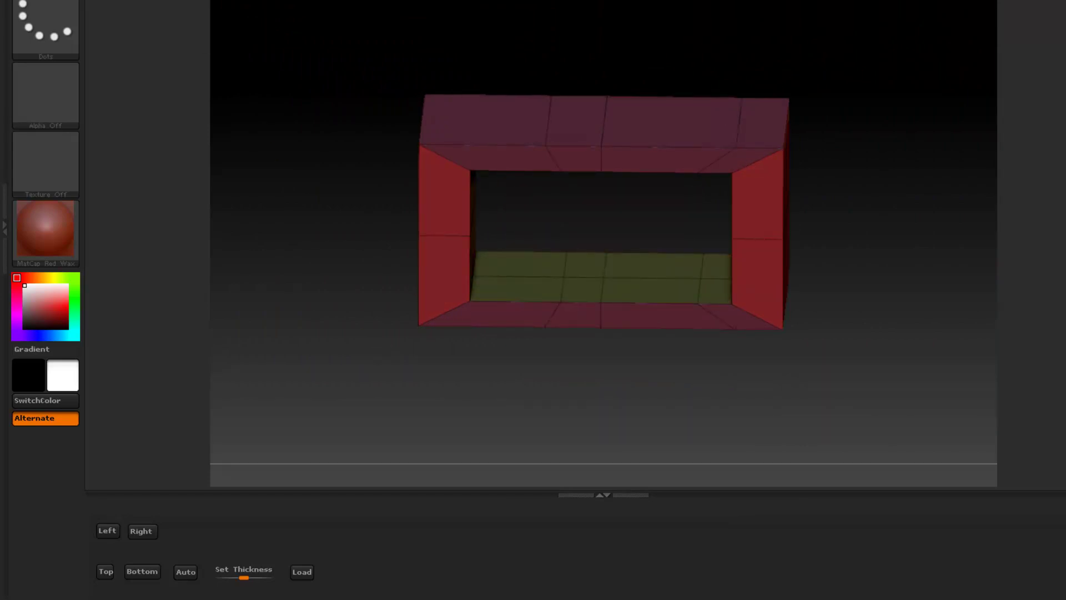
pyautogui.hotkey('ctrl', 'z')
pyautogui.hotkey('ctrl', 'z')
pyautogui.hotkey('ctrl', 'z')
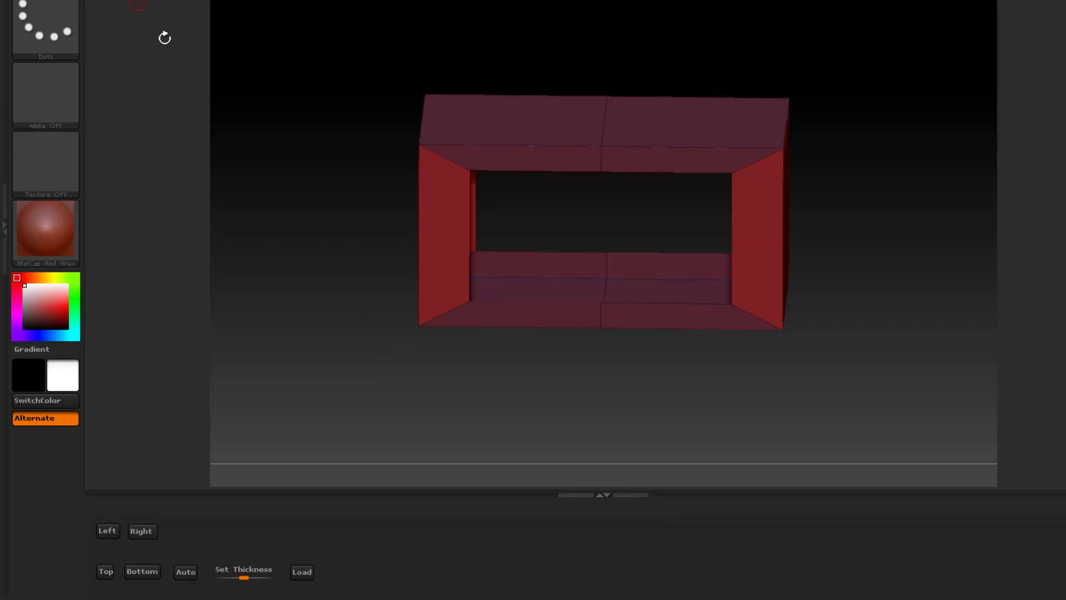
# Step: Insert an edge loop across the left half of the box's top wall, and mirror and weld with the Left side kept
pyautogui.keyDown('alt'); pyautogui.moveTo(286, 139); pyautogui.dragTo(310, 212); pyautogui.keyUp('alt')
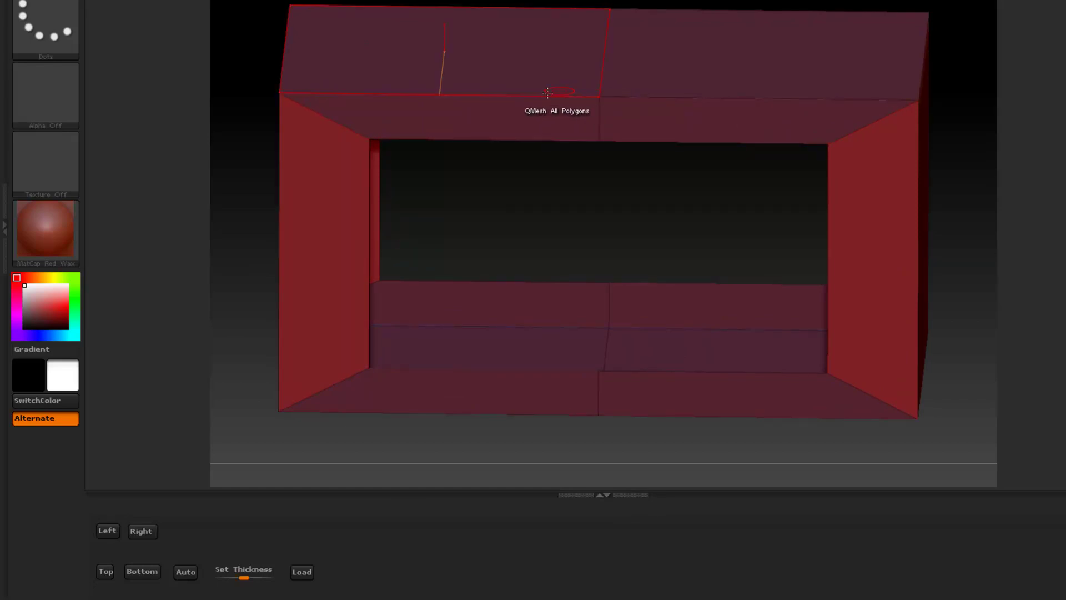
pyautogui.click(452, 96)
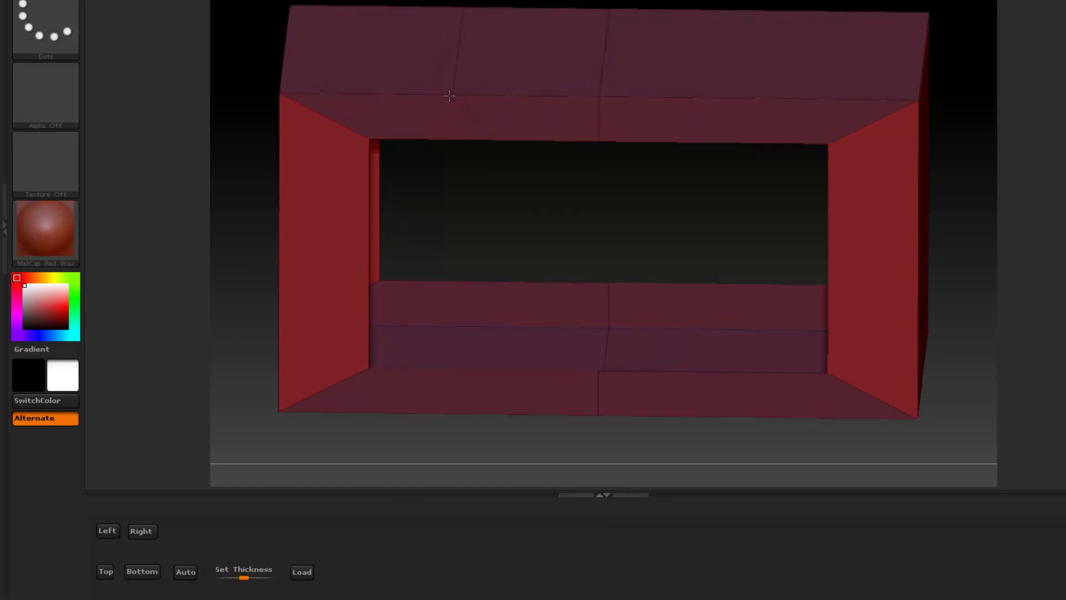
pyautogui.moveTo(413, 96); pyautogui.dragTo(408, 95)
pyautogui.click(109, 531)
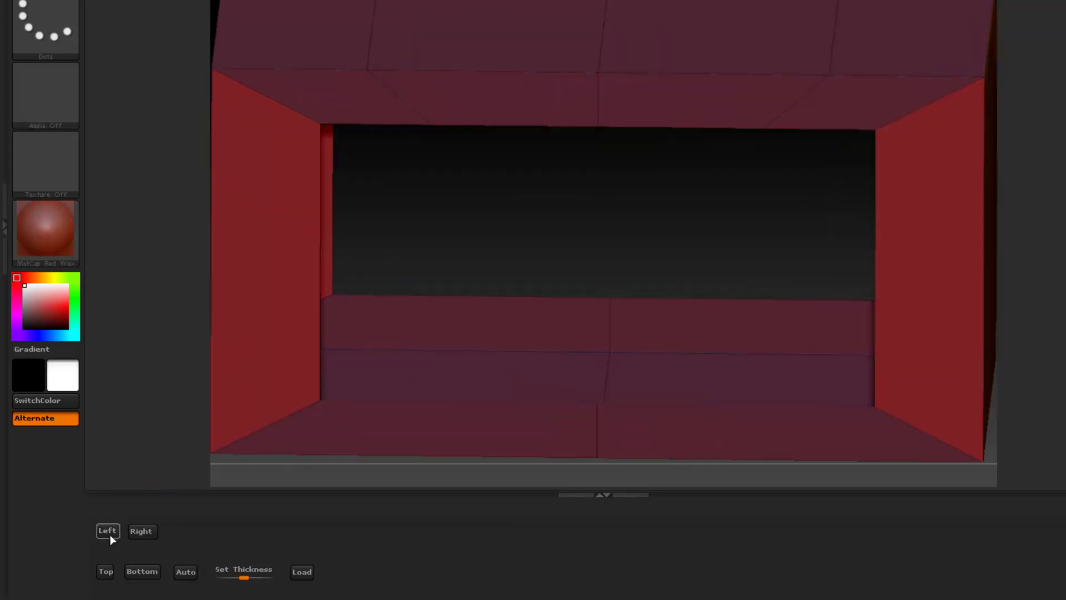
# Step: Try to extrude all polygons with QMesh while only the top wall has the extra edge loops, and undo the extrusion
pyautogui.keyDown('alt'); pyautogui.moveTo(515, 219); pyautogui.dragTo(540, 140); pyautogui.keyUp('alt')
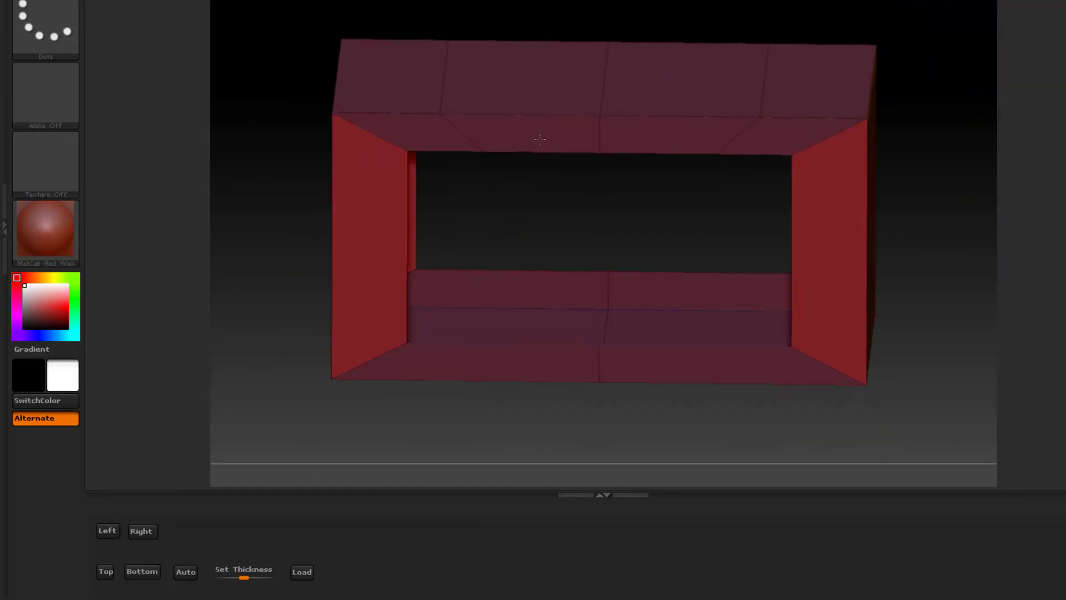
pyautogui.click(599, 210)
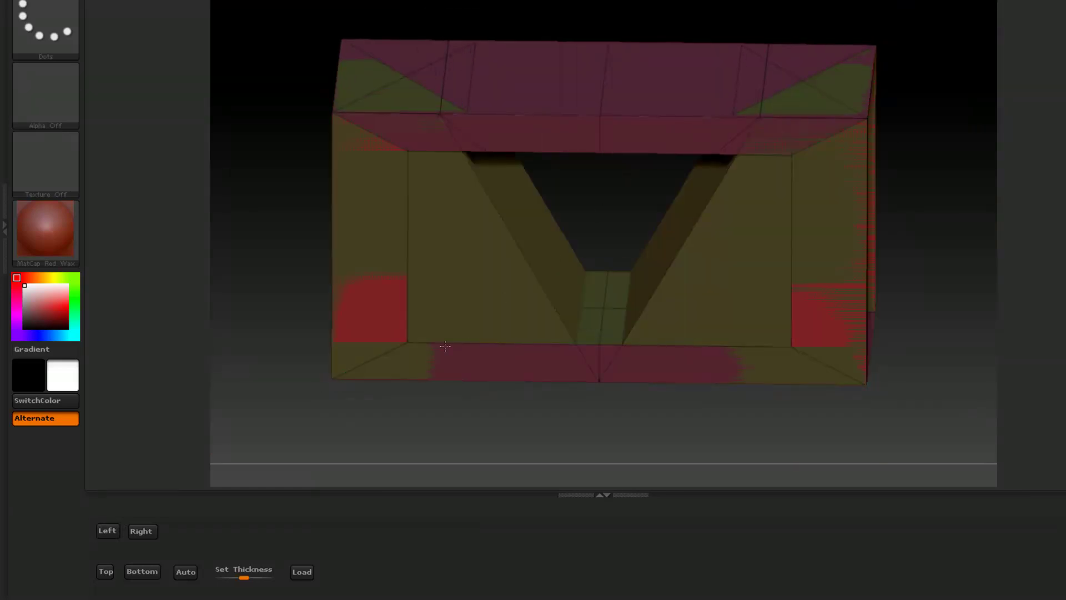
pyautogui.hotkey('ctrl', 'z')
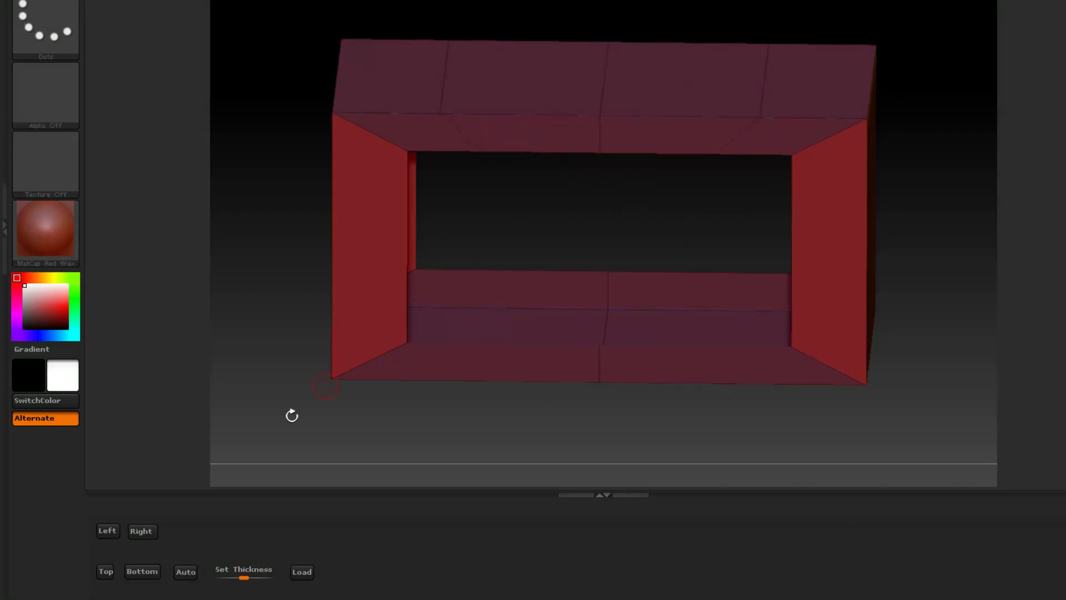
# Step: Mirror and weld the box with the Top kept, copying its edge loops to the bottom wall
pyautogui.click(106, 572)
pyautogui.keyDown('alt'); pyautogui.moveTo(550, 236); pyautogui.dragTo(597, 115); pyautogui.keyUp('alt')
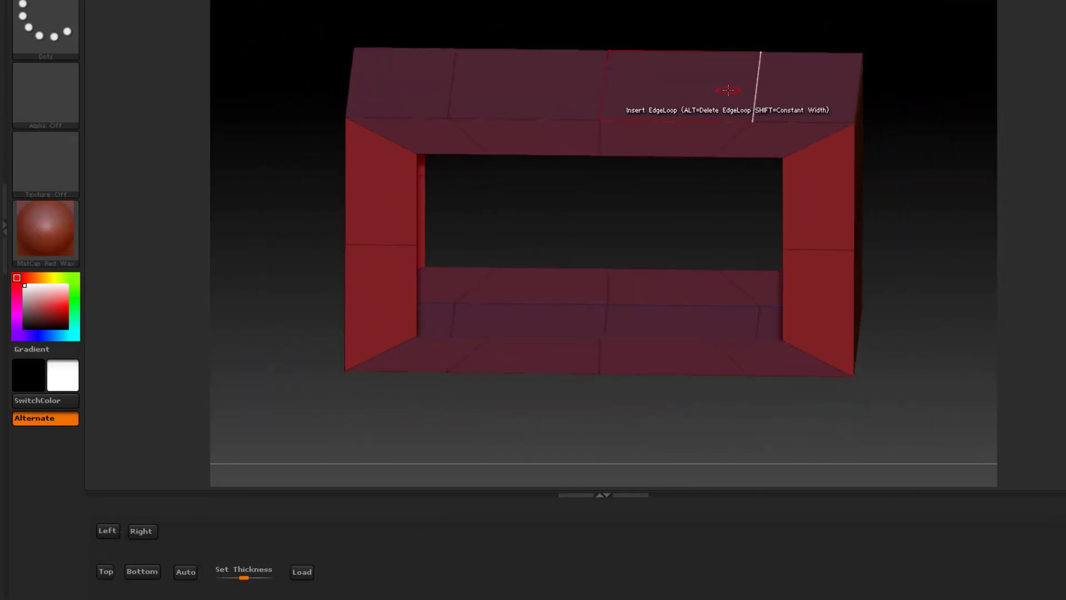
# Step: Extrude all polygons of the mirrored box with QMesh, and undo the extrusion, the mirroring and the added edge loops
pyautogui.hotkey('ctrl', 'z')
pyautogui.hotkey('ctrl', 'z')
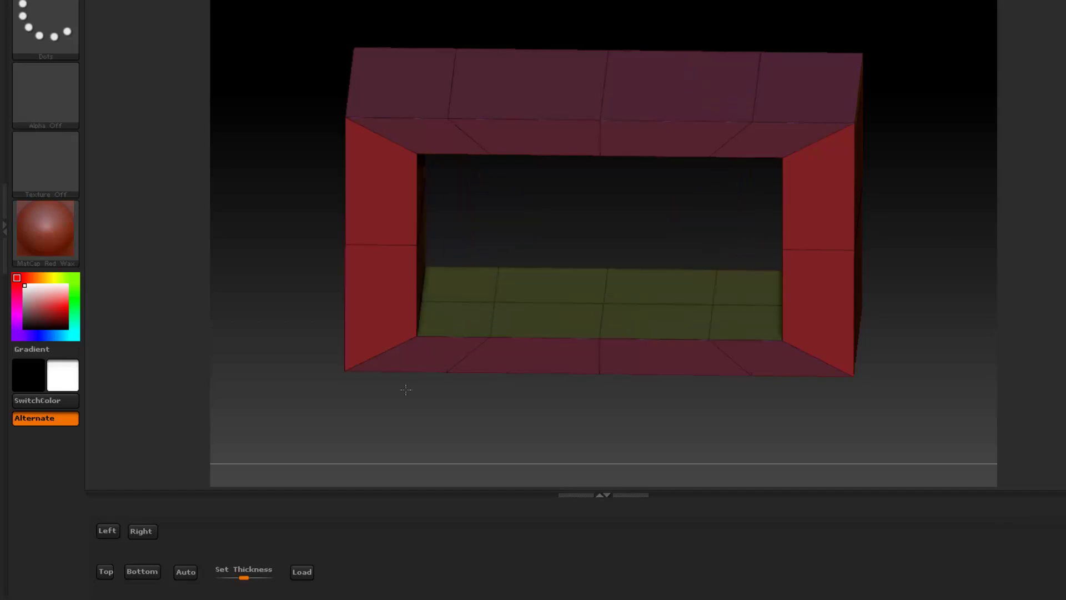
pyautogui.moveTo(269, 341)
pyautogui.mouseDown()
pyautogui.moveTo(250, 311)
pyautogui.moveTo(274, 321)
pyautogui.moveTo(267, 345)
pyautogui.mouseUp()
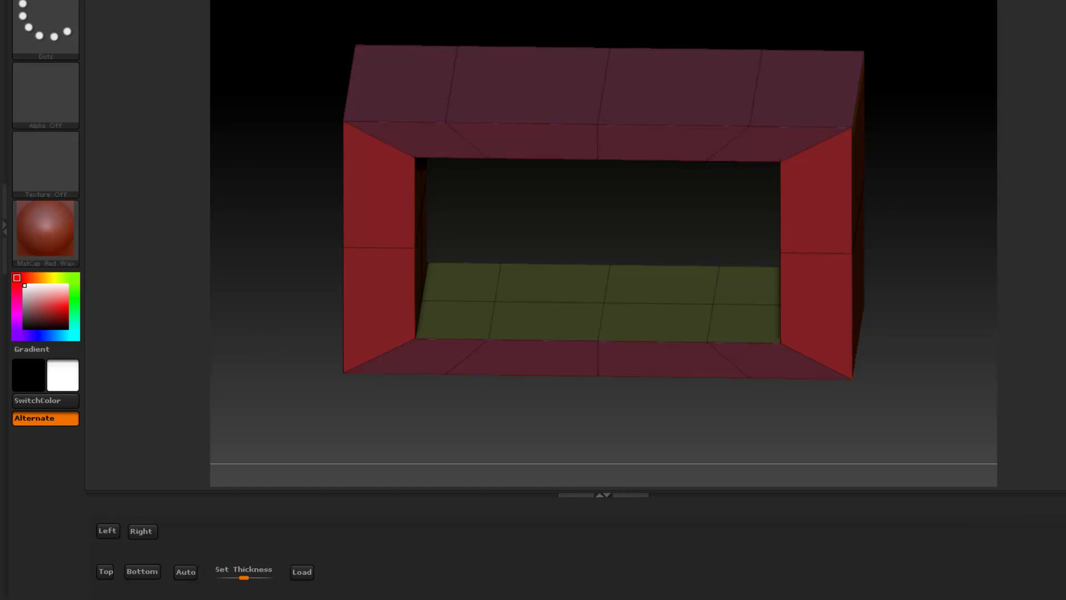
pyautogui.hotkey('ctrl', 'z')
pyautogui.hotkey('ctrl', 'z')
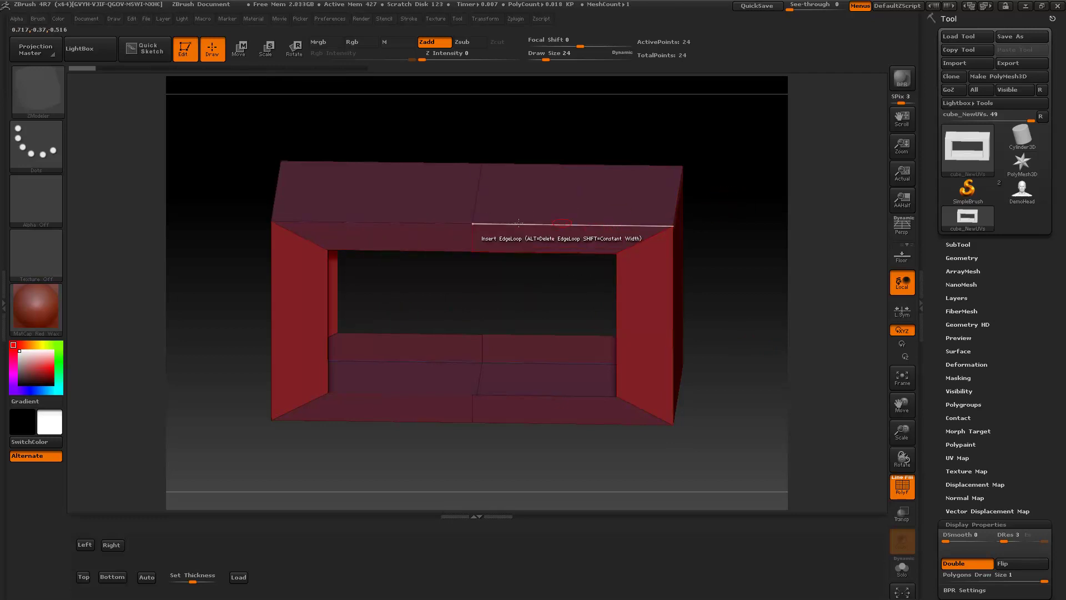
# Step: Insert one edge loop in each half of the box's top wall and two edge loops in the left wall
pyautogui.click(536, 222)
pyautogui.click(429, 224)
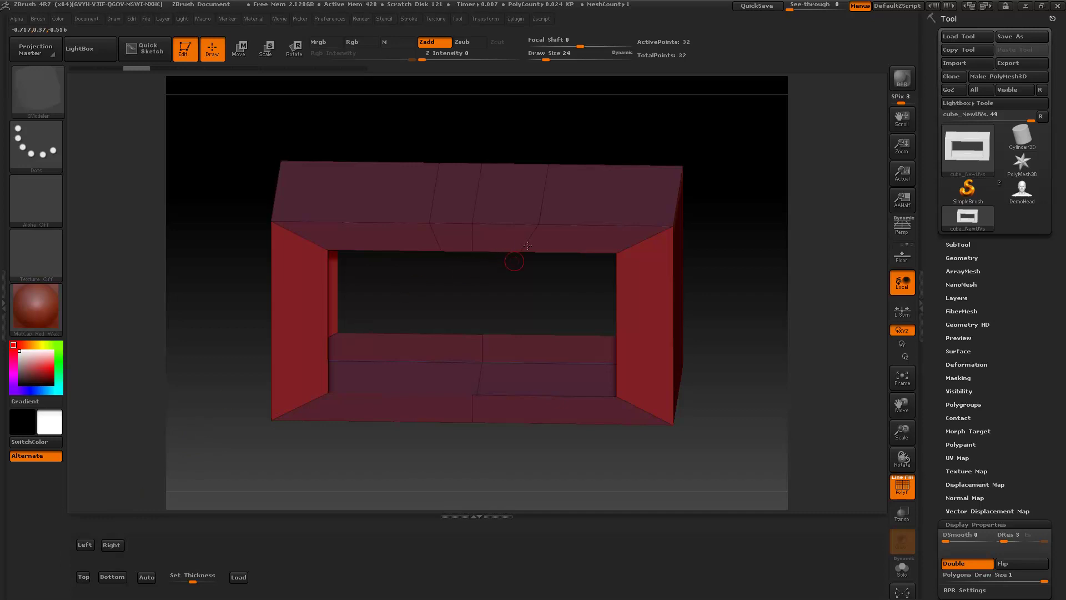
pyautogui.click(275, 285)
pyautogui.click(272, 311)
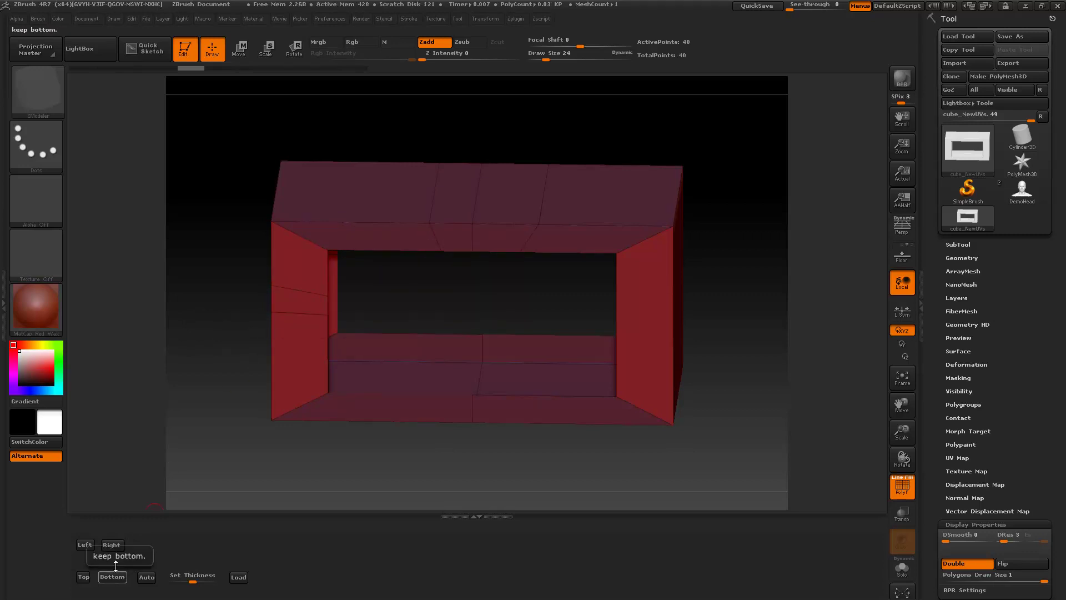
# Step: Mirror and weld the box with Top and Left kept, and step back in the history to the plain box
pyautogui.click(85, 577)
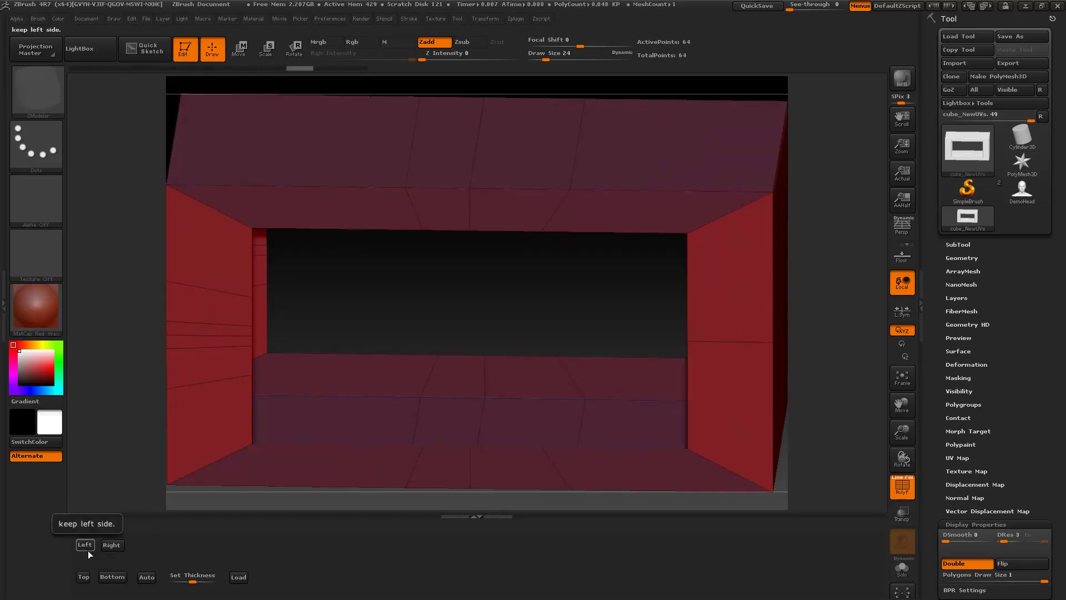
pyautogui.click(86, 548)
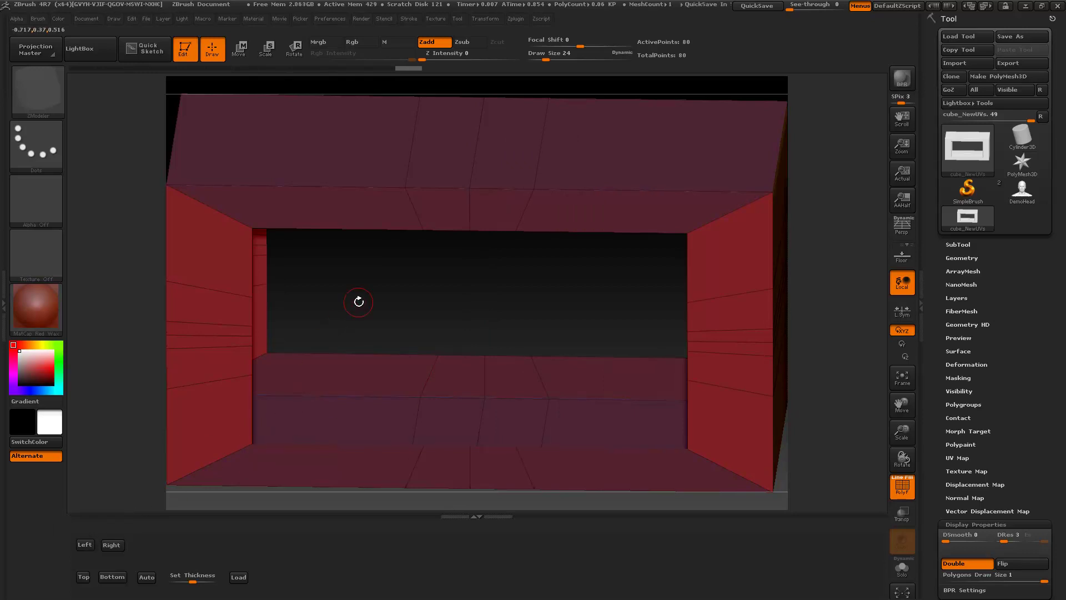
pyautogui.click(104, 68)
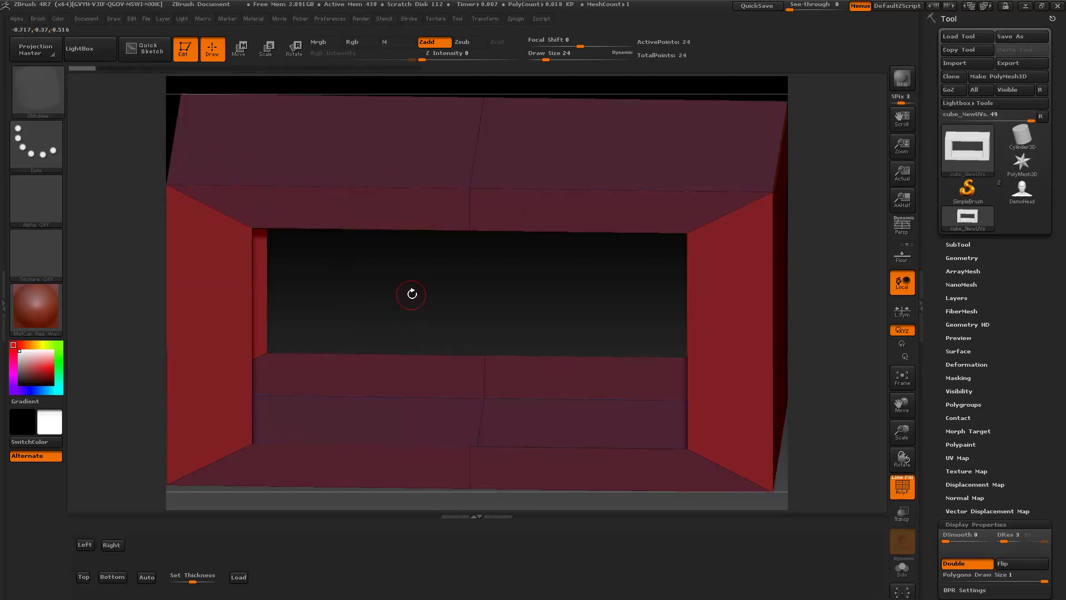
# Step: Insert two edge loops in the box's left wall, and mirror and weld with the Left side kept
pyautogui.keyDown('alt'); pyautogui.moveTo(429, 296); pyautogui.dragTo(395, 272); pyautogui.keyUp('alt')
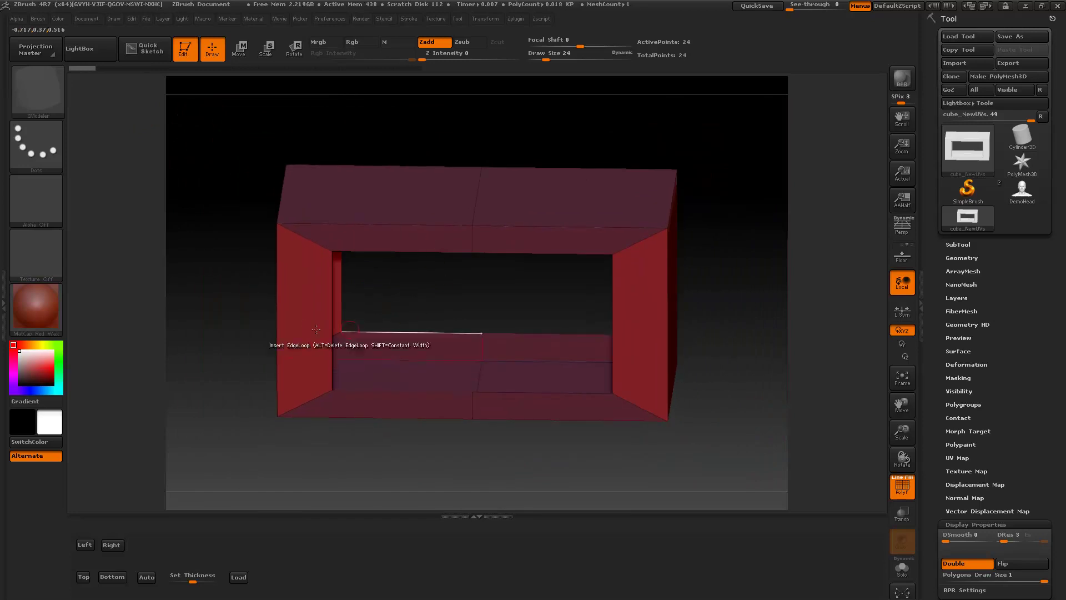
pyautogui.click(277, 307)
pyautogui.click(279, 340)
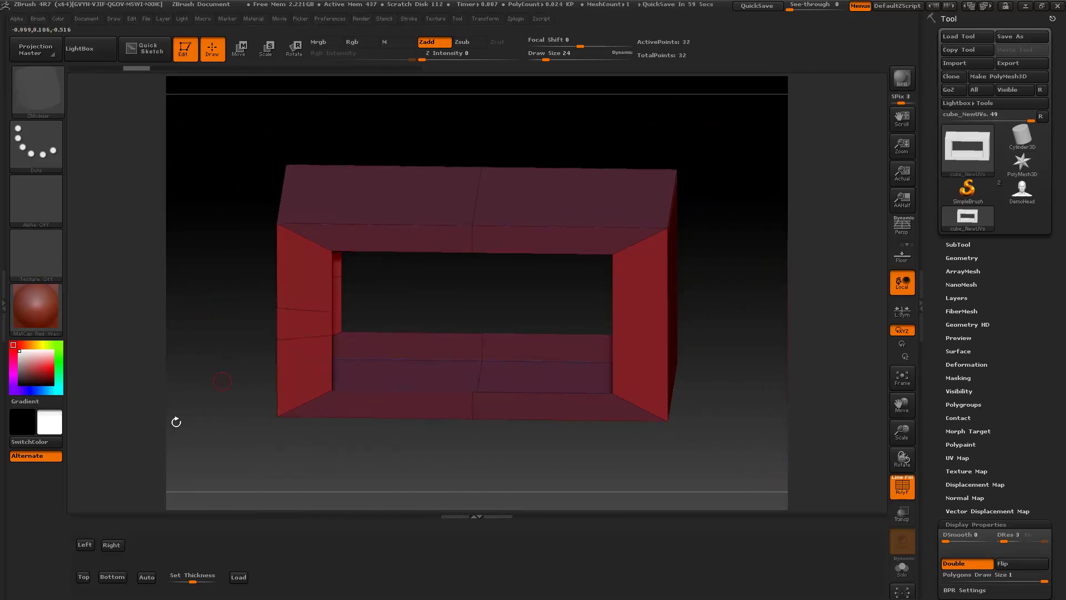
pyautogui.click(85, 545)
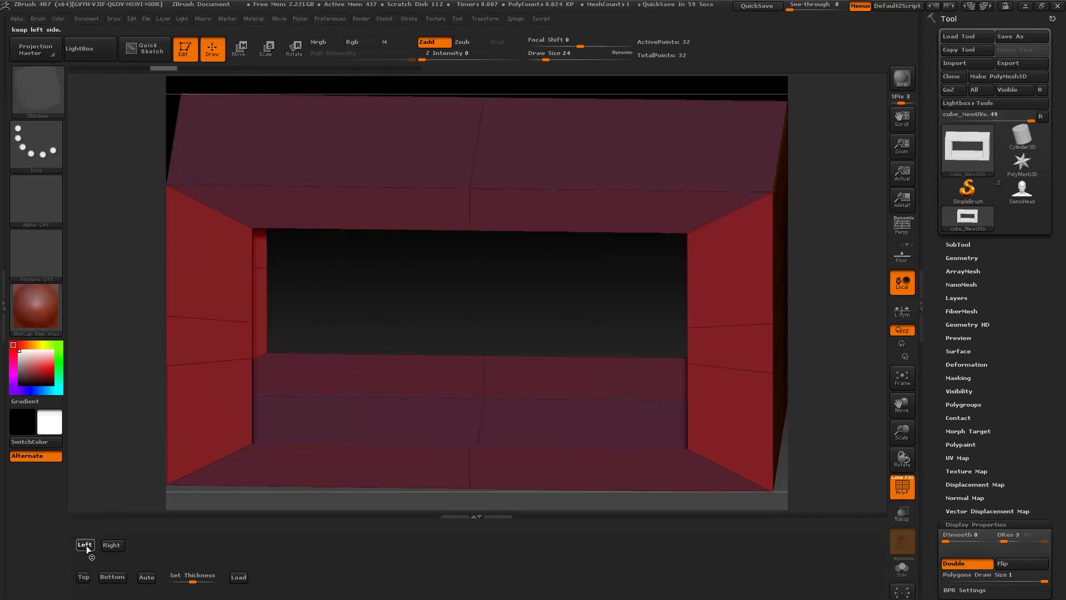
# Step: Insert two edge loops in each half of the box's top wall, and mirror and weld with the Top kept
pyautogui.click(546, 192)
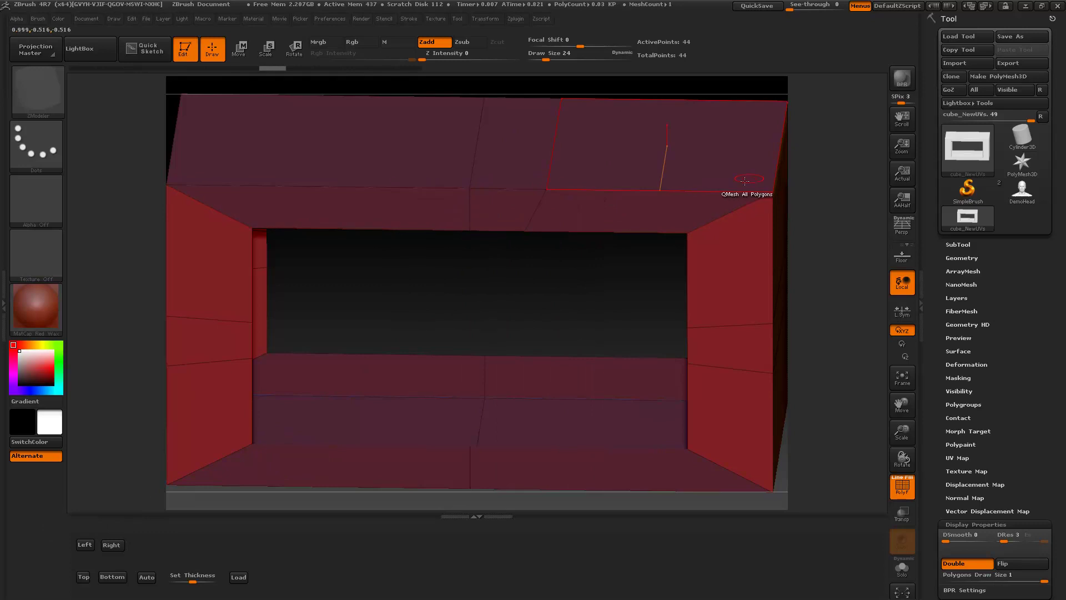
pyautogui.click(664, 188)
pyautogui.click(403, 187)
pyautogui.click(289, 177)
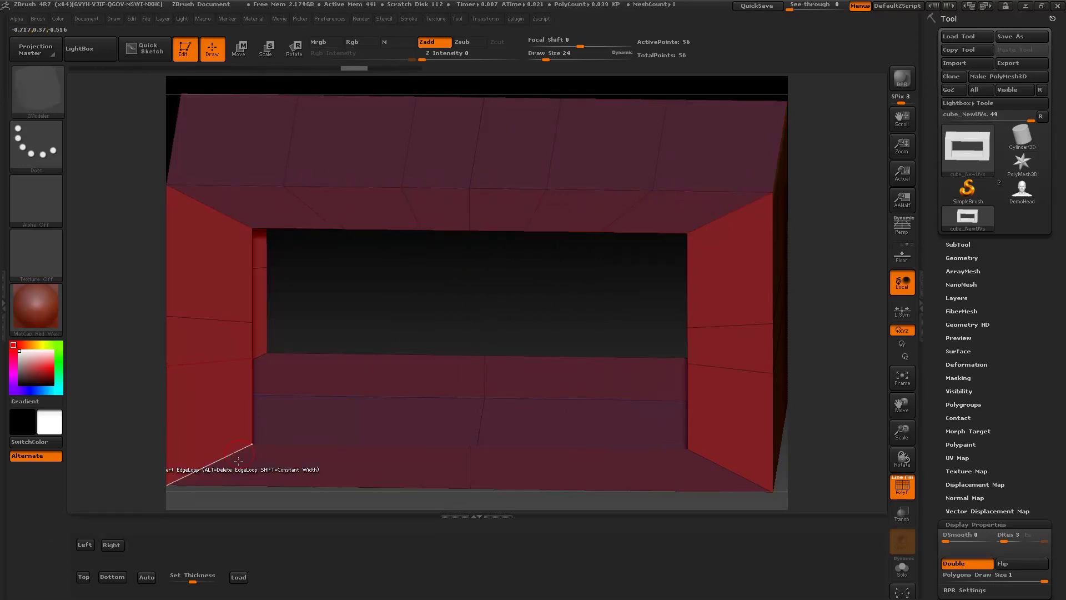
pyautogui.click(86, 577)
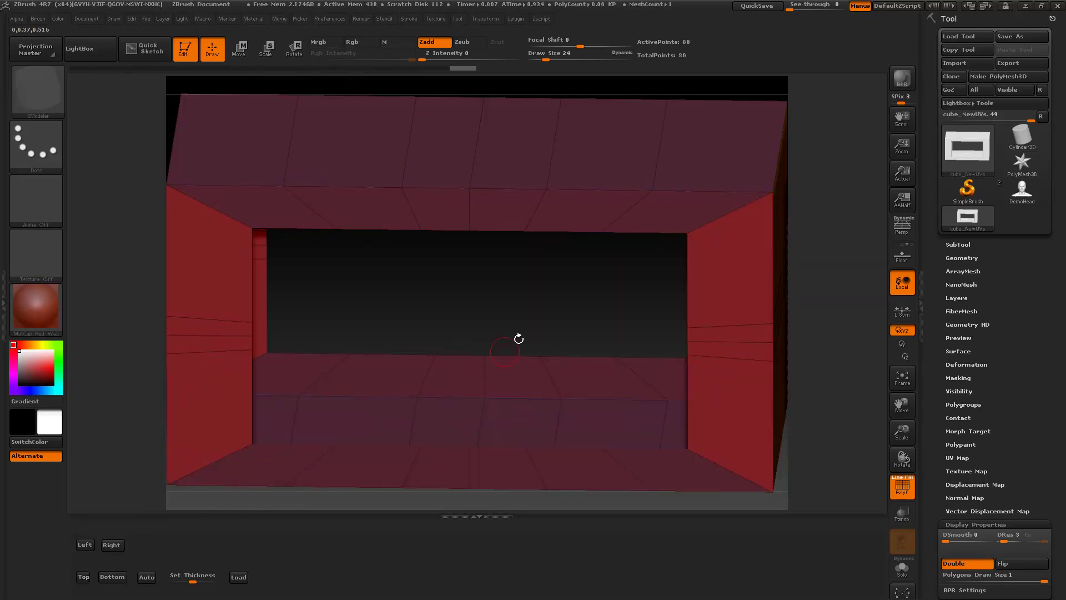
pyautogui.keyDown('alt'); pyautogui.moveTo(554, 306); pyautogui.dragTo(418, 341); pyautogui.keyUp('alt')
pyautogui.moveTo(284, 424)
pyautogui.mouseDown()
pyautogui.moveTo(308, 436)
pyautogui.moveTo(272, 433)
pyautogui.mouseUp()
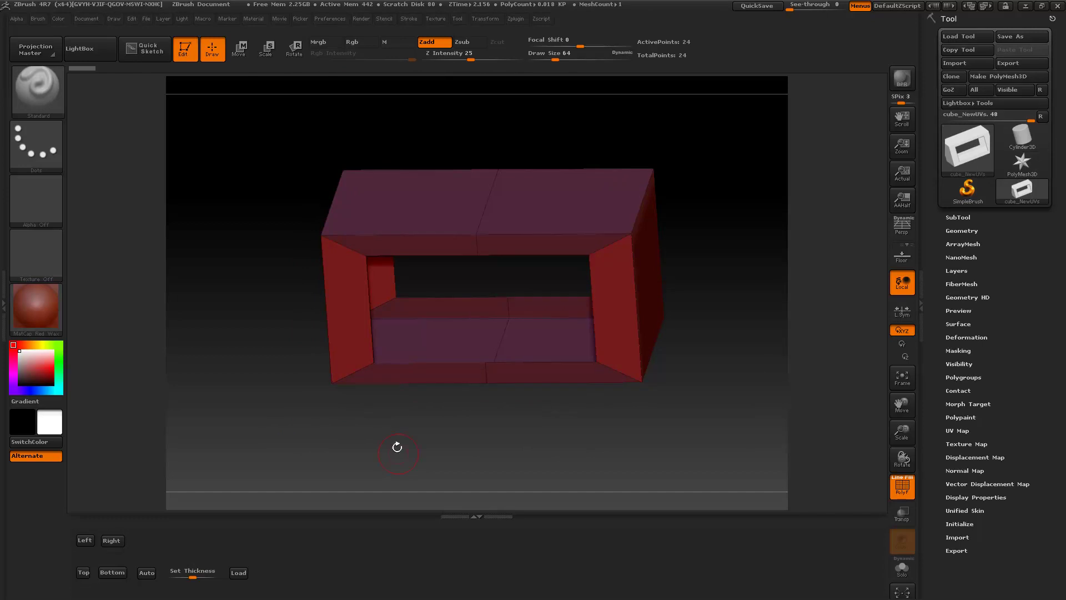
# Step: Select the ZModeler brush with QMesh All Polygons, and insert two edge loops in the top wall's right half and one in the right wall
pyautogui.click(51, 94)
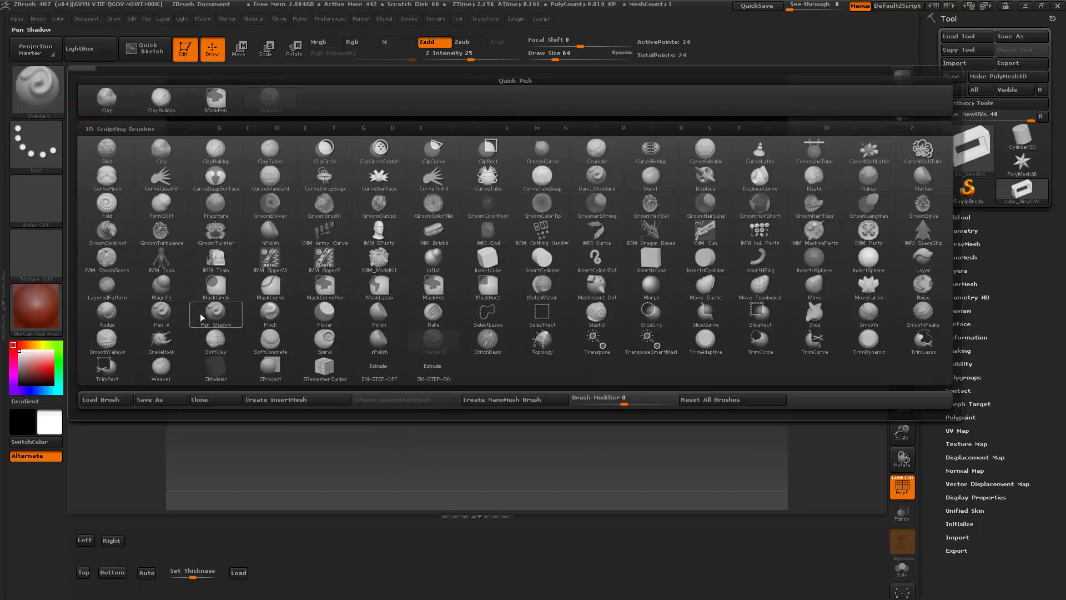
pyautogui.click(224, 371)
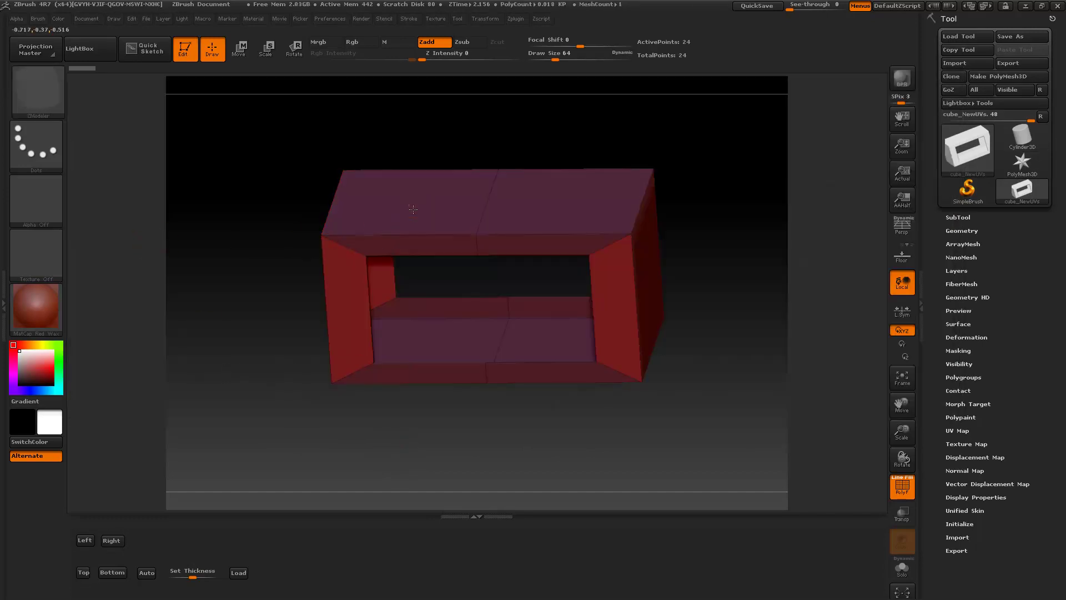
pyautogui.press('space')
pyautogui.click(312, 294)
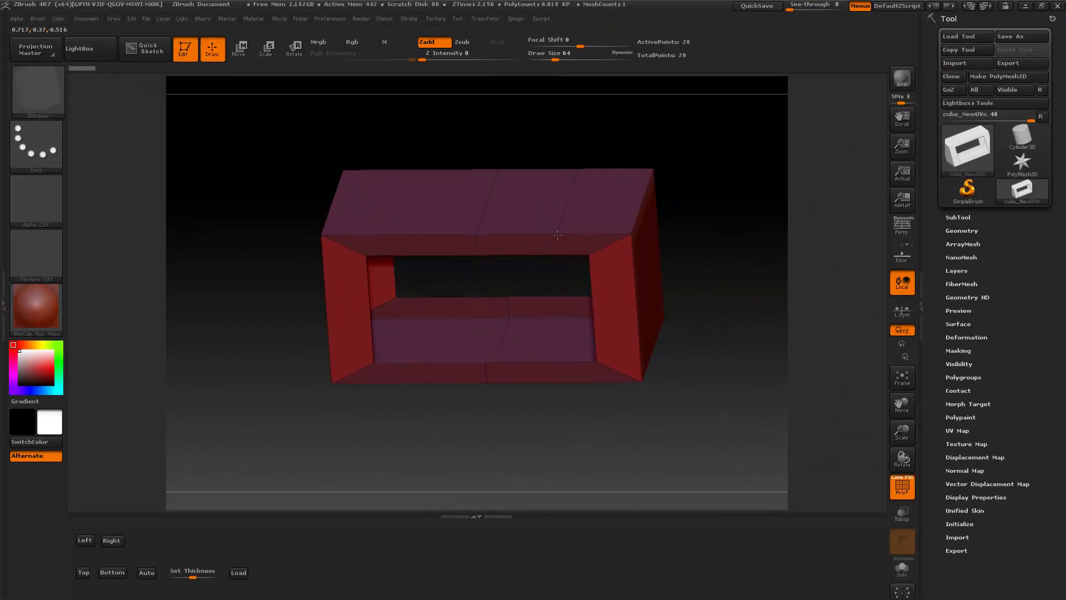
pyautogui.click(522, 232)
pyautogui.click(632, 283)
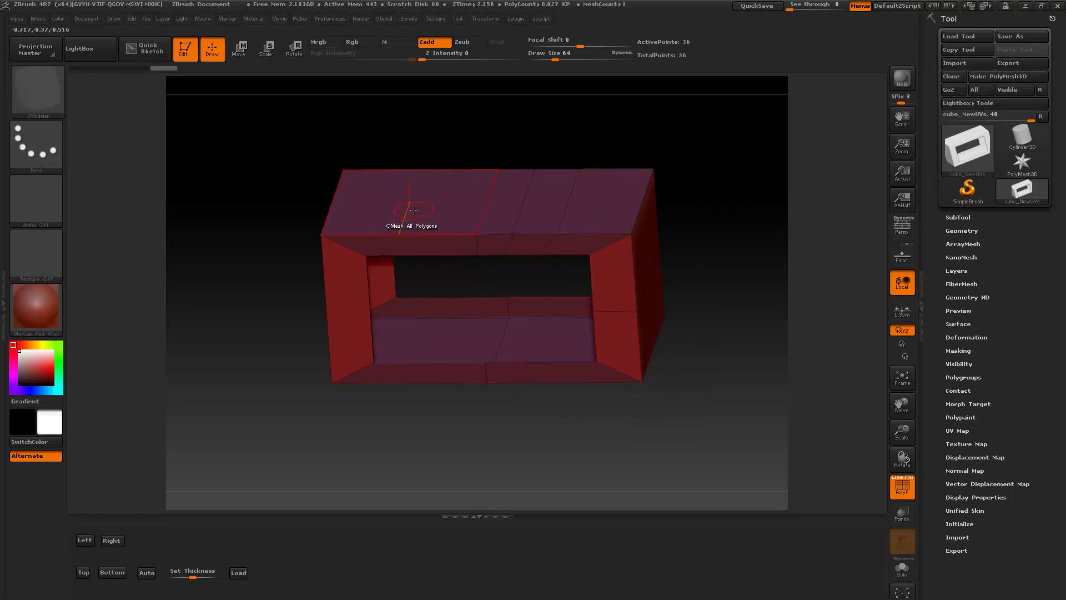
# Step: Try to extrude all polygons with QMesh while only the box's right half has extra edge loops, and undo the extrusion
pyautogui.moveTo(414, 210); pyautogui.dragTo(352, 408)
pyautogui.hotkey('ctrl', 'z')
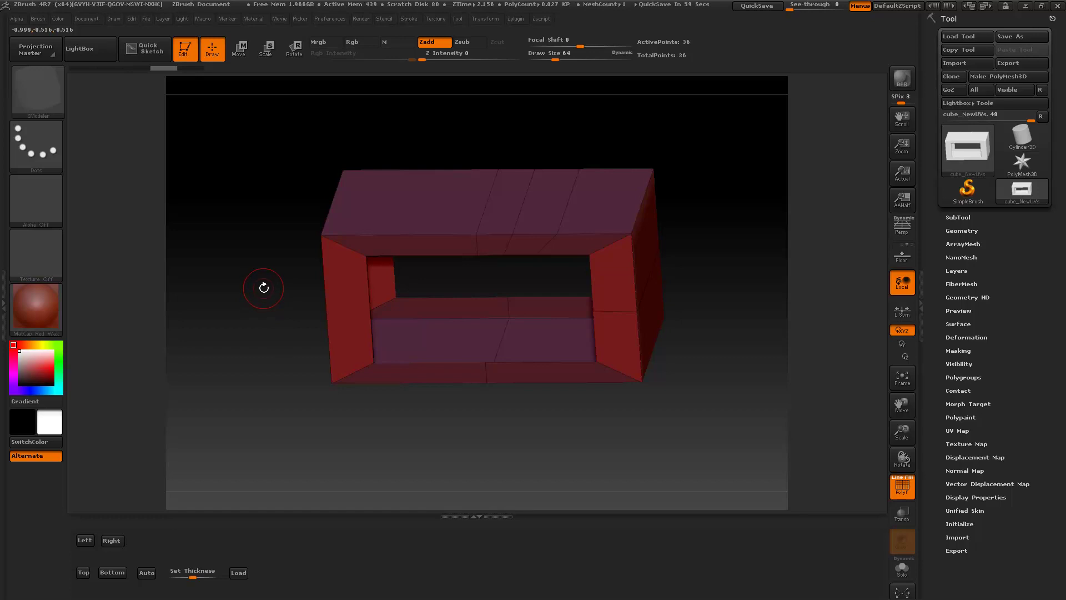
pyautogui.click(523, 201)
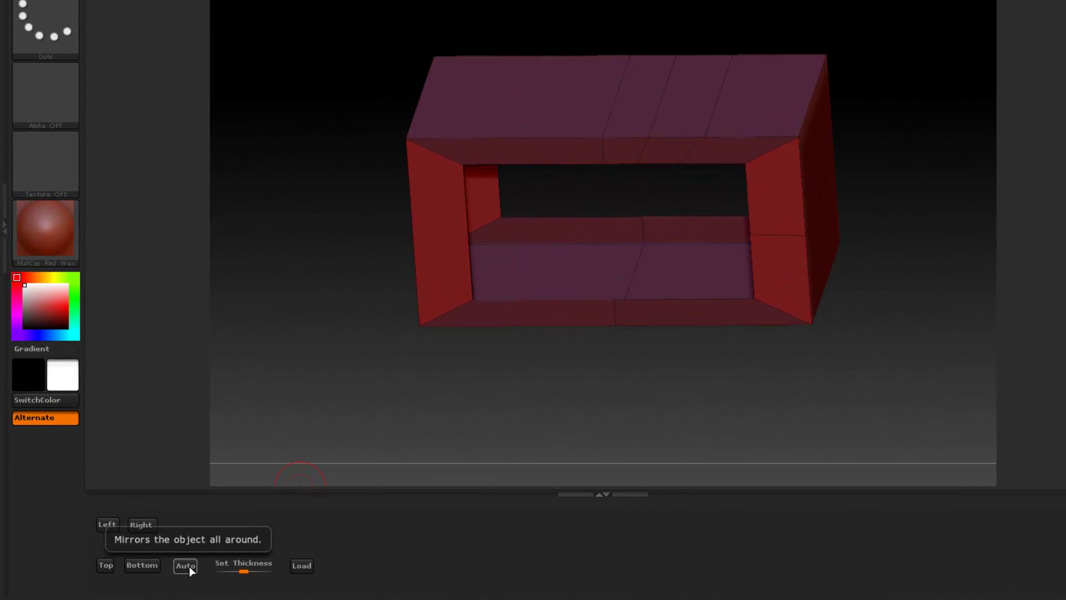
# Step: Mirror the box all around with Auto, try extruding all polygons with QMesh, and undo the extrusion
pyautogui.click(188, 567)
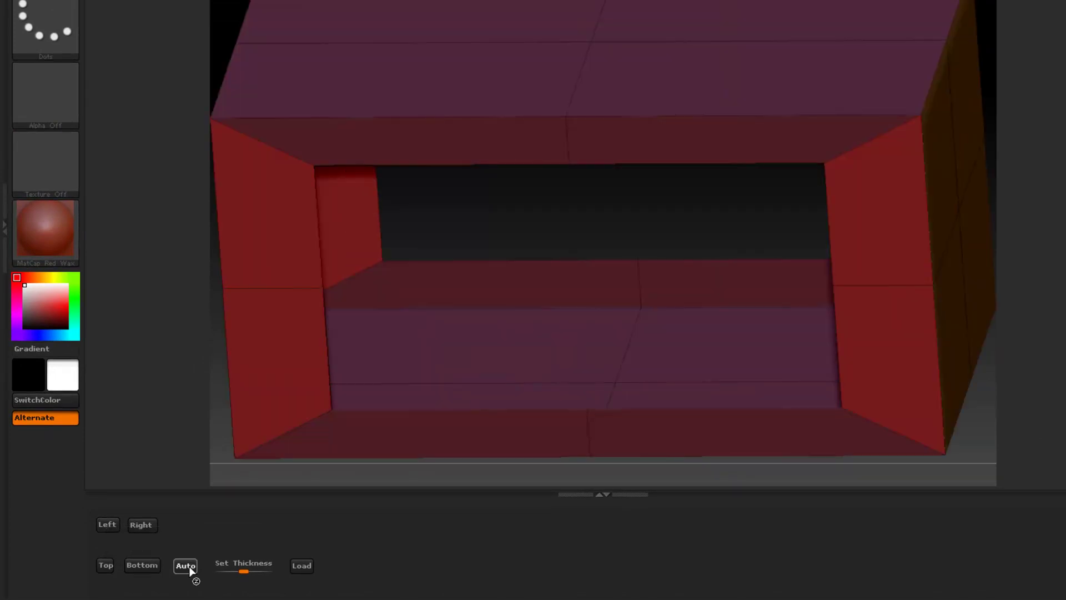
pyautogui.keyDown('alt'); pyautogui.moveTo(561, 236); pyautogui.dragTo(568, 131); pyautogui.keyUp('alt')
pyautogui.moveTo(640, 128); pyautogui.dragTo(467, 352)
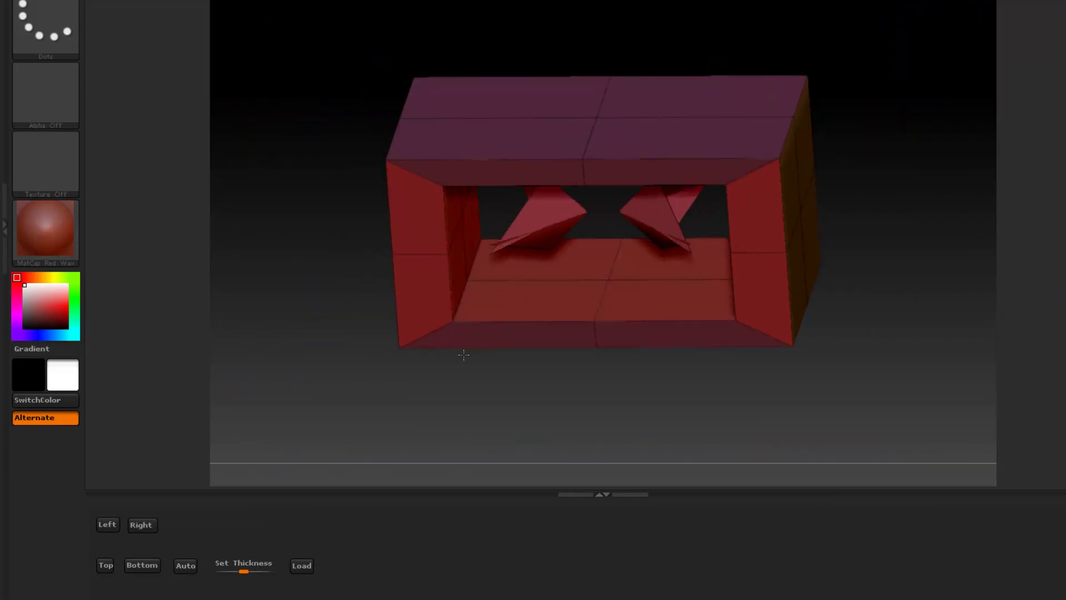
pyautogui.hotkey('ctrl', 'z')
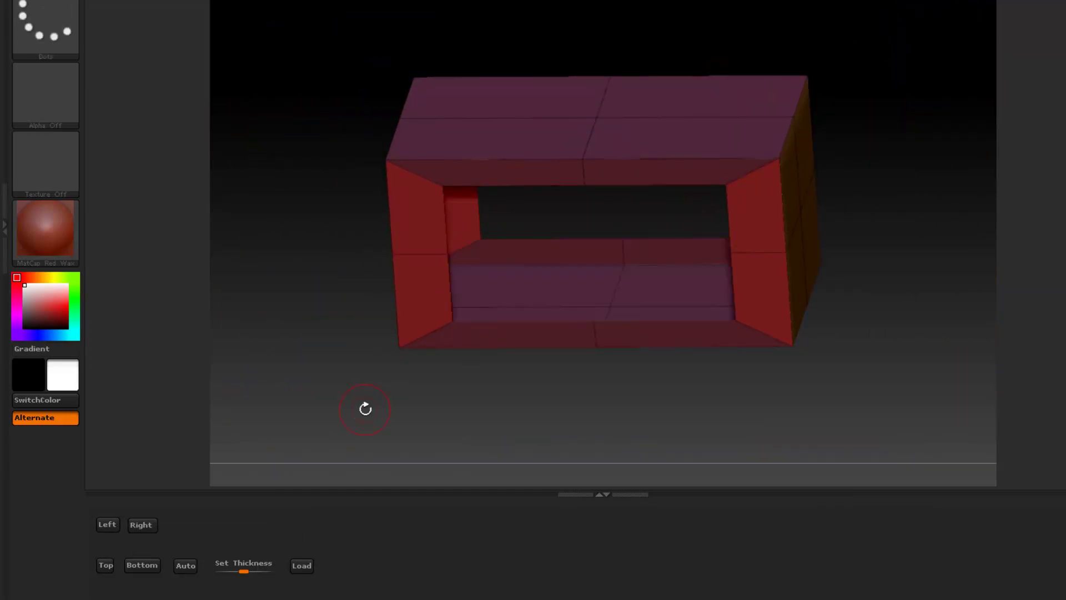
# Step: Insert an edge loop in the right half of the box's bottom wall, and mirror all around with Auto
pyautogui.moveTo(345, 372)
pyautogui.mouseDown()
pyautogui.moveTo(315, 322)
pyautogui.moveTo(334, 363)
pyautogui.mouseUp()
pyautogui.keyDown('alt'); pyautogui.moveTo(519, 305); pyautogui.dragTo(492, 245); pyautogui.keyUp('alt')
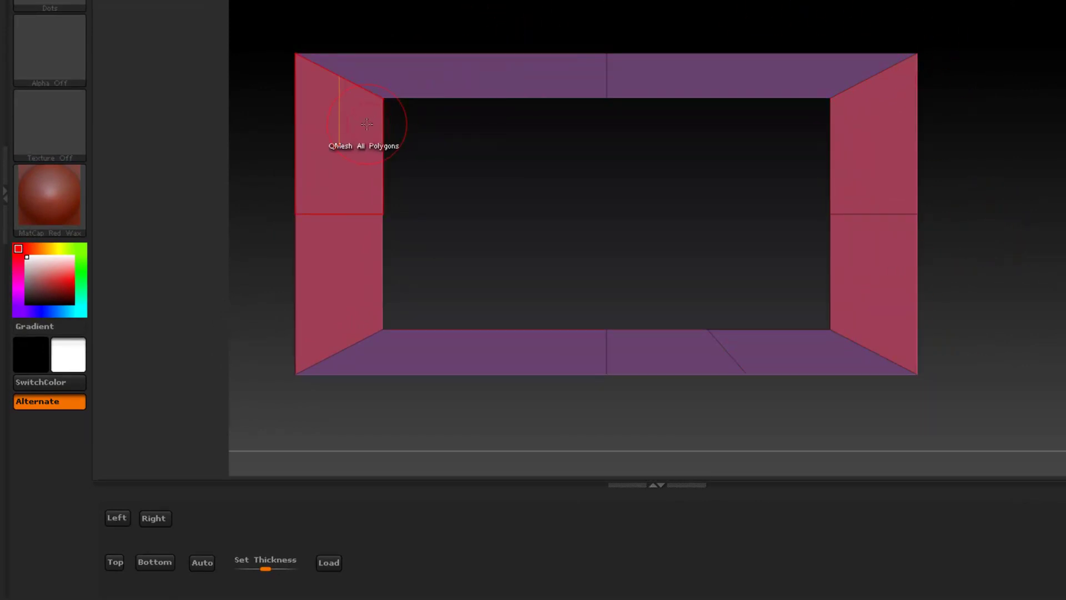
pyautogui.click(724, 358)
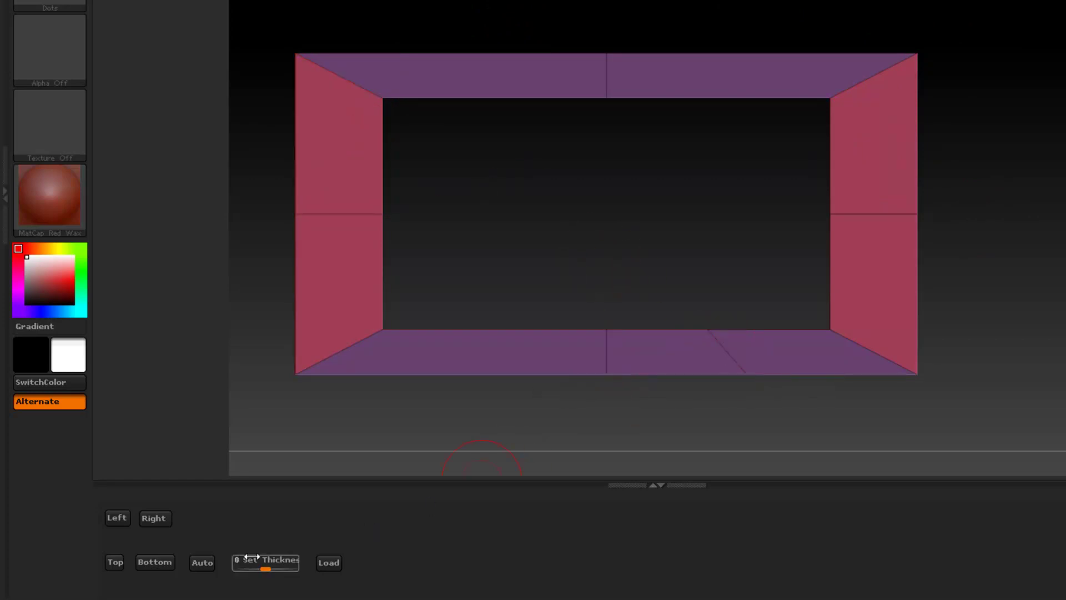
pyautogui.click(205, 565)
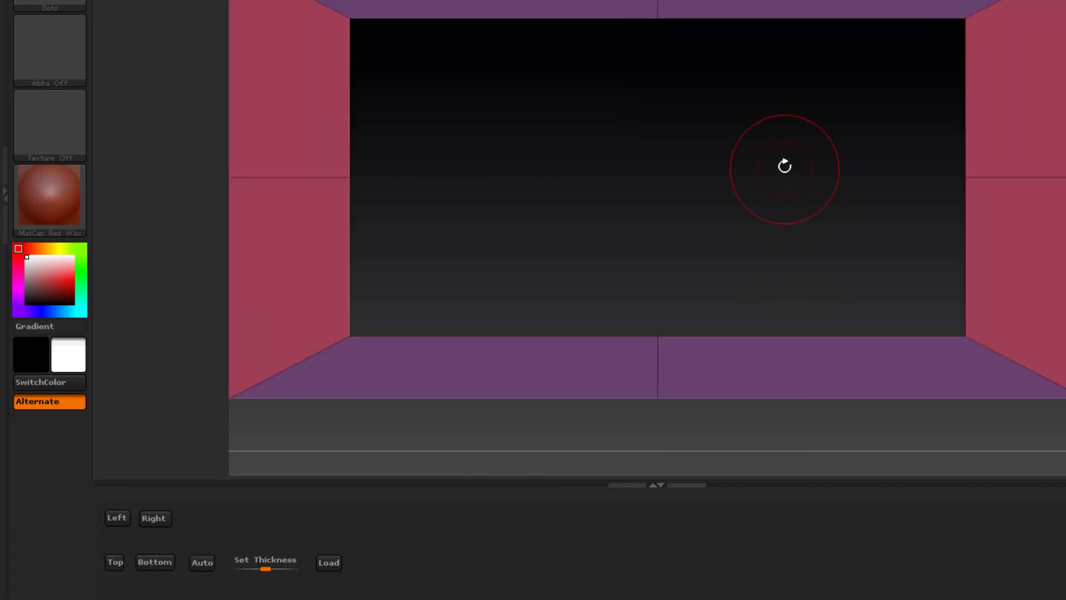
# Step: Inspect the mirrored box from several angles, and turn on the floor grid with the box facing front
pyautogui.keyDown('alt'); pyautogui.moveTo(785, 174); pyautogui.dragTo(763, 107); pyautogui.keyUp('alt')
pyautogui.moveTo(986, 3); pyautogui.dragTo(997, 48)
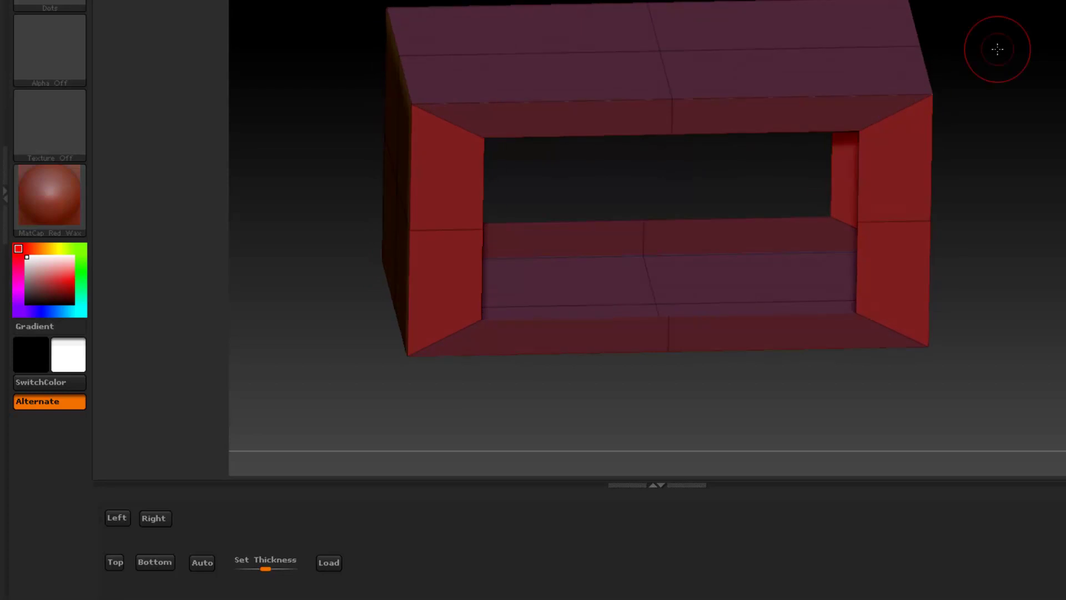
pyautogui.moveTo(657, 200); pyautogui.dragTo(650, 164)
pyautogui.hotkey('shift', 'p')
pyautogui.moveTo(750, 106); pyautogui.dragTo(757, 163)
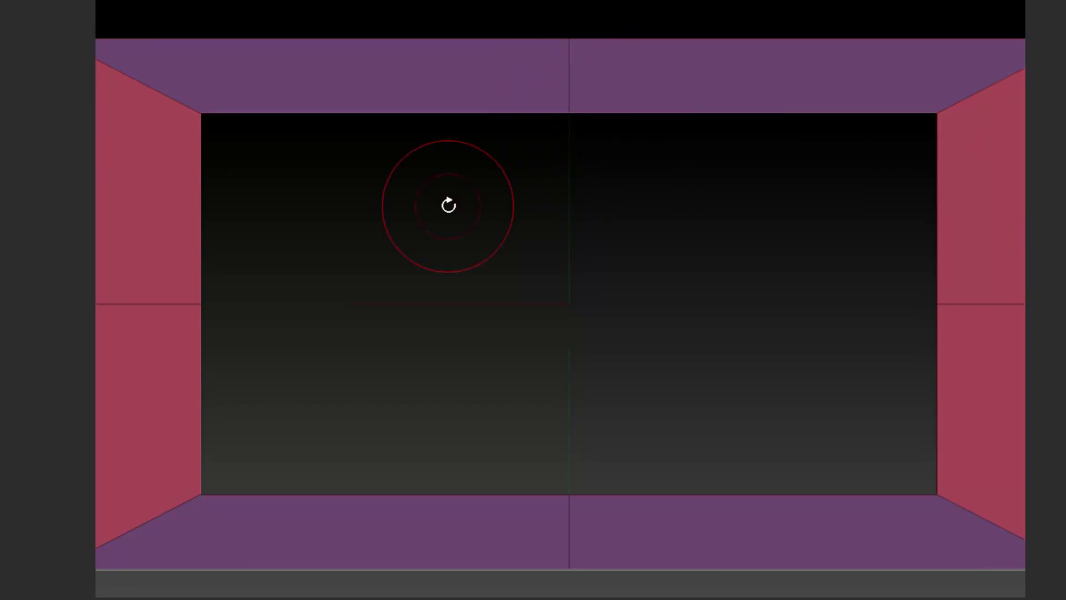
pyautogui.keyDown('alt'); pyautogui.moveTo(467, 205); pyautogui.dragTo(460, 167); pyautogui.keyUp('alt')
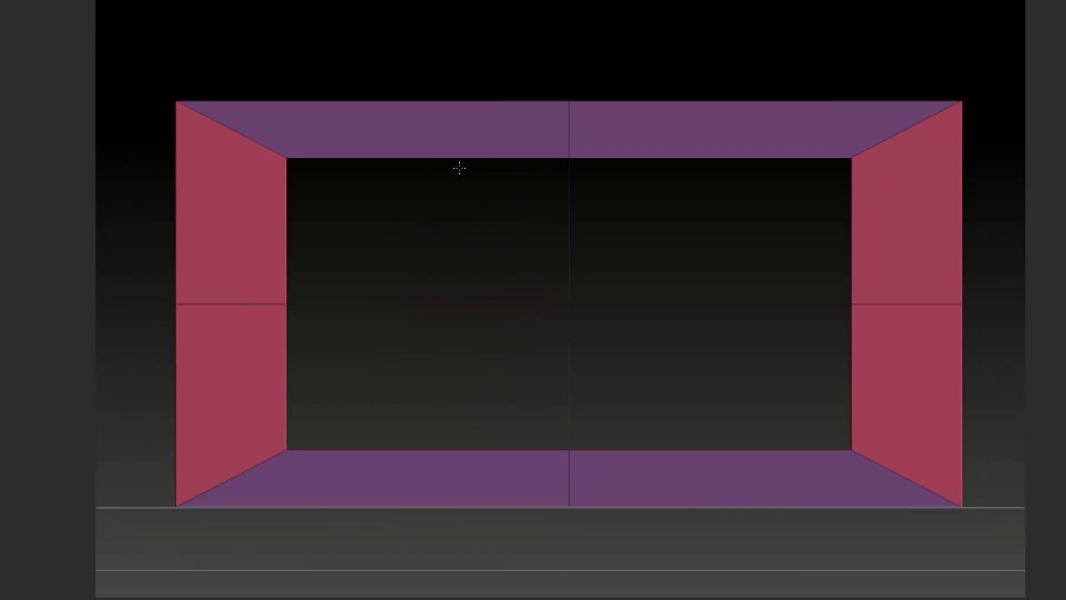
# Step: Try edge loops in the left half of the top wall and near the middle of the left wall, and undo them
pyautogui.click(525, 101)
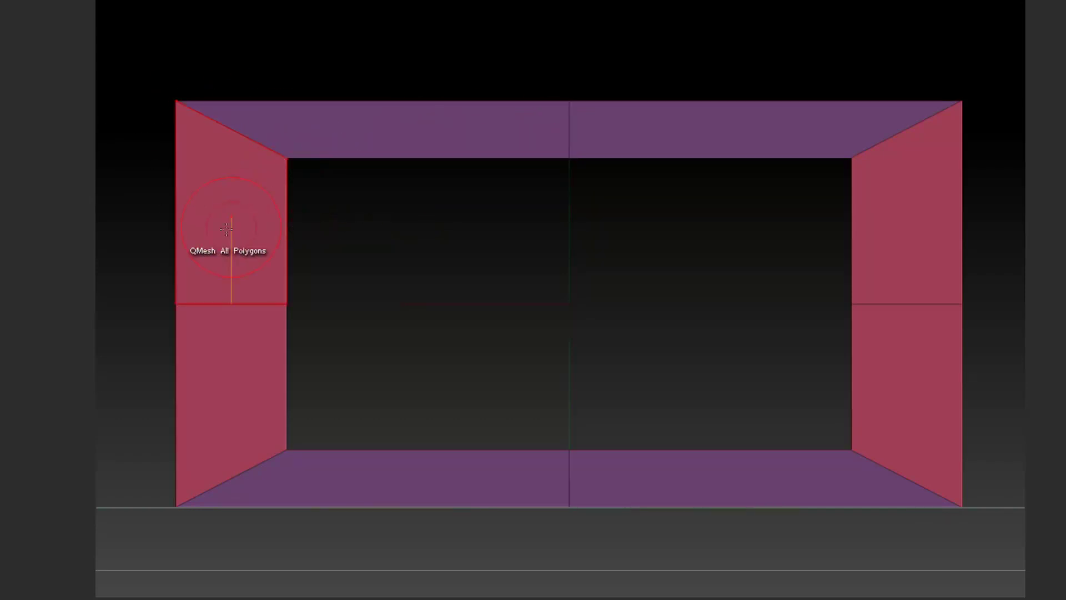
pyautogui.moveTo(184, 242); pyautogui.dragTo(181, 297)
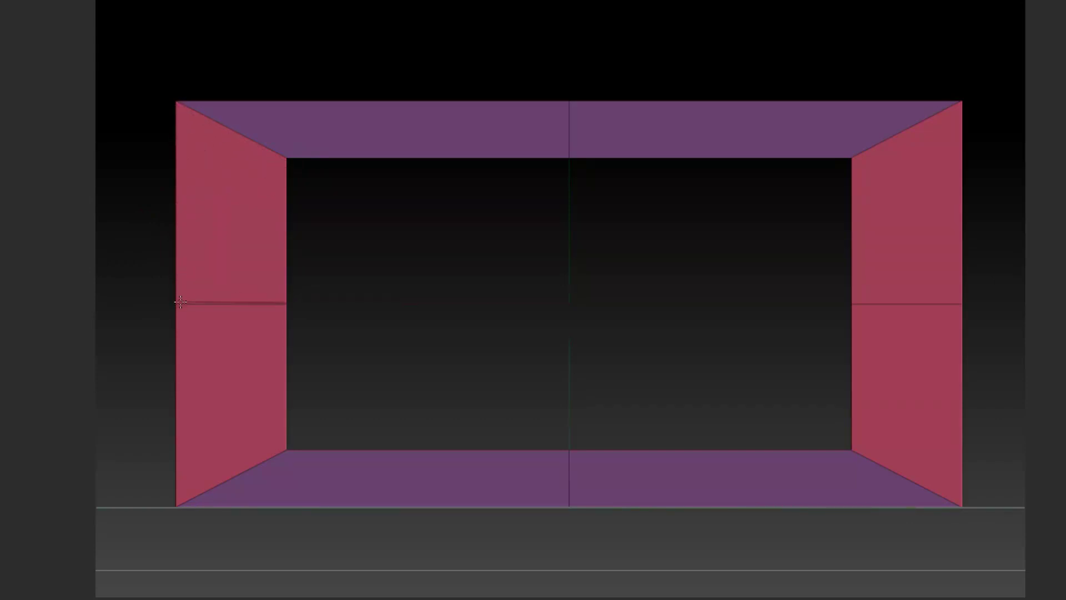
pyautogui.hotkey('ctrl', 'z')
# Step: Insert edge loops beside the upper-left corner in the top and left walls, and mirror all around with Auto, choosing Always YES at the floor-grid note
pyautogui.click(253, 101)
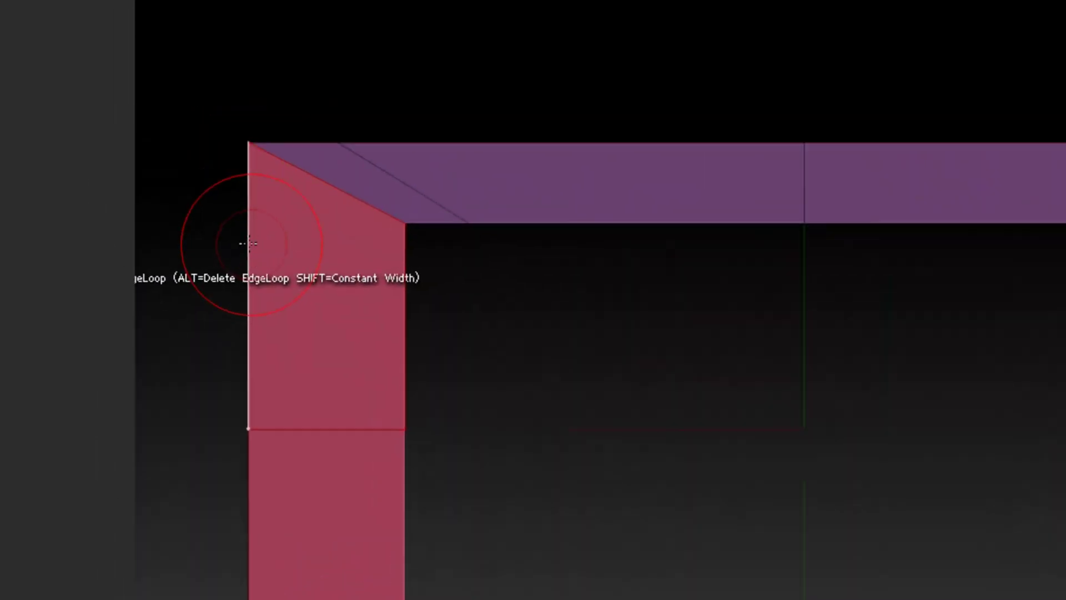
pyautogui.click(176, 157)
pyautogui.moveTo(321, 273); pyautogui.dragTo(321, 244)
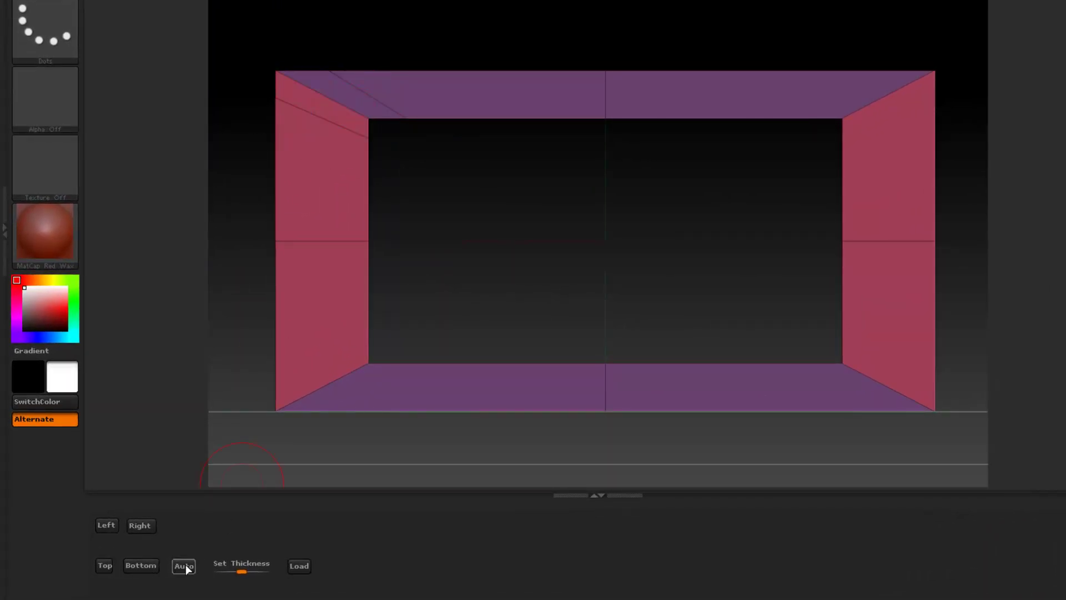
pyautogui.click(186, 564)
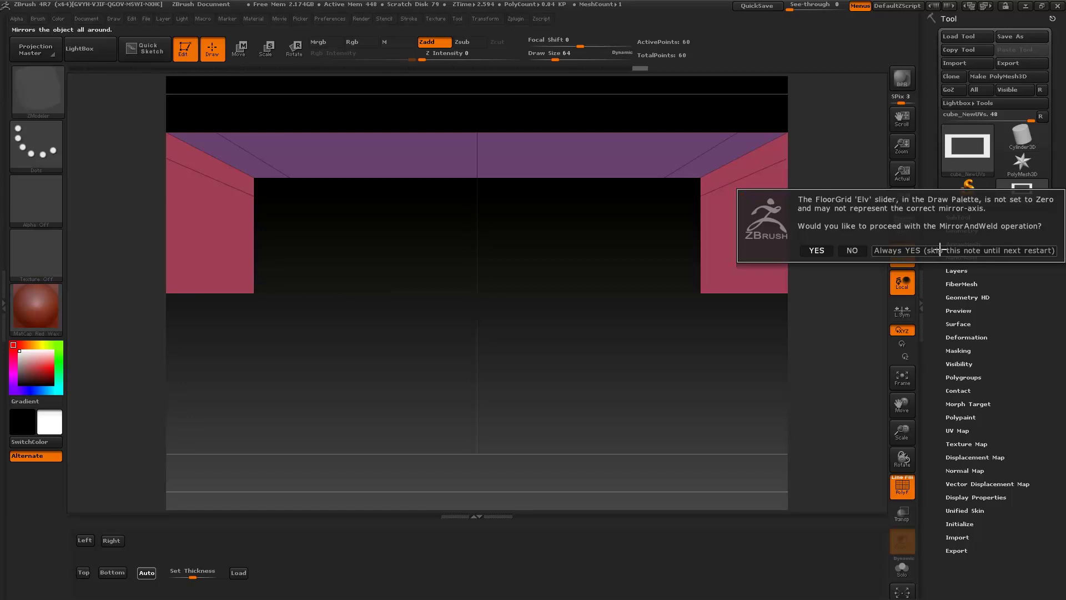
pyautogui.click(940, 250)
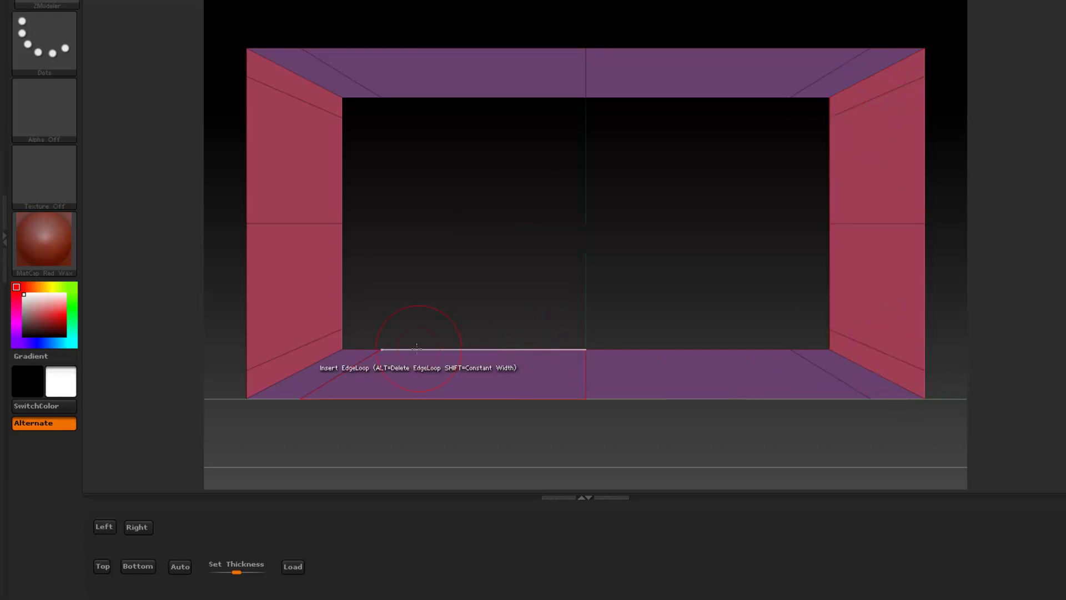
# Step: Tilt the box to show its outer top face and extrude all its polygons from there with QMesh
pyautogui.moveTo(430, 249); pyautogui.dragTo(424, 294)
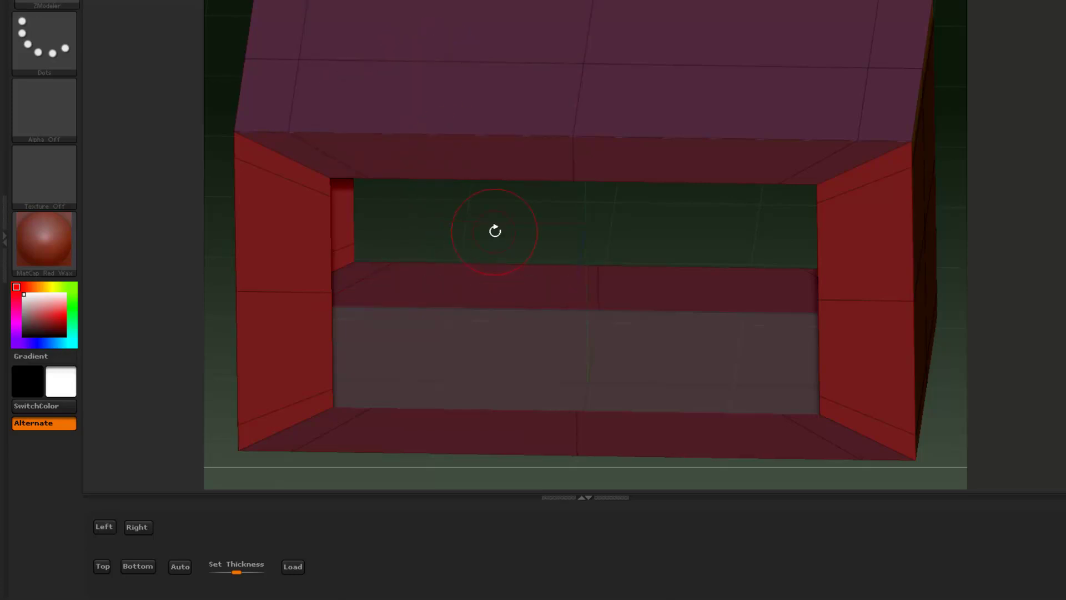
pyautogui.keyDown('alt'); pyautogui.moveTo(495, 231); pyautogui.dragTo(494, 158); pyautogui.keyUp('alt')
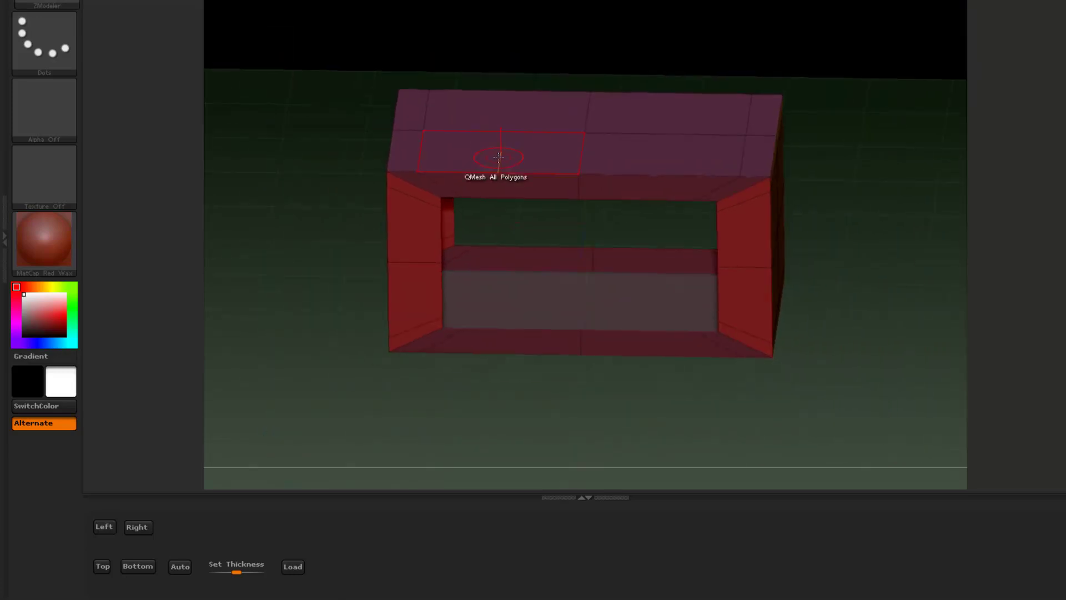
pyautogui.press('space')
pyautogui.click(405, 226)
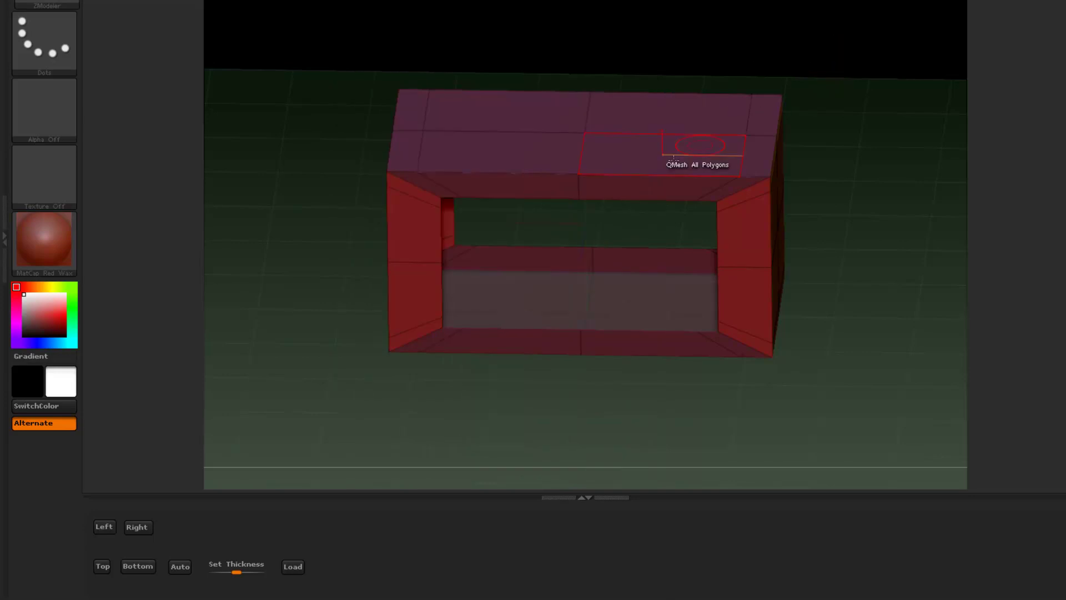
pyautogui.moveTo(673, 155); pyautogui.dragTo(378, 413)
pyautogui.moveTo(325, 388); pyautogui.dragTo(321, 358)
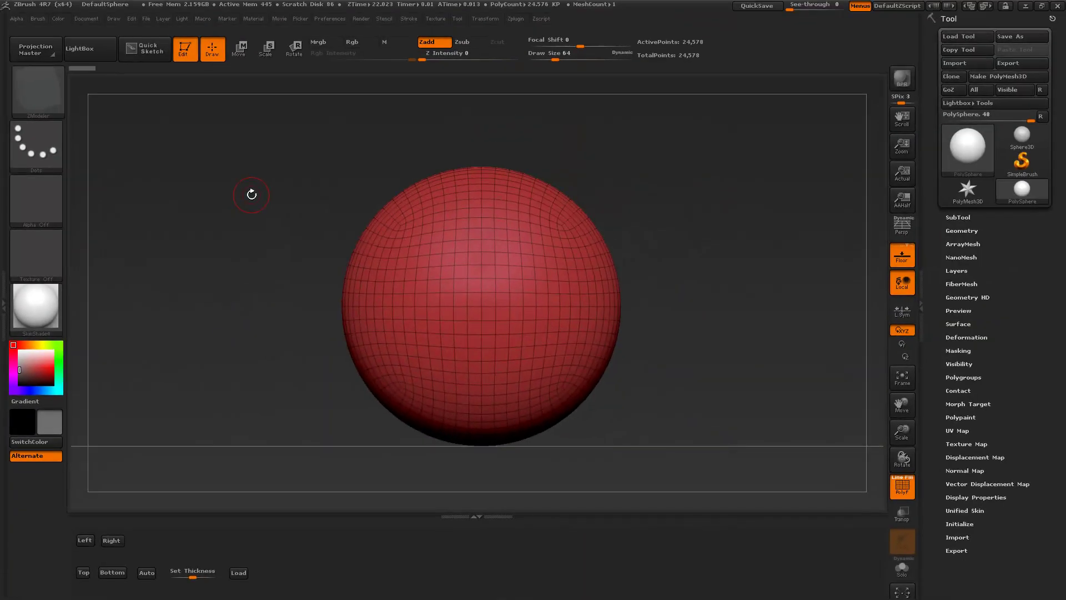
# Step: Isolate the lower half of the sphere, give the open bowl a thin wall with Set Thickness, and check it without the polyframe
pyautogui.moveTo(242, 135)
pyautogui.keyDown('ctrl'); pyautogui.keyDown('shift'); pyautogui.mouseDown()
pyautogui.moveTo(549, 229)
pyautogui.moveTo(700, 304)
pyautogui.moveTo(736, 354)
pyautogui.mouseUp(); pyautogui.keyUp('shift'); pyautogui.keyUp('ctrl')
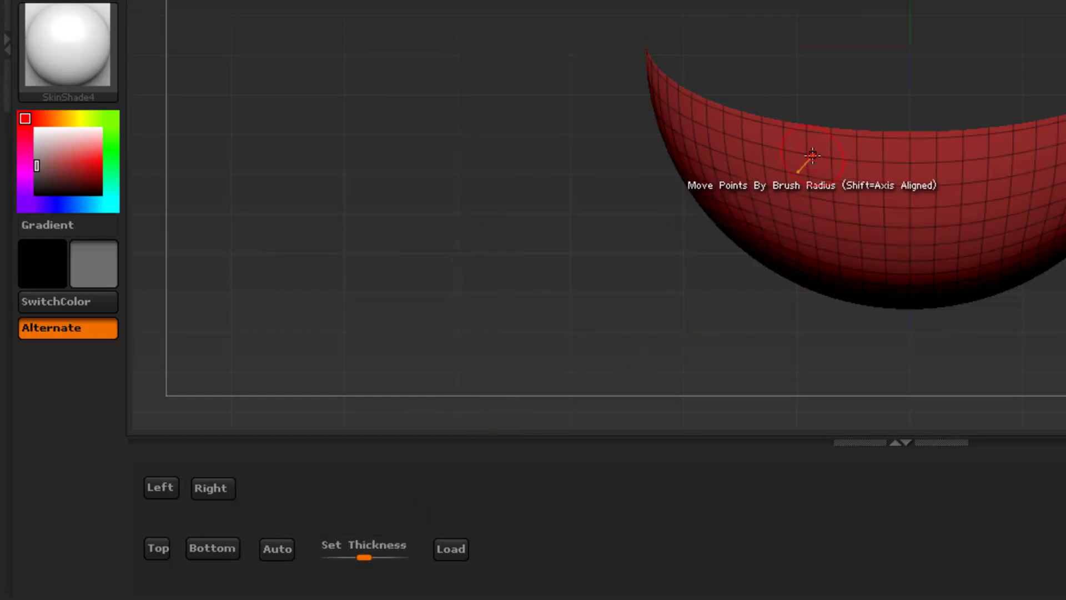
pyautogui.moveTo(361, 551); pyautogui.dragTo(369, 551)
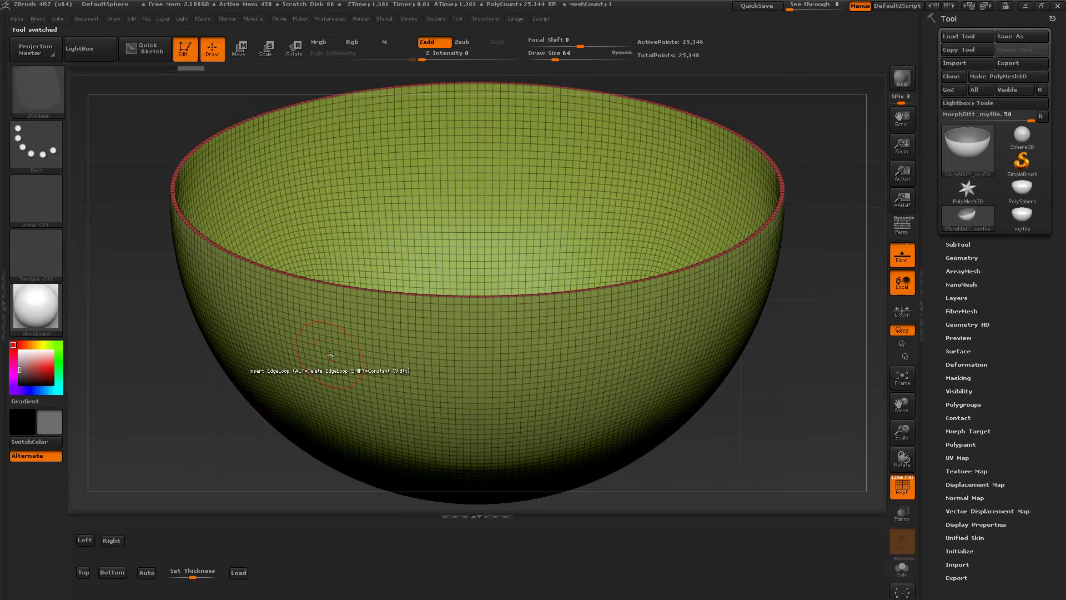
pyautogui.click(907, 490)
pyautogui.click(907, 489)
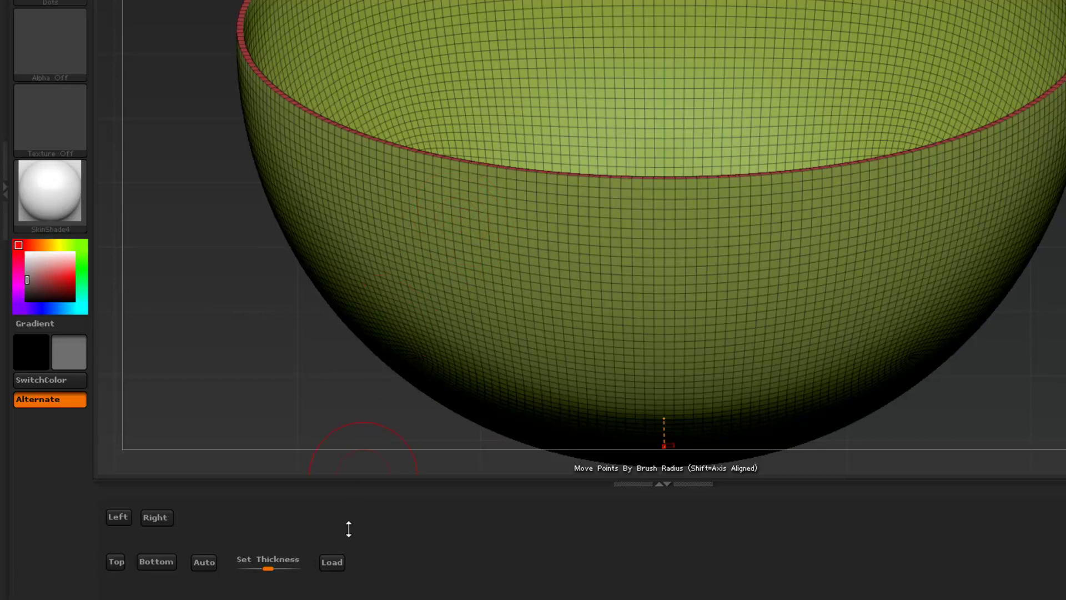
# Step: Reload the original single-walled bowl and give it a much thicker wall with Set Thickness
pyautogui.click(337, 563)
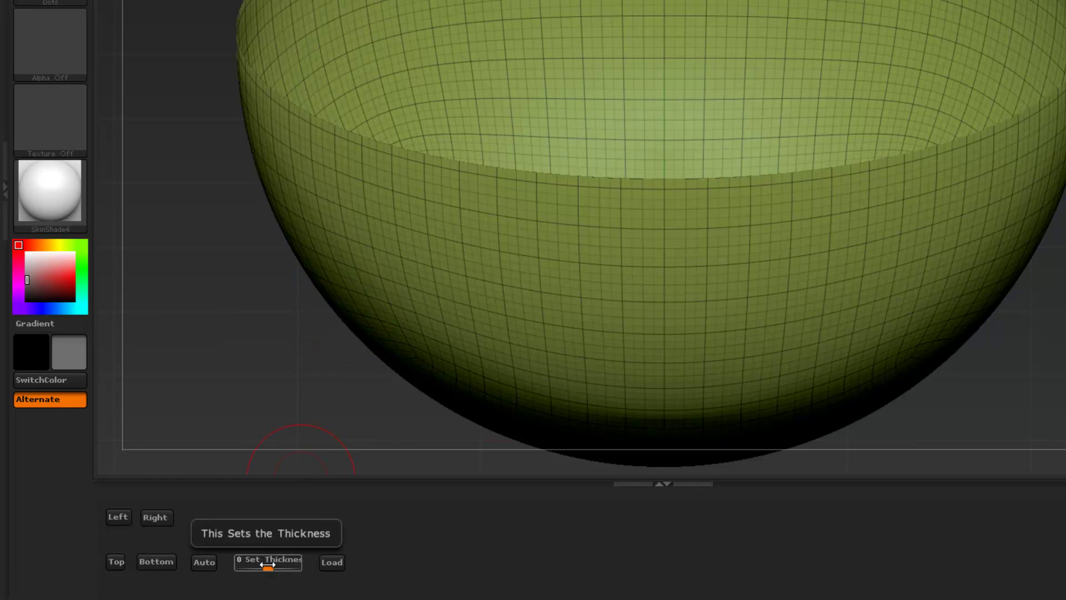
pyautogui.moveTo(268, 568); pyautogui.dragTo(298, 570)
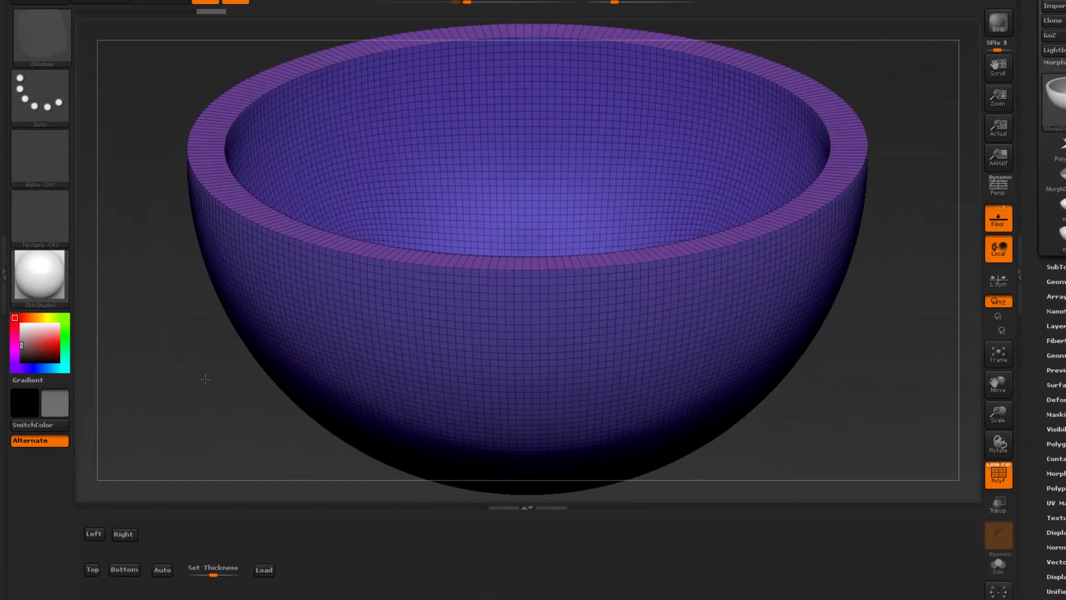
pyautogui.moveTo(255, 321); pyautogui.dragTo(254, 334)
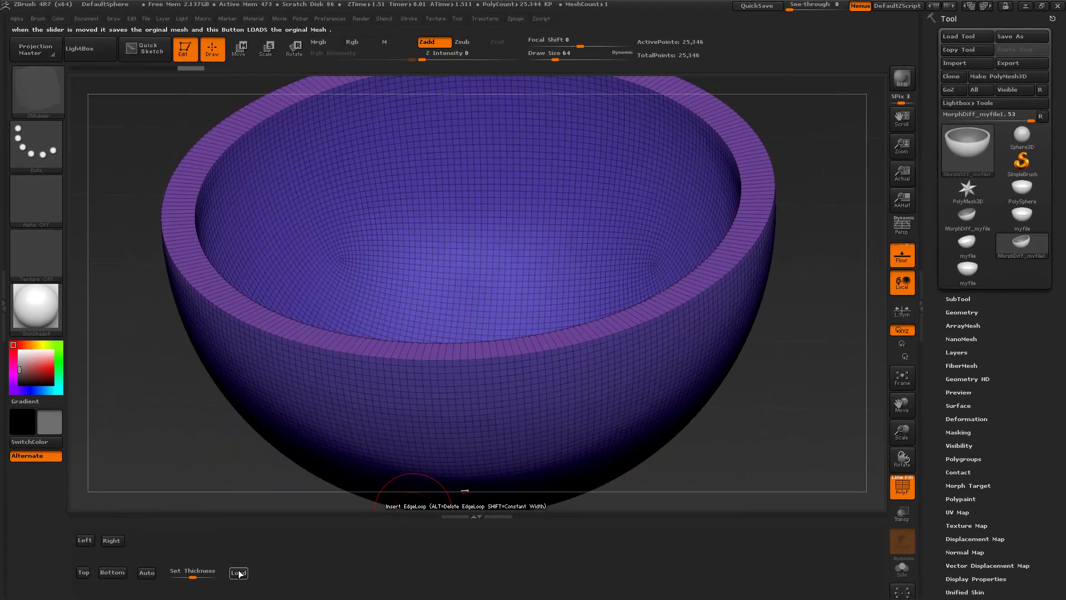
# Step: Reload the original bowl, try a moderate wall thickness and a setting of 43, and inspect the rim
pyautogui.click(238, 573)
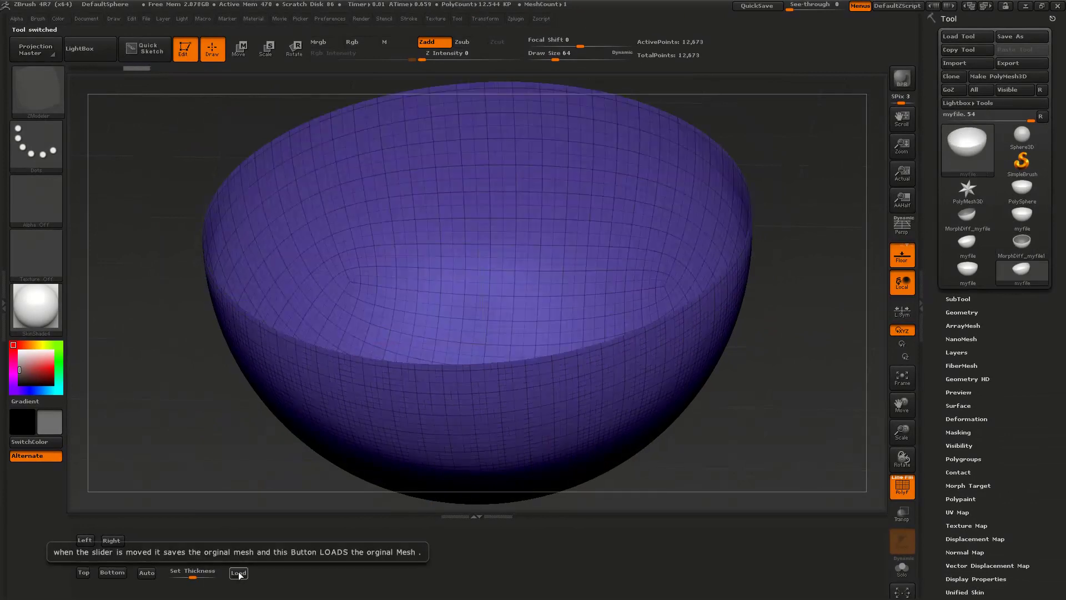
pyautogui.moveTo(192, 574); pyautogui.dragTo(205, 571)
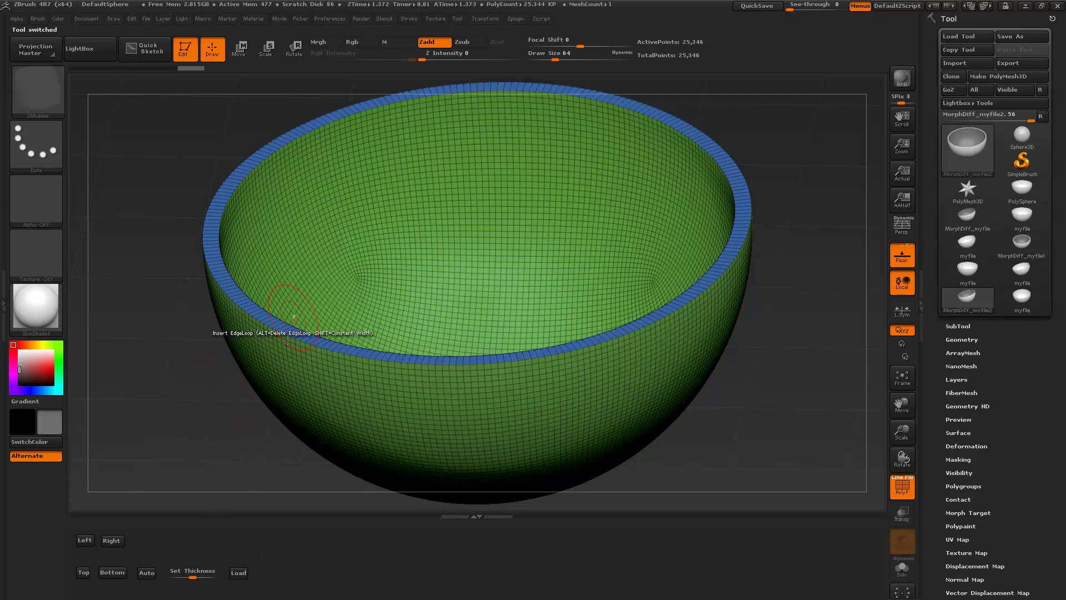
pyautogui.moveTo(192, 575); pyautogui.dragTo(202, 573)
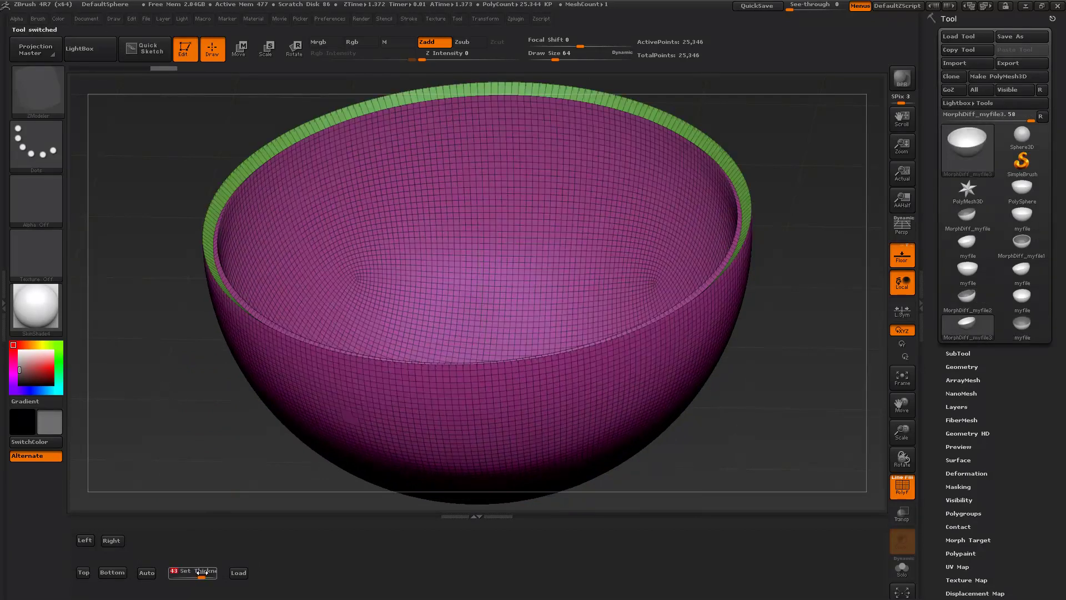
pyautogui.moveTo(185, 440); pyautogui.dragTo(208, 459)
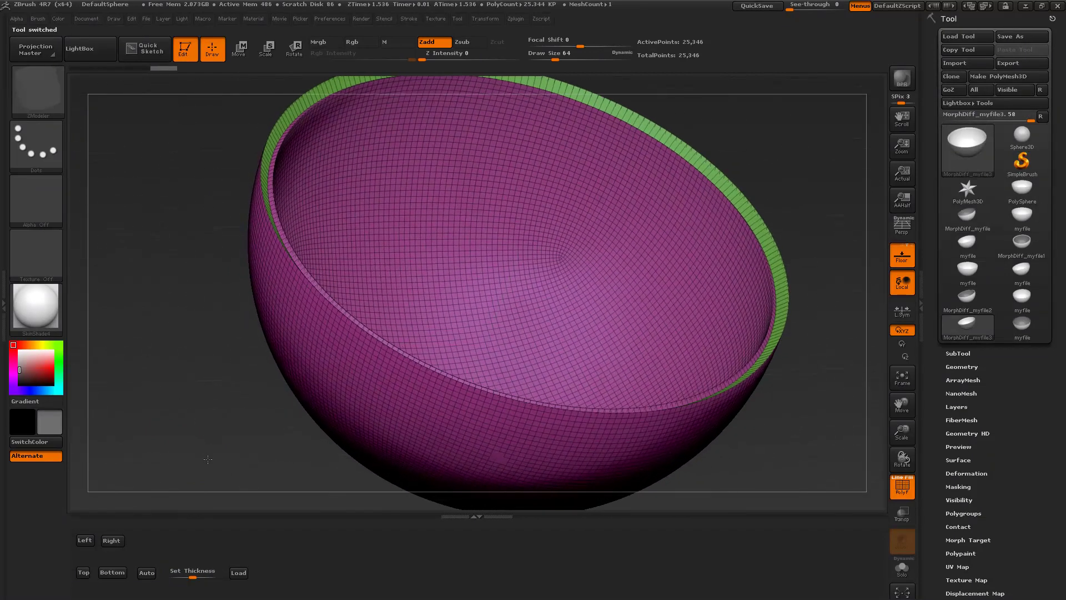
# Step: Check the bowl's rim without the polyframe, reload the original bowl and thicken its wall again
pyautogui.click(902, 486)
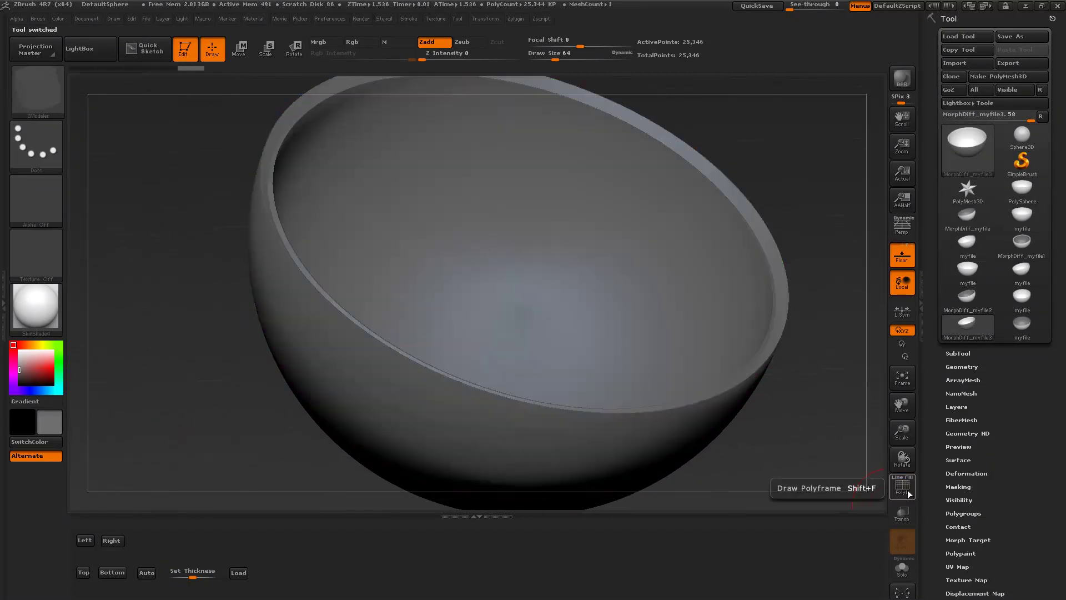
pyautogui.click(902, 486)
pyautogui.moveTo(838, 435); pyautogui.dragTo(744, 438)
pyautogui.click(239, 575)
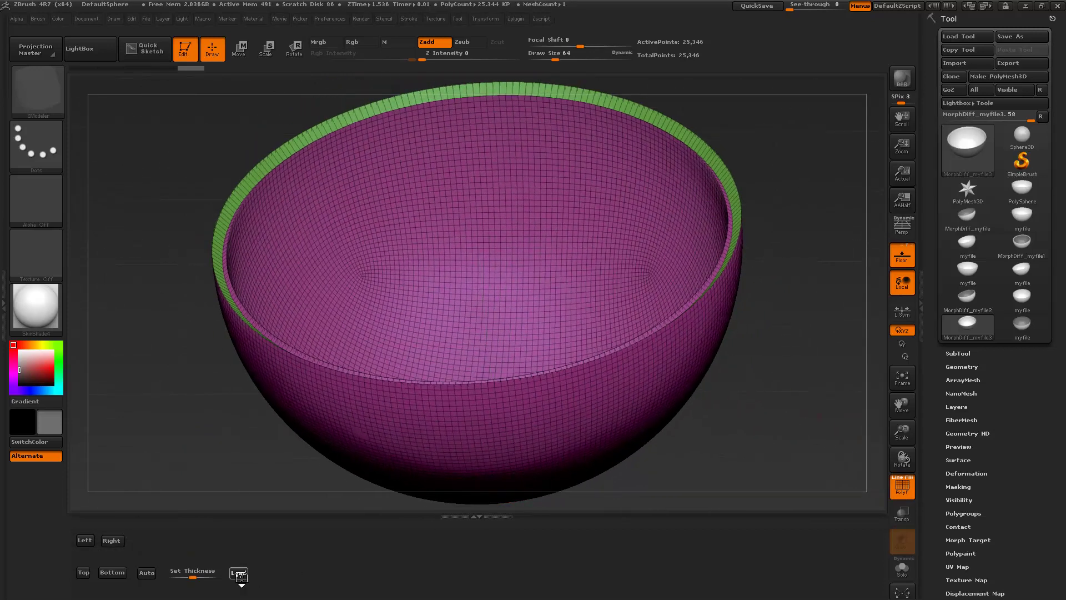
pyautogui.moveTo(198, 434); pyautogui.dragTo(215, 427)
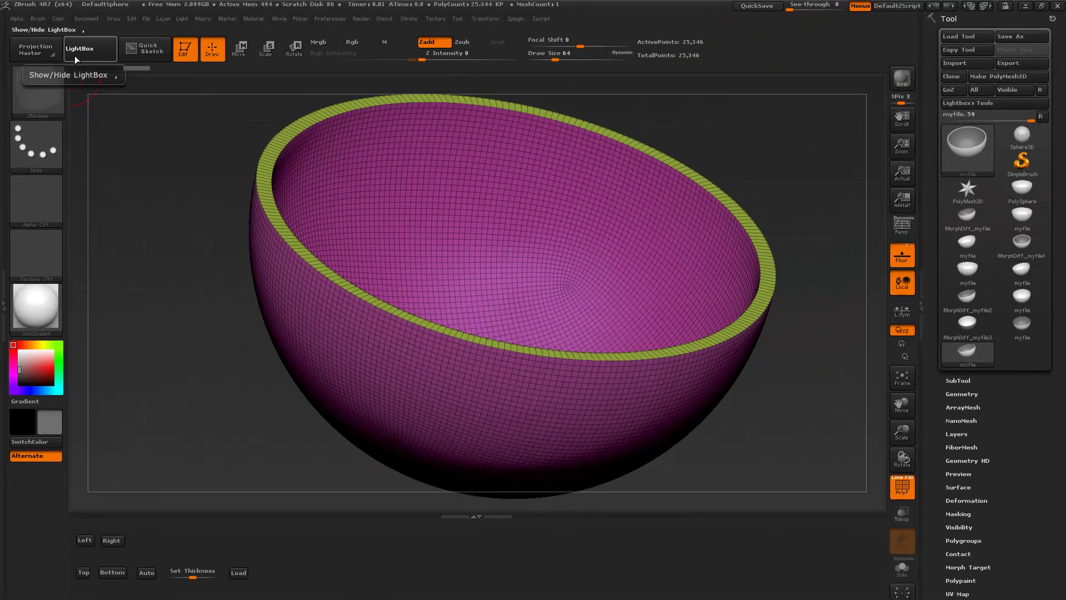
# Step: Load the DemoHead.ZTL tool from LightBox, hide LightBox and turn the bust toward the front
pyautogui.click(77, 49)
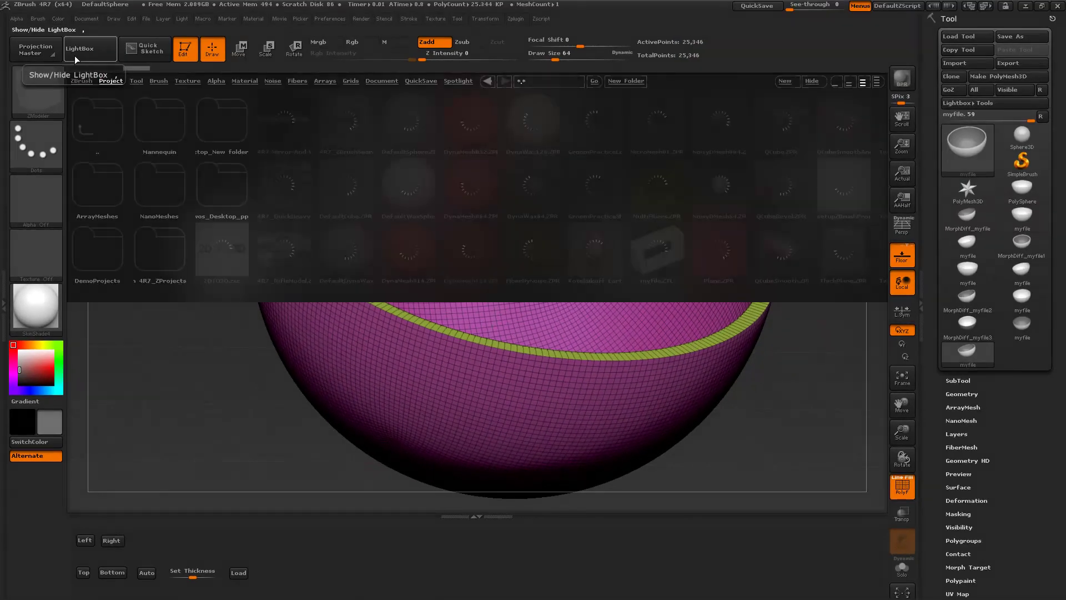
pyautogui.click(136, 81)
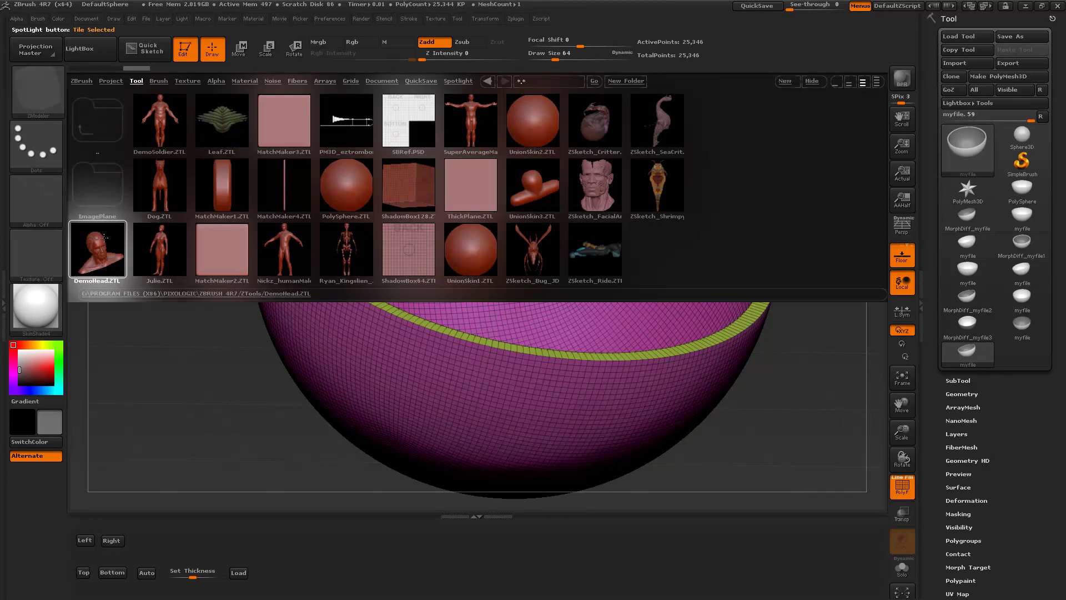
pyautogui.doubleClick(104, 237)
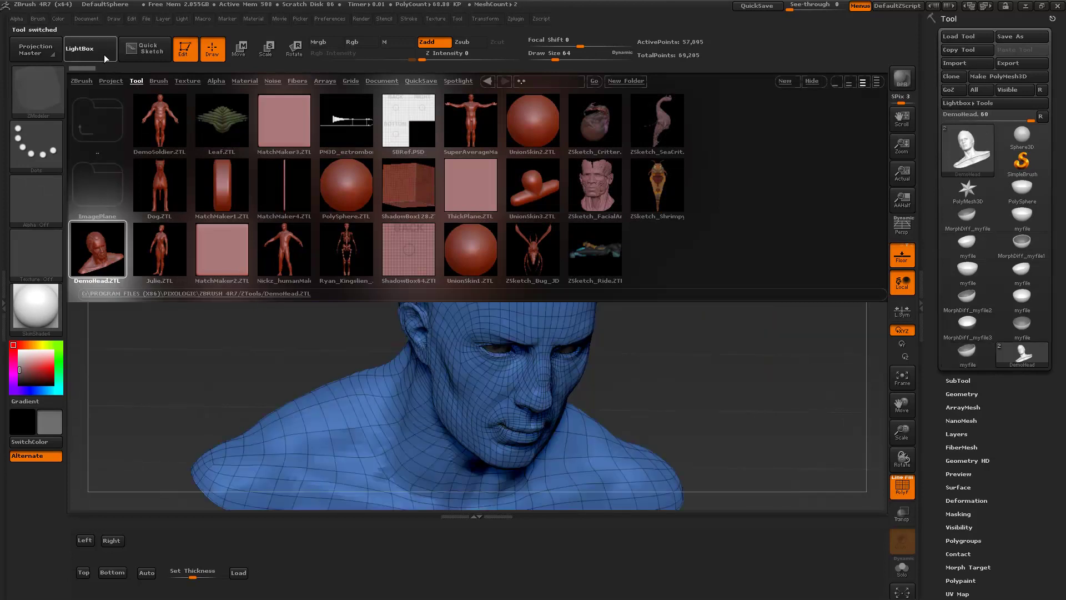
pyautogui.click(105, 58)
pyautogui.moveTo(686, 348)
pyautogui.mouseDown()
pyautogui.moveTo(663, 310)
pyautogui.moveTo(689, 308)
pyautogui.moveTo(699, 227)
pyautogui.moveTo(751, 195)
pyautogui.moveTo(727, 289)
pyautogui.moveTo(705, 322)
pyautogui.mouseUp()
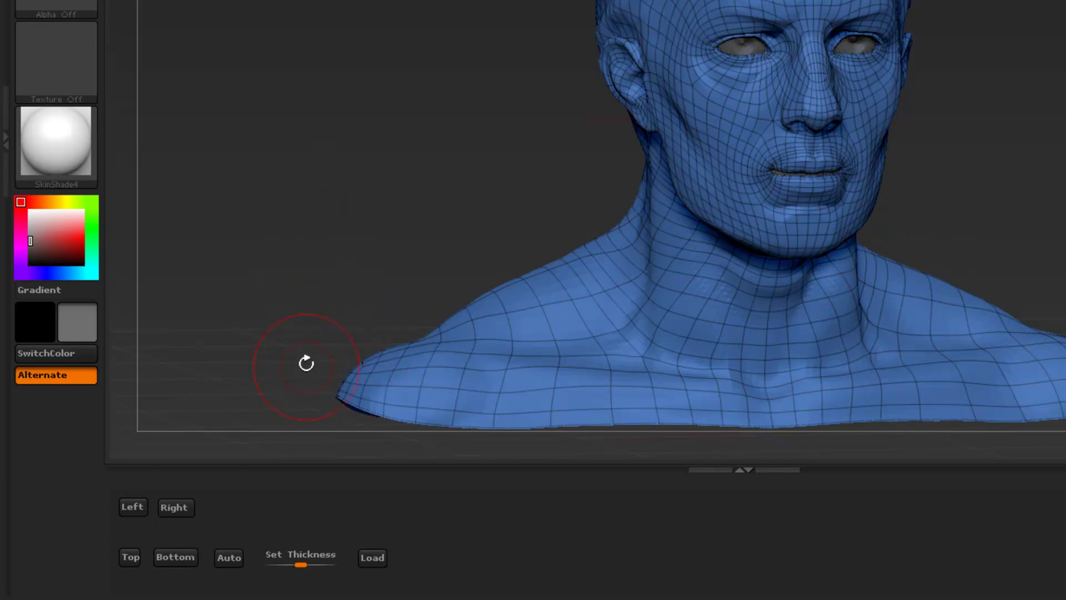
# Step: Set the bust's thickness to 19 and raise its subdivision level
pyautogui.moveTo(302, 554); pyautogui.dragTo(309, 555)
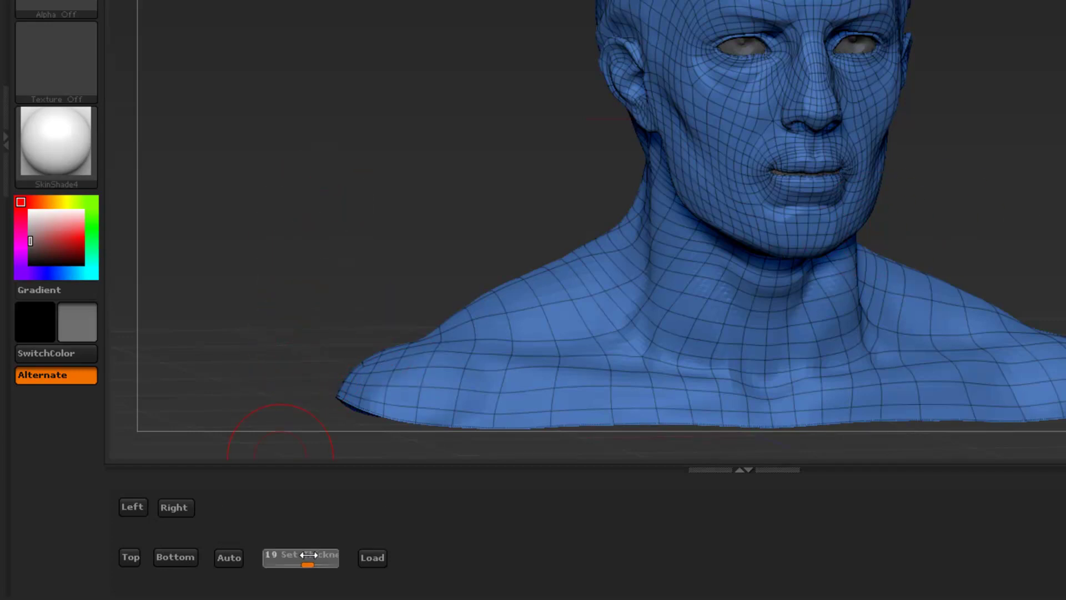
pyautogui.press('d')
pyautogui.press('d')
pyautogui.press('d')
pyautogui.press('d')
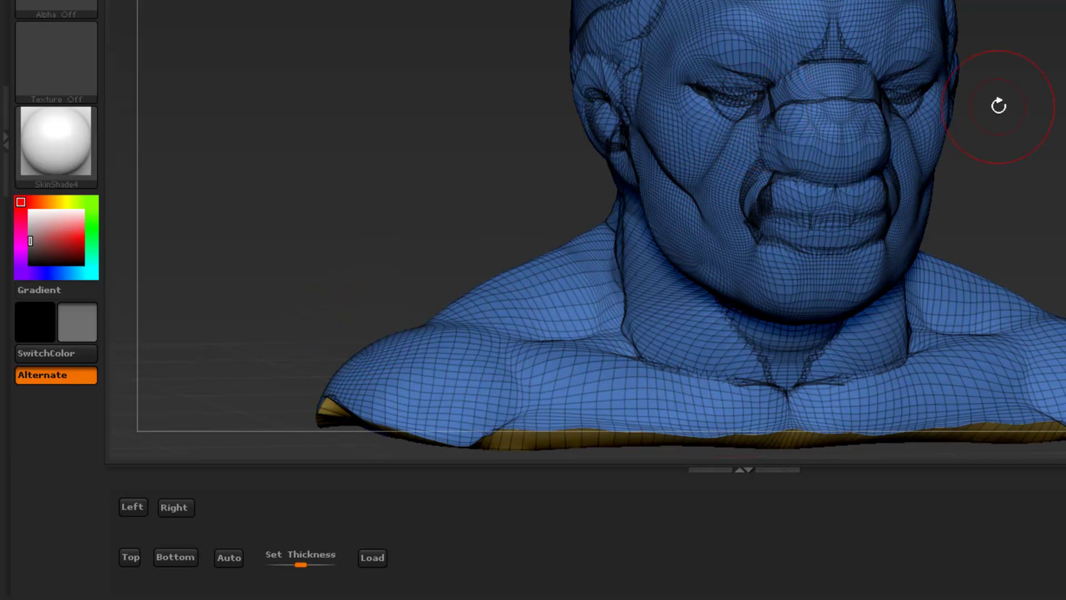
# Step: Reload the original bust and give it a slight negative thickness
pyautogui.click(381, 560)
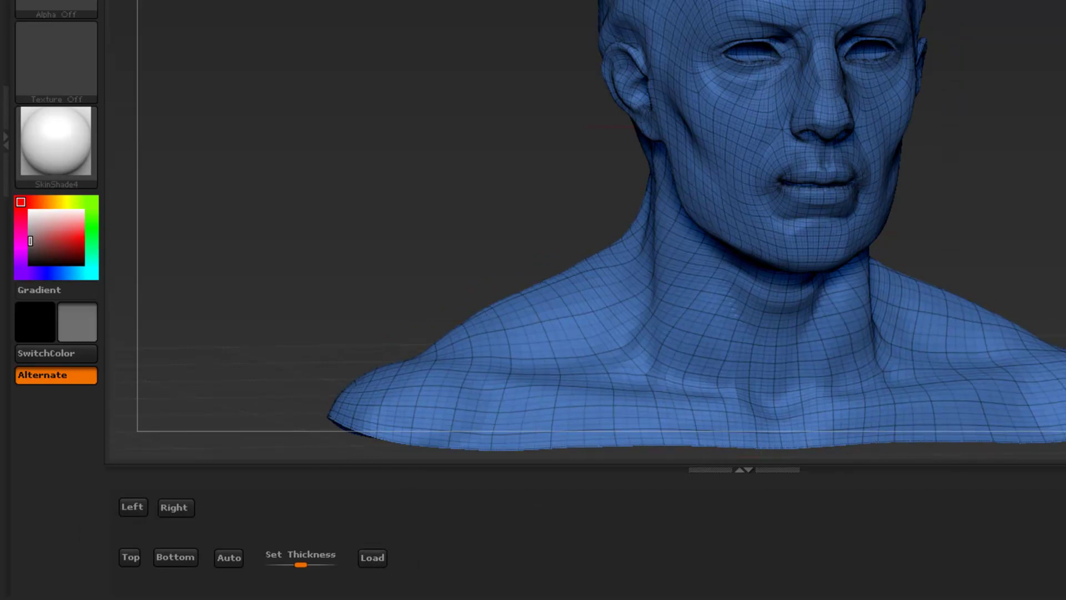
pyautogui.moveTo(300, 561); pyautogui.dragTo(293, 560)
pyautogui.moveTo(188, 575); pyautogui.dragTo(187, 575)
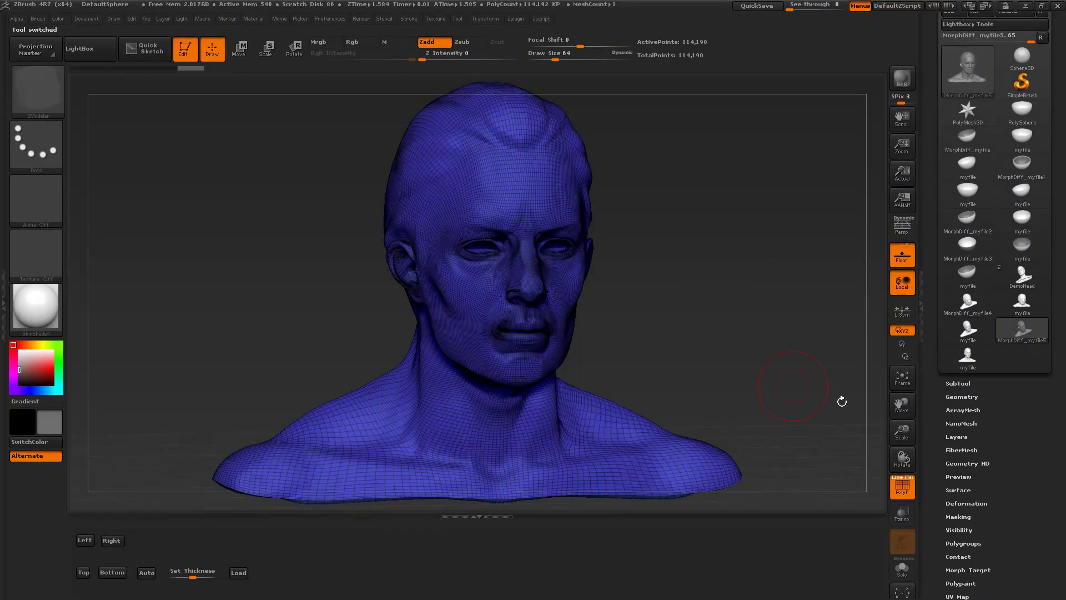
# Step: Inspect the bust's wall from below and its face from the front, with and without the polyframe
pyautogui.click(910, 490)
pyautogui.moveTo(903, 458); pyautogui.dragTo(902, 525)
pyautogui.click(902, 487)
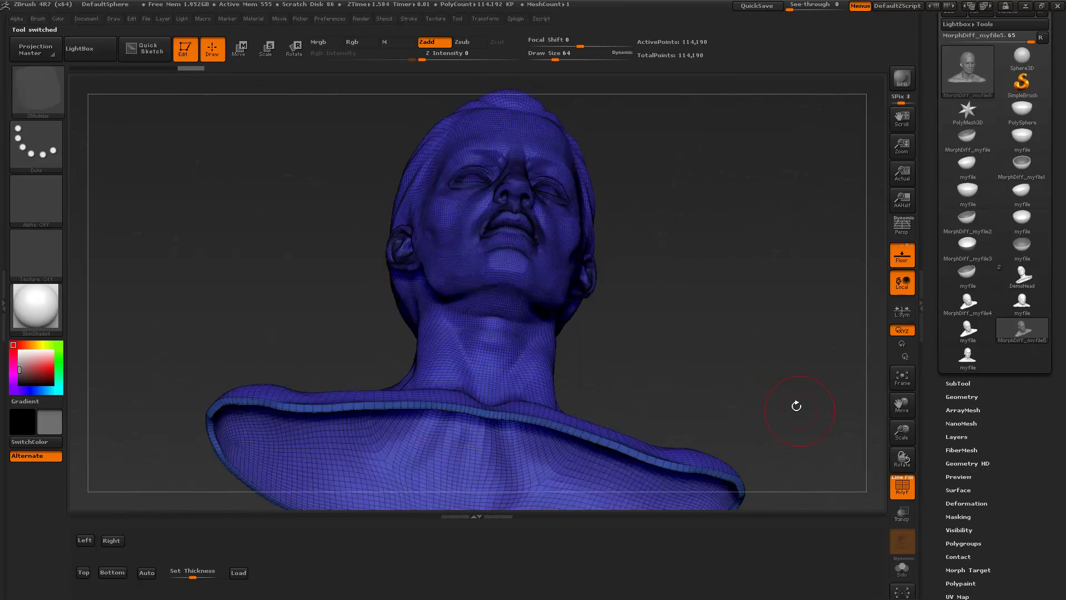
pyautogui.moveTo(811, 418); pyautogui.dragTo(781, 323)
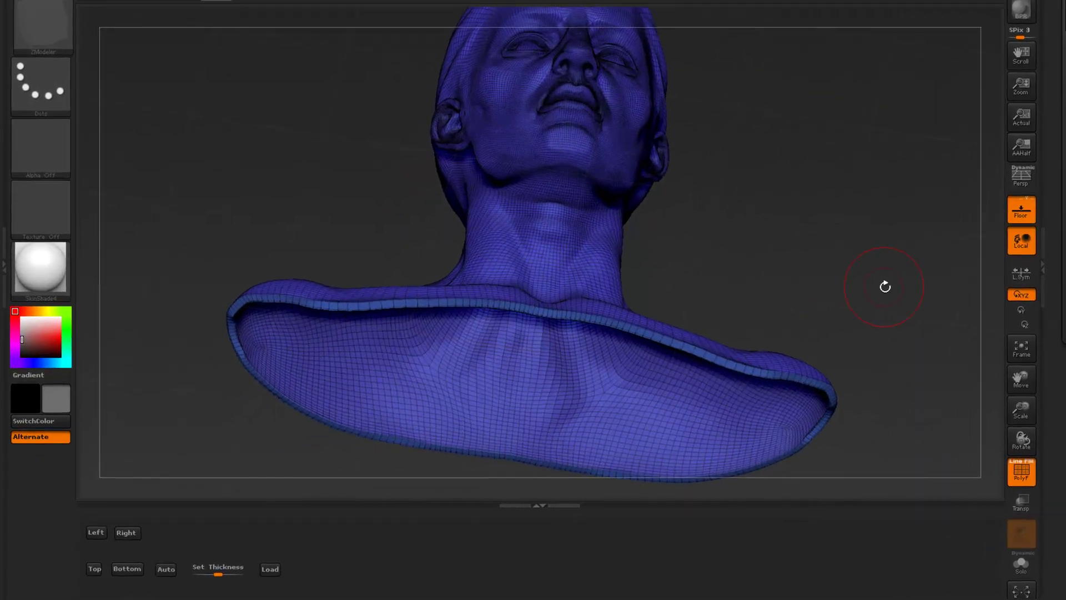
pyautogui.moveTo(884, 297); pyautogui.dragTo(922, 478)
pyautogui.click(1022, 471)
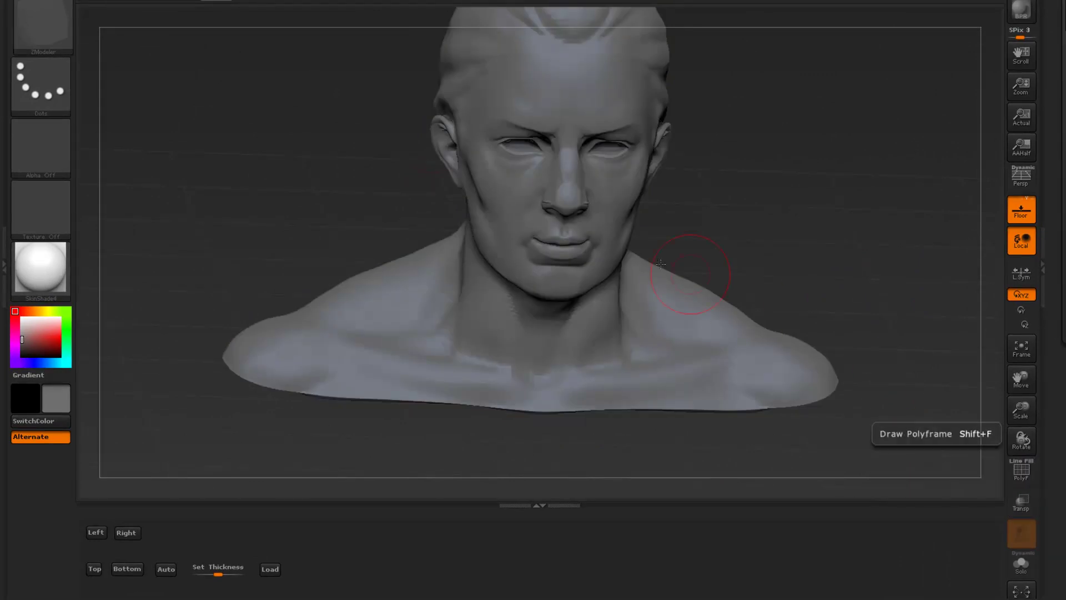
pyautogui.keyDown('alt'); pyautogui.moveTo(760, 208); pyautogui.dragTo(777, 277); pyautogui.keyUp('alt')
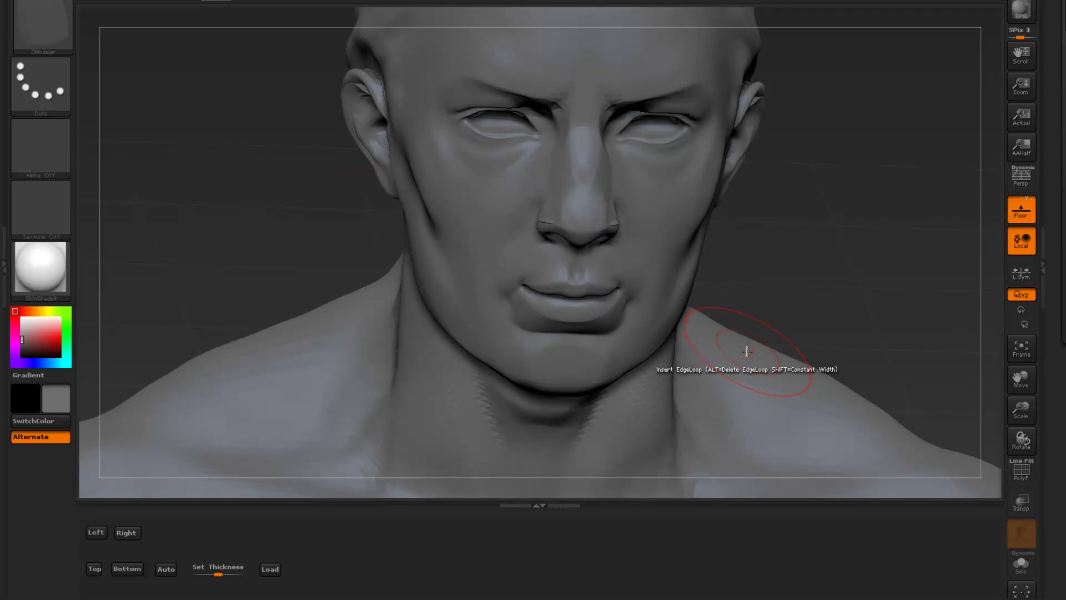
# Step: Smooth the bust's nose and surrounding facial features with the Smooth brush, and check the whole bust
pyautogui.keyDown('ctrl'); pyautogui.keyDown('shift'); pyautogui.click(667, 365); pyautogui.keyUp('shift'); pyautogui.keyUp('ctrl')
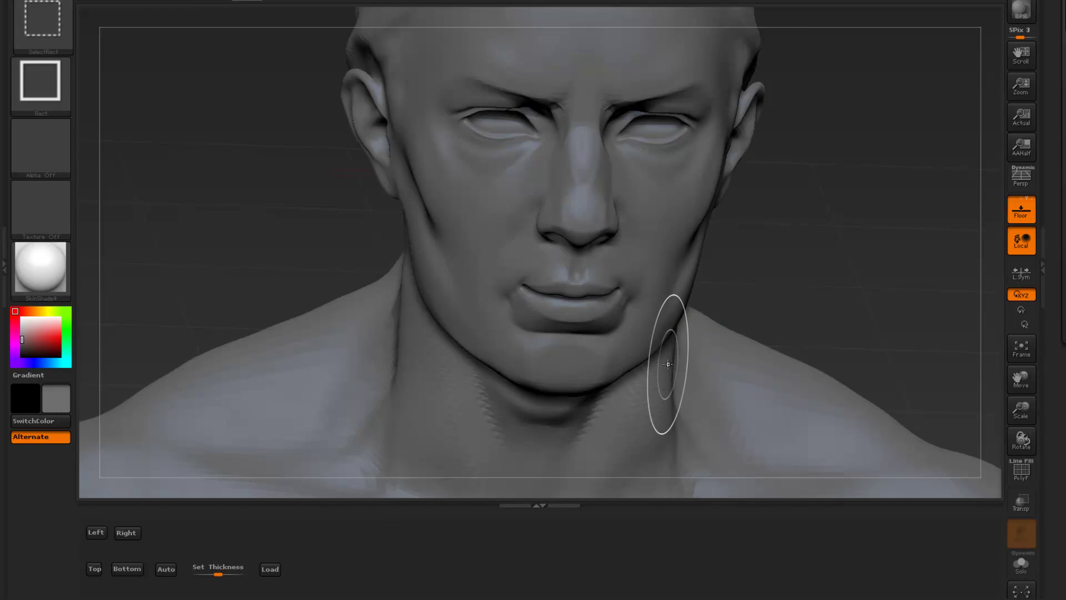
pyautogui.keyDown('ctrl'); pyautogui.keyDown('shift'); pyautogui.click(667, 365); pyautogui.keyUp('shift'); pyautogui.keyUp('ctrl')
pyautogui.keyDown('shift'); pyautogui.moveTo(559, 220); pyautogui.dragTo(581, 221); pyautogui.keyUp('shift')
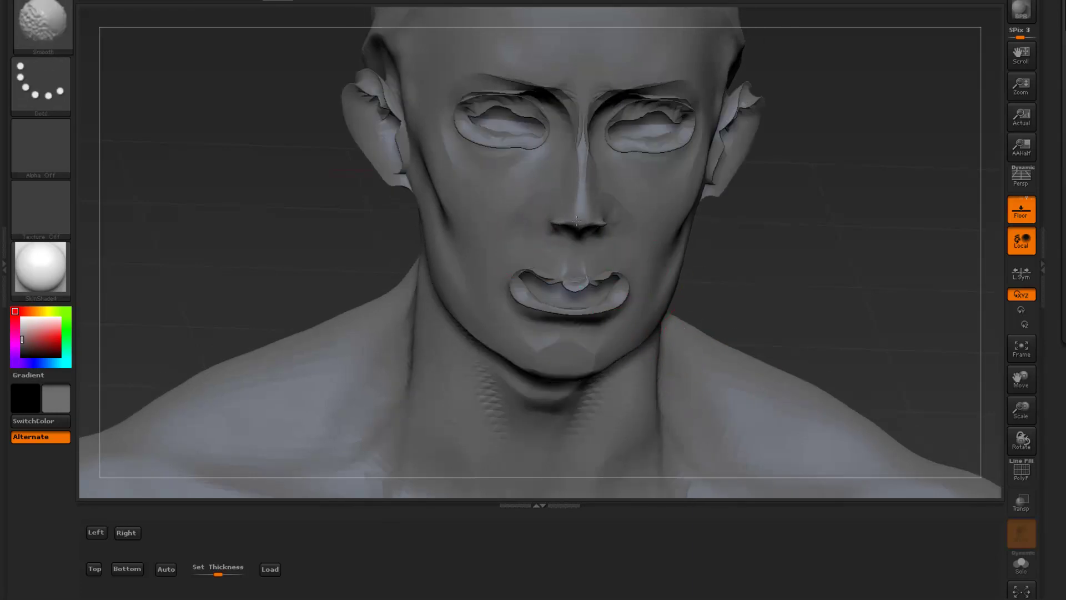
pyautogui.keyDown('ctrl'); pyautogui.keyDown('shift'); pyautogui.click(888, 216); pyautogui.keyUp('shift'); pyautogui.keyUp('ctrl')
pyautogui.moveTo(911, 244)
pyautogui.mouseDown()
pyautogui.moveTo(890, 258)
pyautogui.moveTo(880, 237)
pyautogui.moveTo(747, 236)
pyautogui.moveTo(905, 236)
pyautogui.moveTo(913, 283)
pyautogui.moveTo(894, 212)
pyautogui.moveTo(877, 280)
pyautogui.moveTo(847, 190)
pyautogui.mouseUp()
pyautogui.moveTo(856, 269)
pyautogui.mouseDown()
pyautogui.moveTo(849, 226)
pyautogui.moveTo(873, 305)
pyautogui.moveTo(570, 488)
pyautogui.mouseUp()
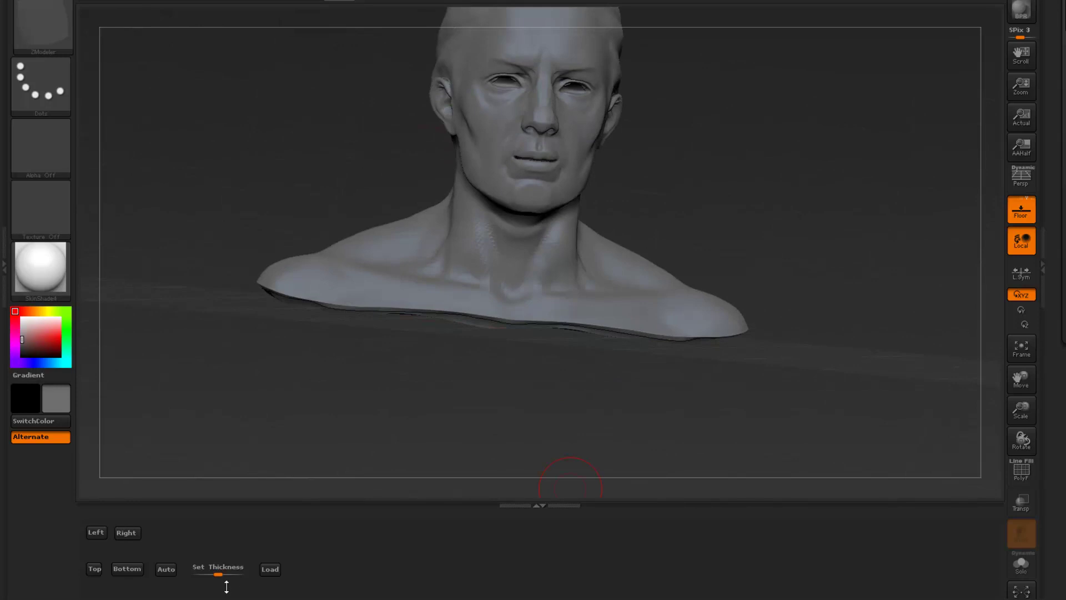
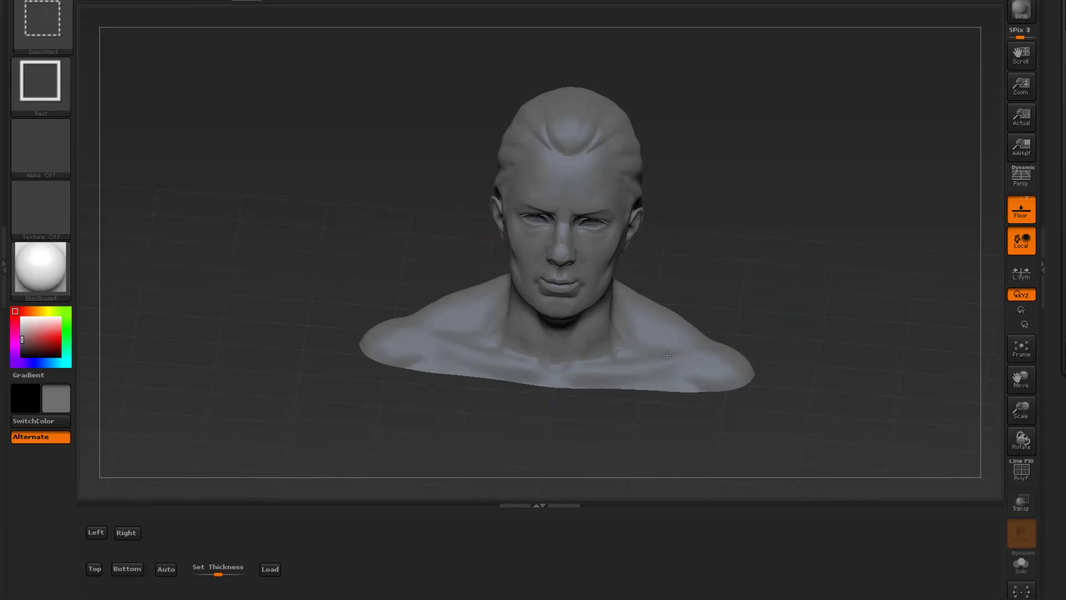
# Step: Check the bust from the front by isolating individual polygroups around the face and head, reversing the visibility changes
pyautogui.moveTo(742, 304); pyautogui.dragTo(759, 294)
pyautogui.keyDown('ctrl'); pyautogui.keyDown('shift'); pyautogui.moveTo(380, 70); pyautogui.dragTo(720, 312); pyautogui.keyUp('shift'); pyautogui.keyUp('ctrl')
pyautogui.keyDown('ctrl'); pyautogui.keyDown('shift'); pyautogui.moveTo(801, 281); pyautogui.dragTo(801, 281); pyautogui.keyUp('shift'); pyautogui.keyUp('ctrl')
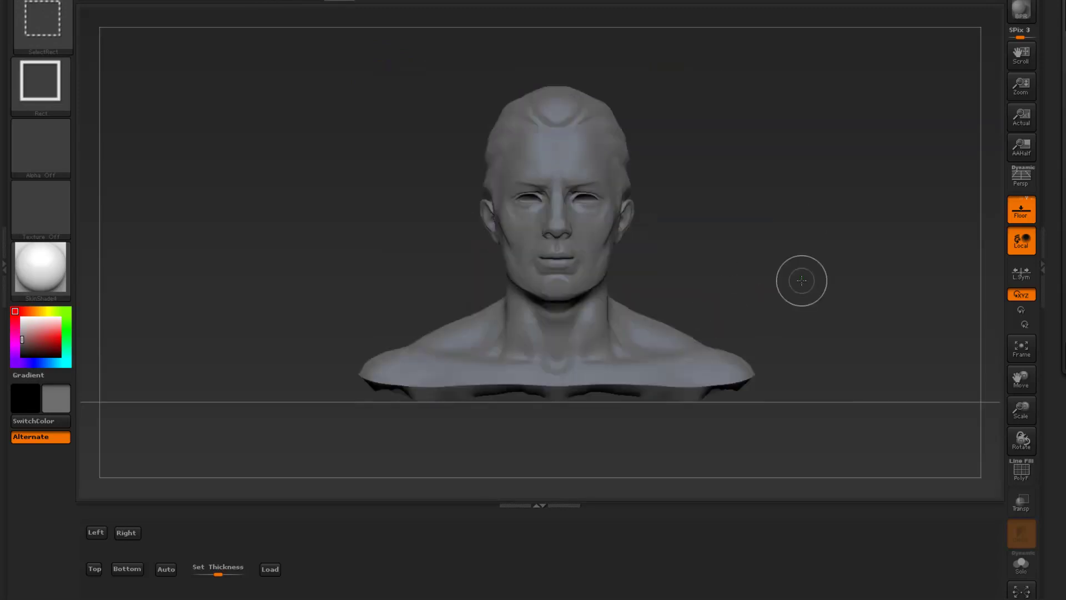
pyautogui.keyDown('ctrl'); pyautogui.keyDown('shift'); pyautogui.click(801, 280); pyautogui.keyUp('shift'); pyautogui.keyUp('ctrl')
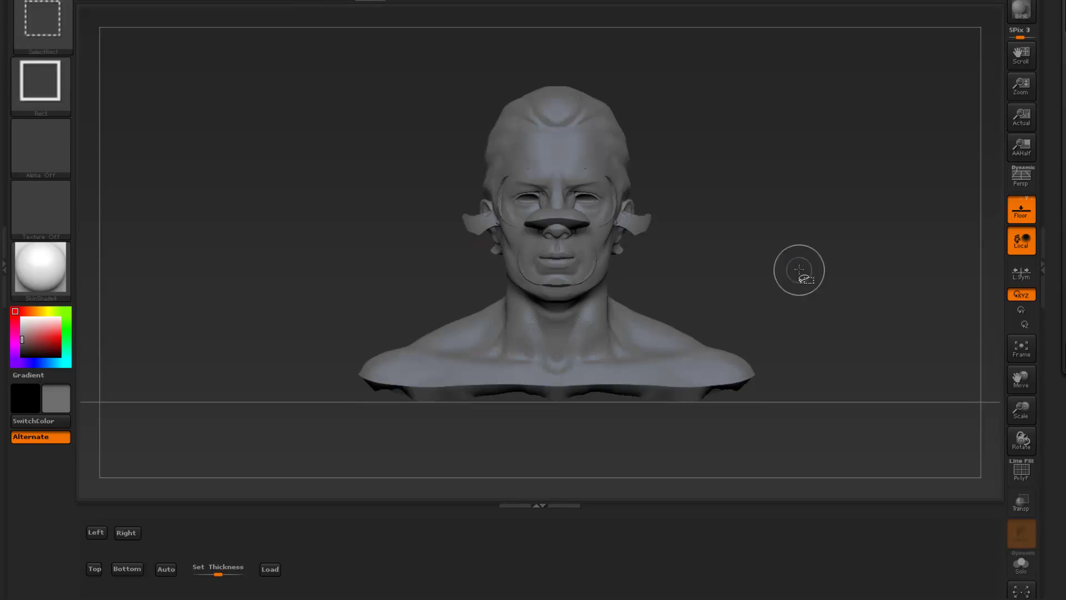
pyautogui.hotkey('ctrl', 'z')
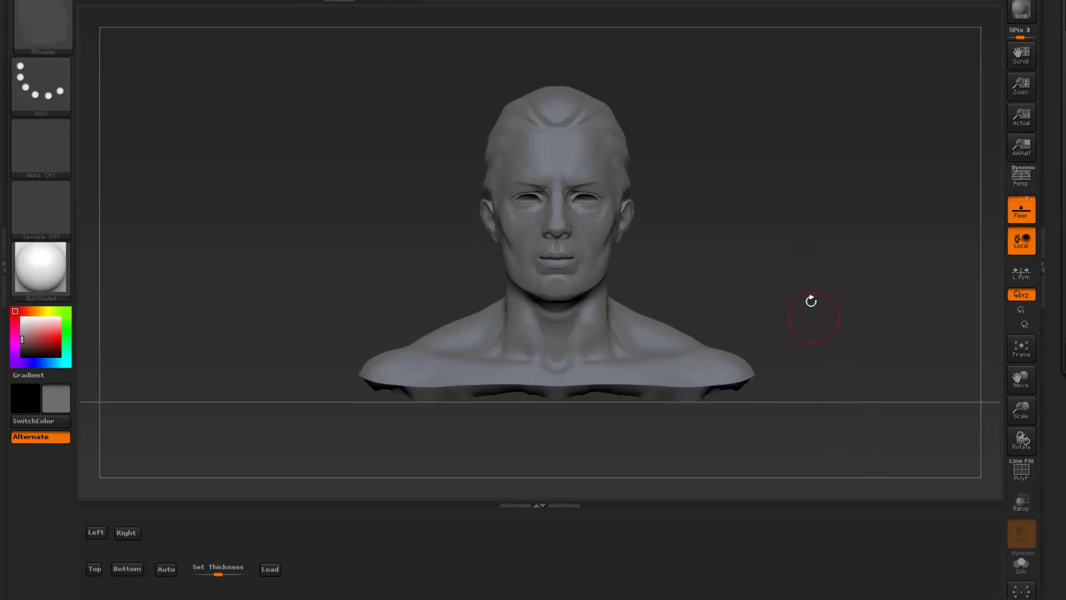
pyautogui.keyDown('ctrl'); pyautogui.keyDown('shift'); pyautogui.moveTo(810, 278); pyautogui.dragTo(845, 389); pyautogui.keyUp('shift'); pyautogui.keyUp('ctrl')
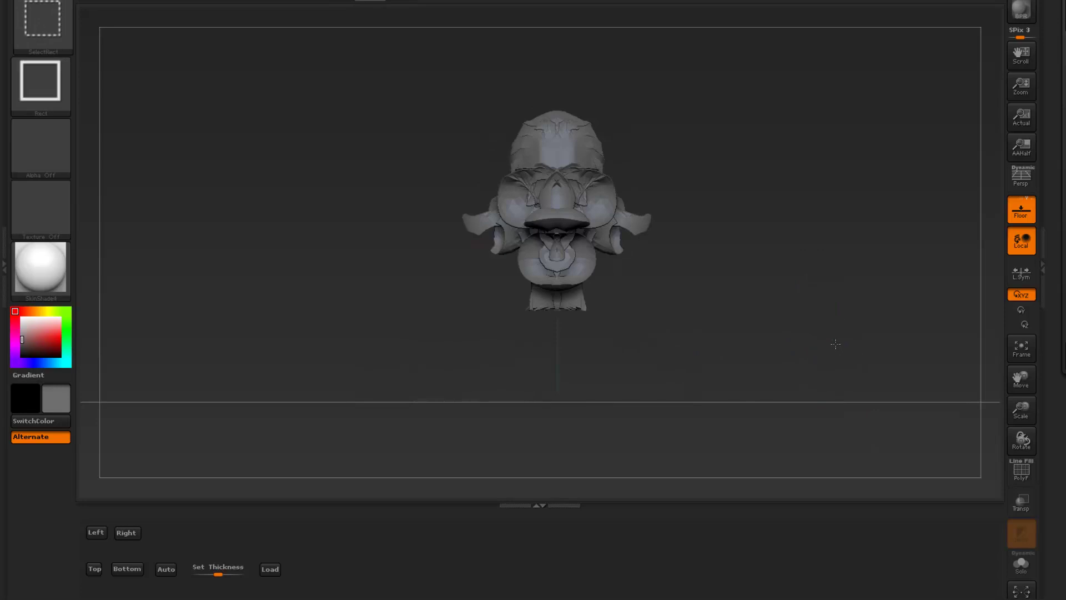
pyautogui.keyDown('ctrl'); pyautogui.keyDown('shift'); pyautogui.click(836, 343); pyautogui.keyUp('shift'); pyautogui.keyUp('ctrl')
pyautogui.hotkey('ctrl', 'z')
pyautogui.hotkey('ctrl', 'z')
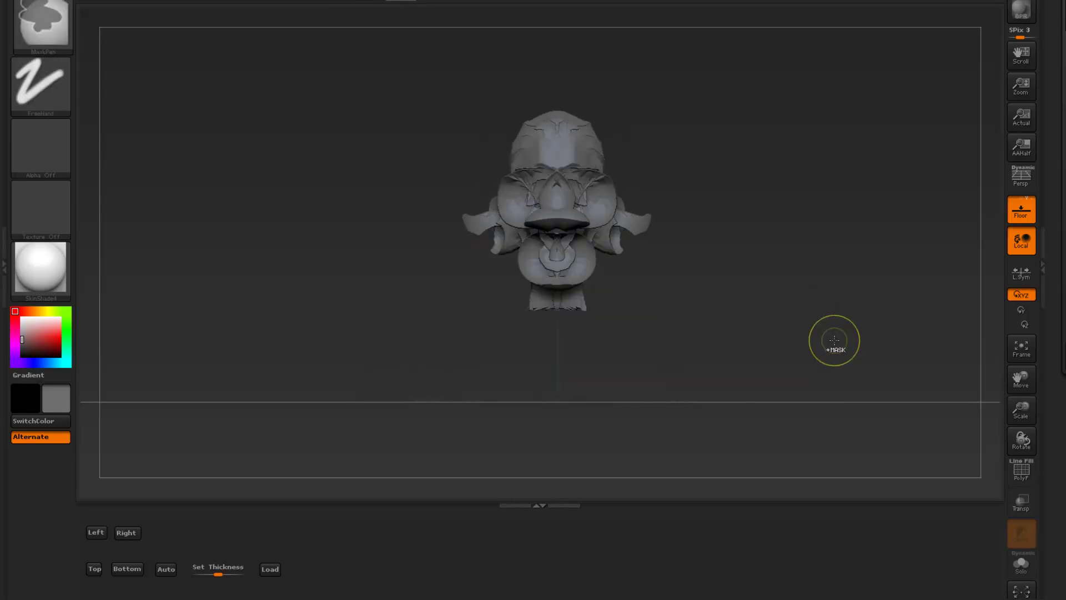
# Step: View the bust from below, isolate its neck and shoulder section, and show the whole bust again
pyautogui.moveTo(834, 319)
pyautogui.mouseDown()
pyautogui.moveTo(835, 221)
pyautogui.moveTo(861, 157)
pyautogui.moveTo(874, 195)
pyautogui.moveTo(854, 278)
pyautogui.moveTo(852, 260)
pyautogui.mouseUp()
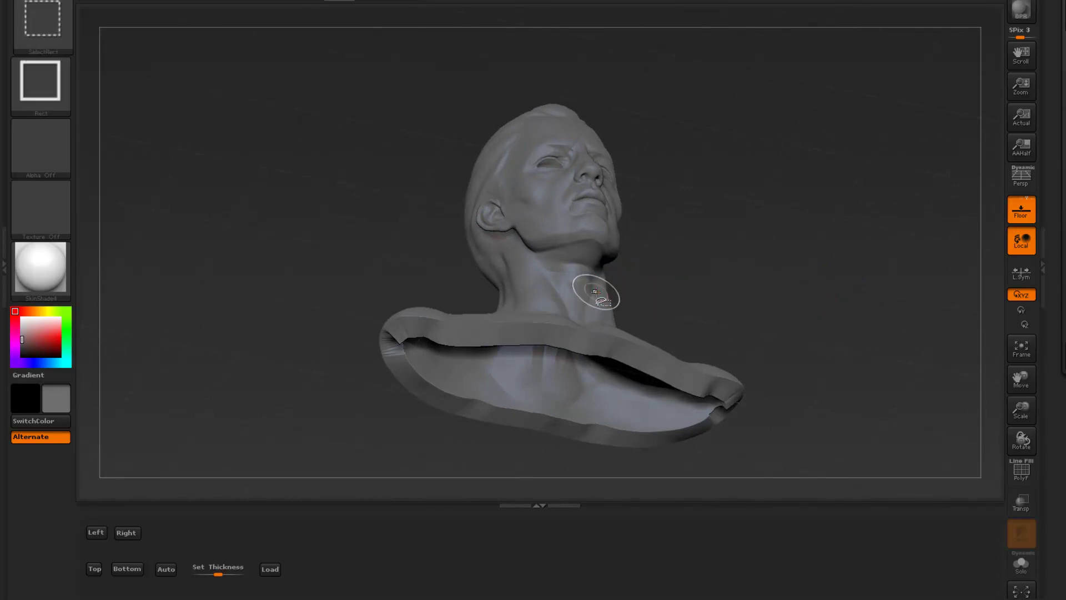
pyautogui.keyDown('ctrl'); pyautogui.keyDown('shift'); pyautogui.click(594, 291); pyautogui.keyUp('shift'); pyautogui.keyUp('ctrl')
pyautogui.moveTo(787, 236); pyautogui.dragTo(789, 313)
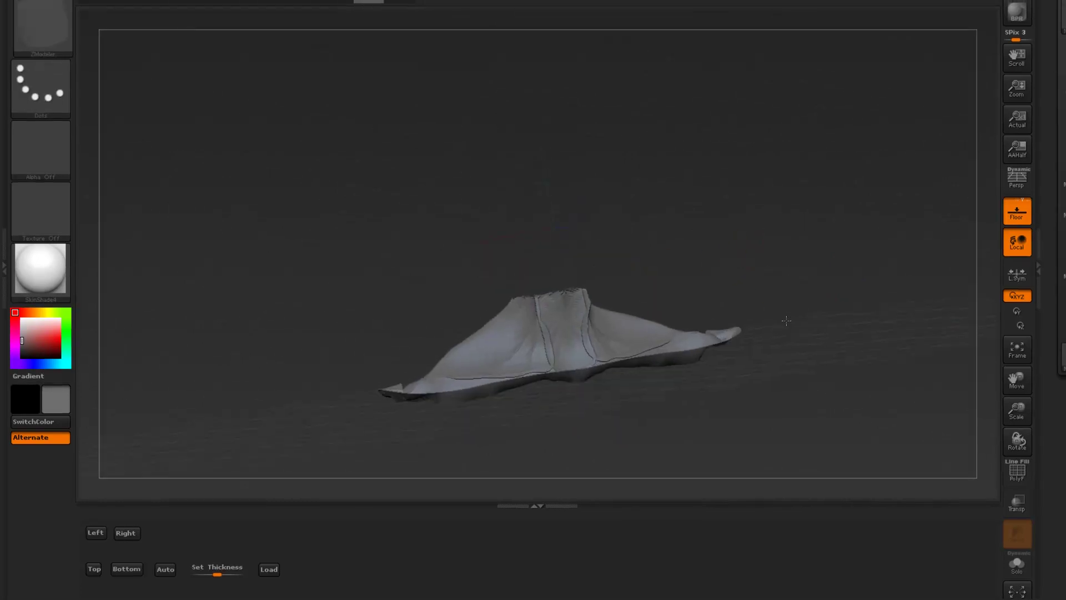
pyautogui.keyDown('ctrl'); pyautogui.keyDown('shift'); pyautogui.click(790, 317); pyautogui.keyUp('shift'); pyautogui.keyUp('ctrl')
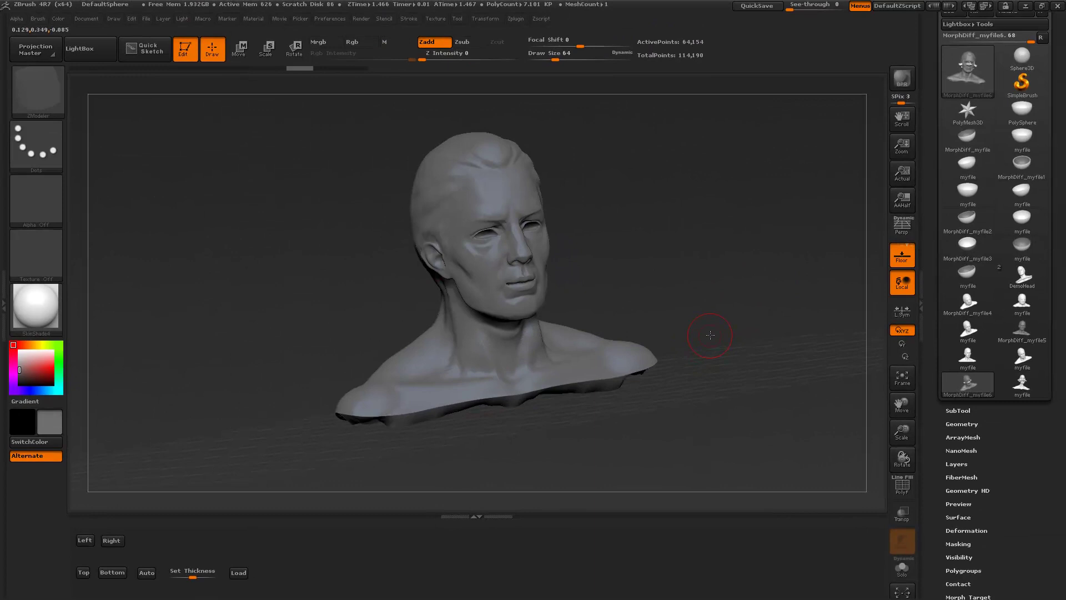
pyautogui.moveTo(710, 335); pyautogui.dragTo(711, 328)
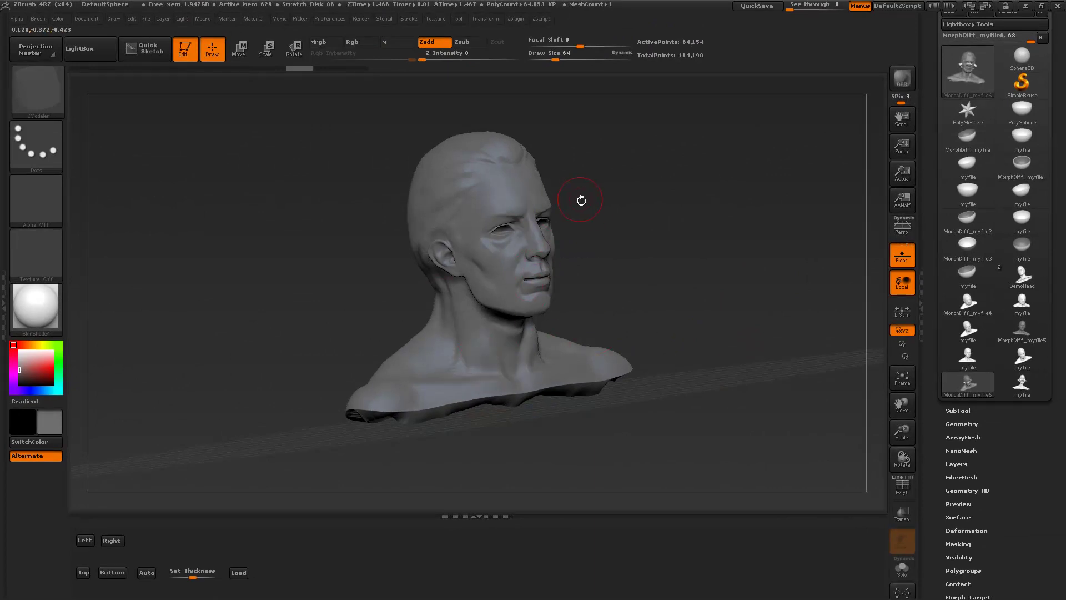
# Step: Convert the bust into a PolyMesh3D and inspect its open underside with the polyframe shown
pyautogui.moveTo(928, 165); pyautogui.dragTo(941, 276)
pyautogui.click(997, 79)
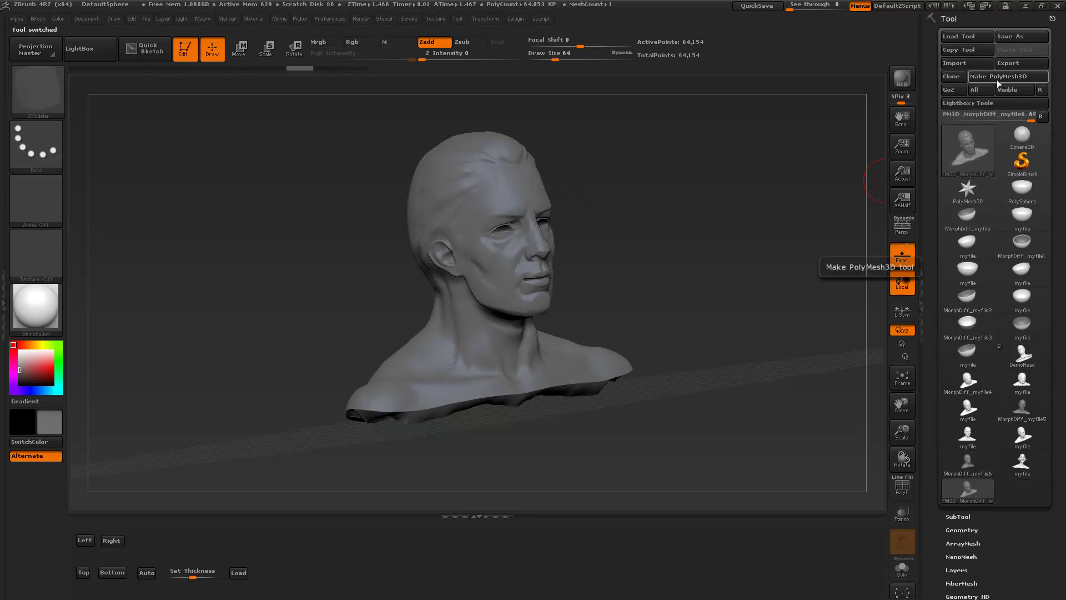
pyautogui.click(900, 488)
pyautogui.moveTo(723, 368); pyautogui.dragTo(727, 334)
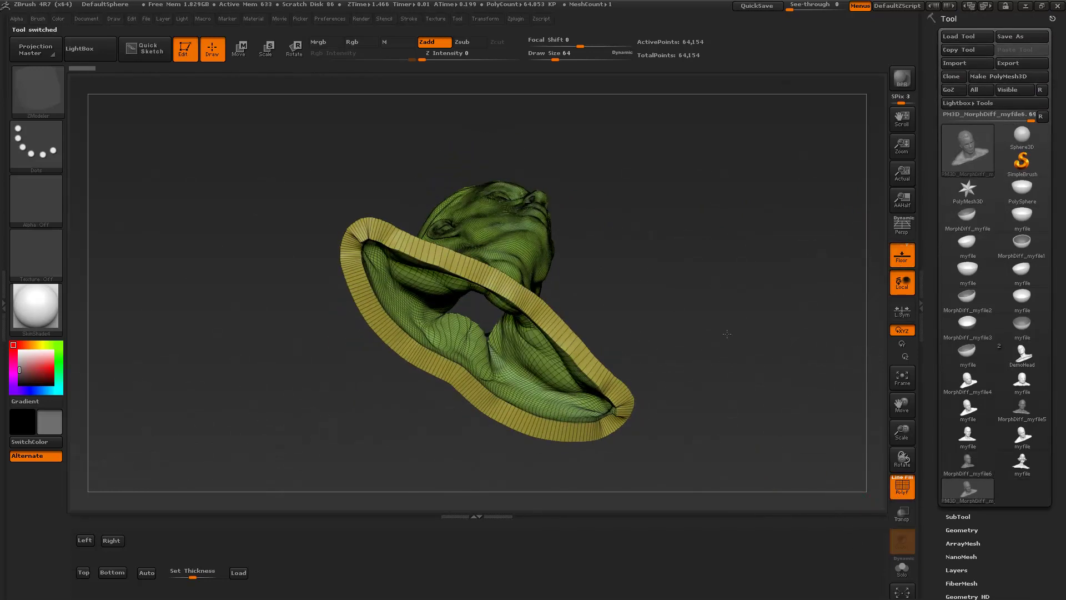
pyautogui.moveTo(652, 328)
pyautogui.mouseDown()
pyautogui.moveTo(661, 436)
pyautogui.moveTo(654, 309)
pyautogui.mouseUp()
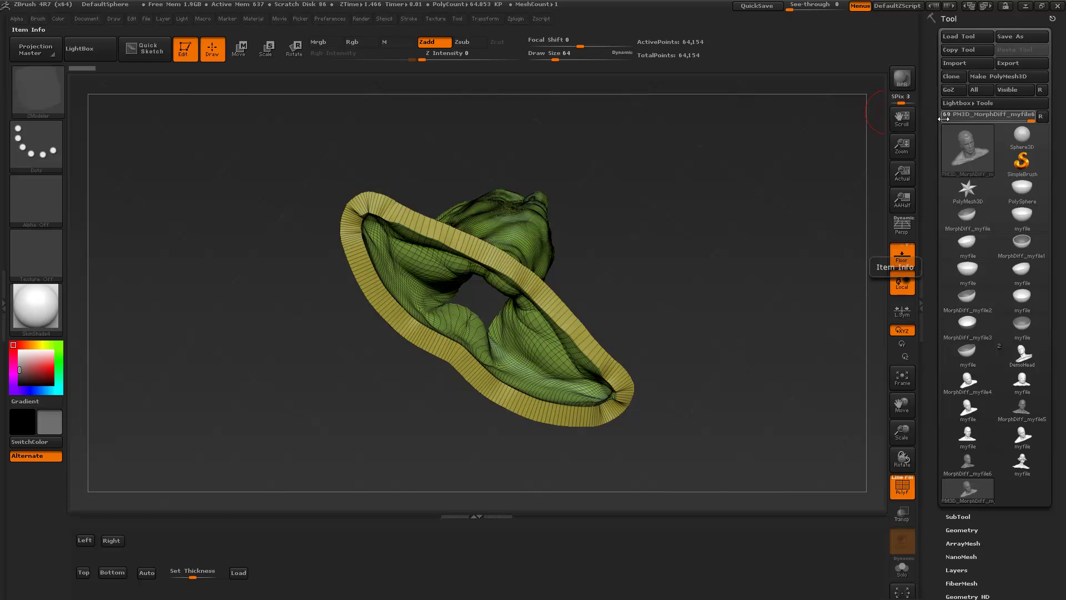
# Step: Close the holes in the bust's mesh and inspect the result with the polyframe hidden
pyautogui.scroll(-8, 945, 105)
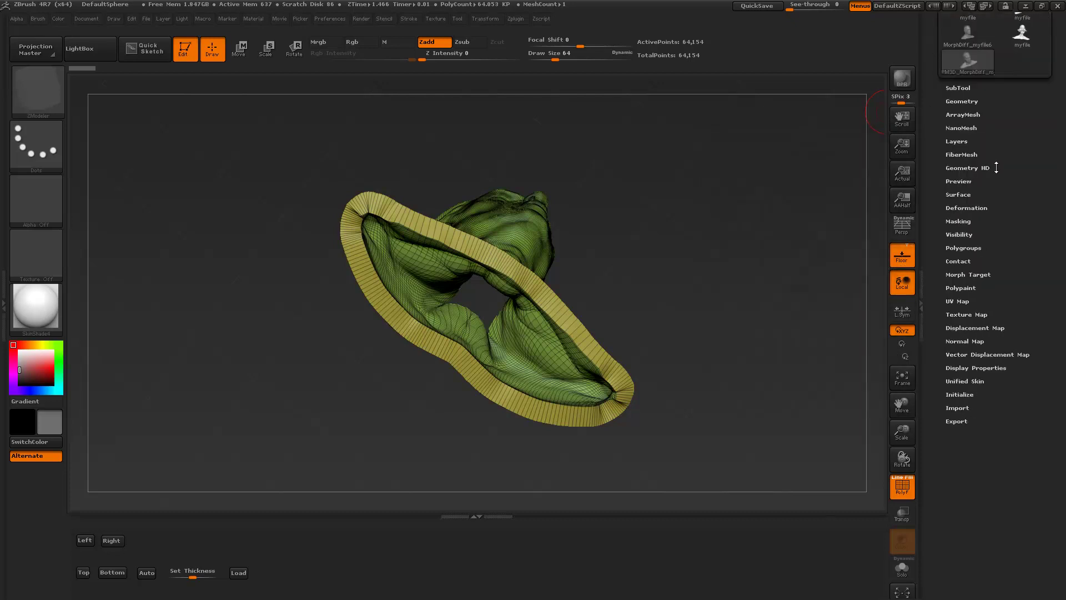
pyautogui.click(960, 101)
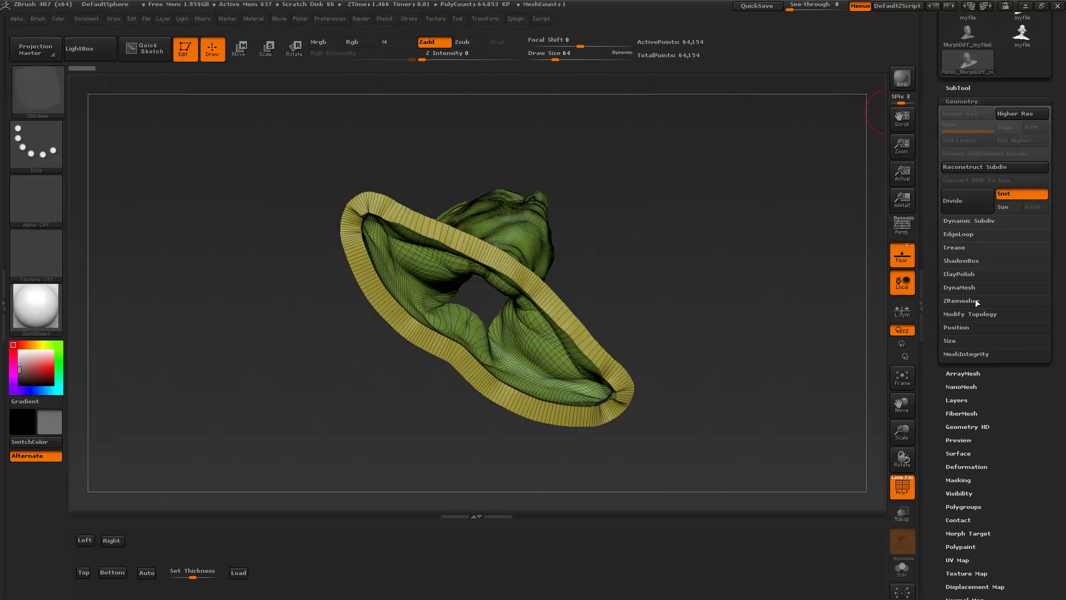
pyautogui.click(985, 317)
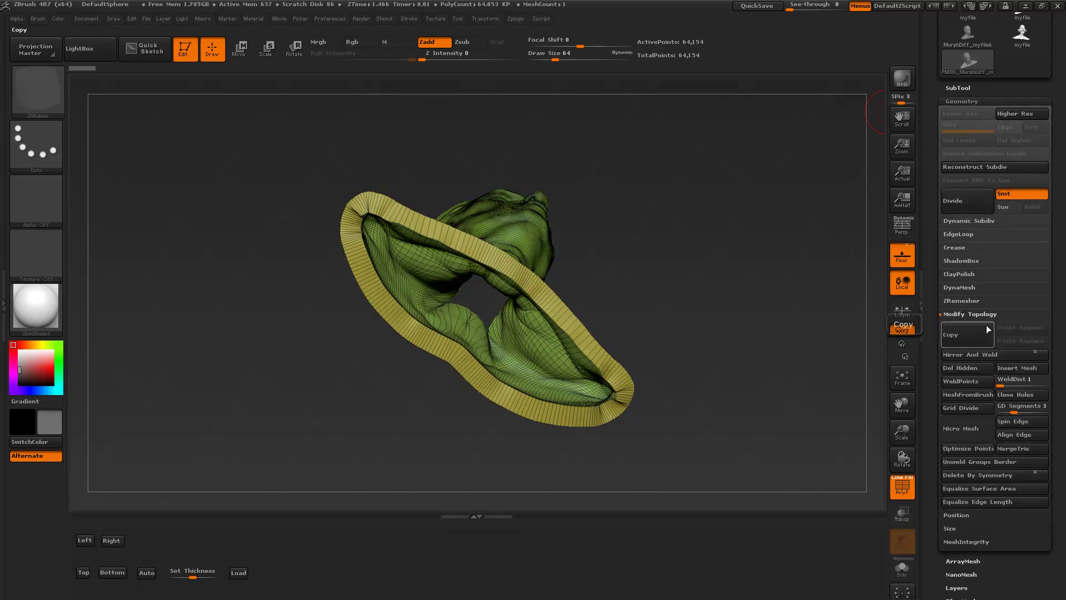
pyautogui.click(1018, 398)
pyautogui.moveTo(854, 333); pyautogui.dragTo(872, 485)
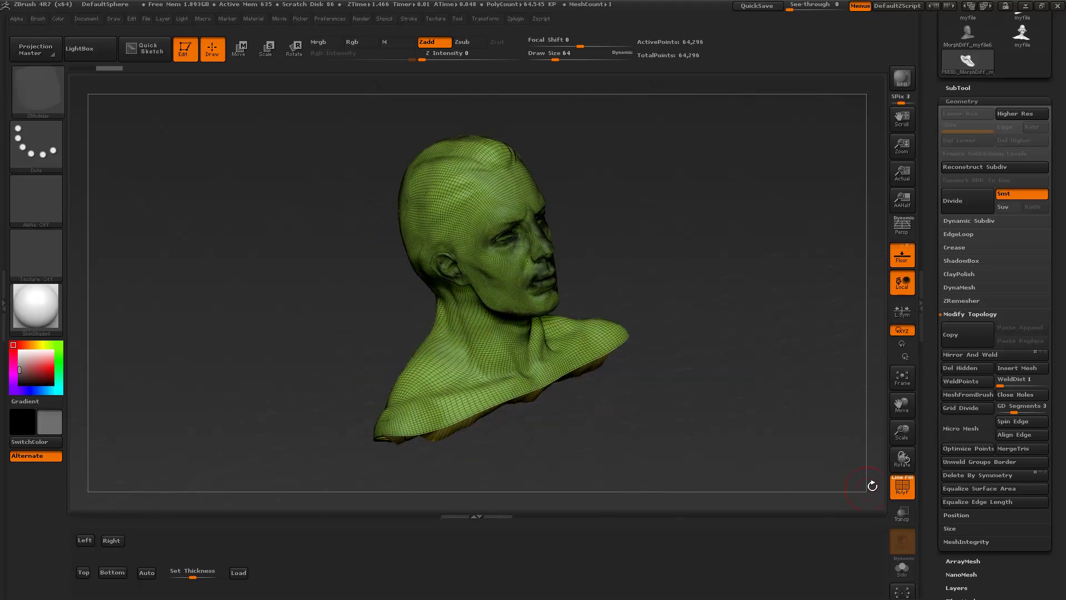
pyautogui.click(900, 486)
pyautogui.moveTo(661, 415); pyautogui.dragTo(660, 391)
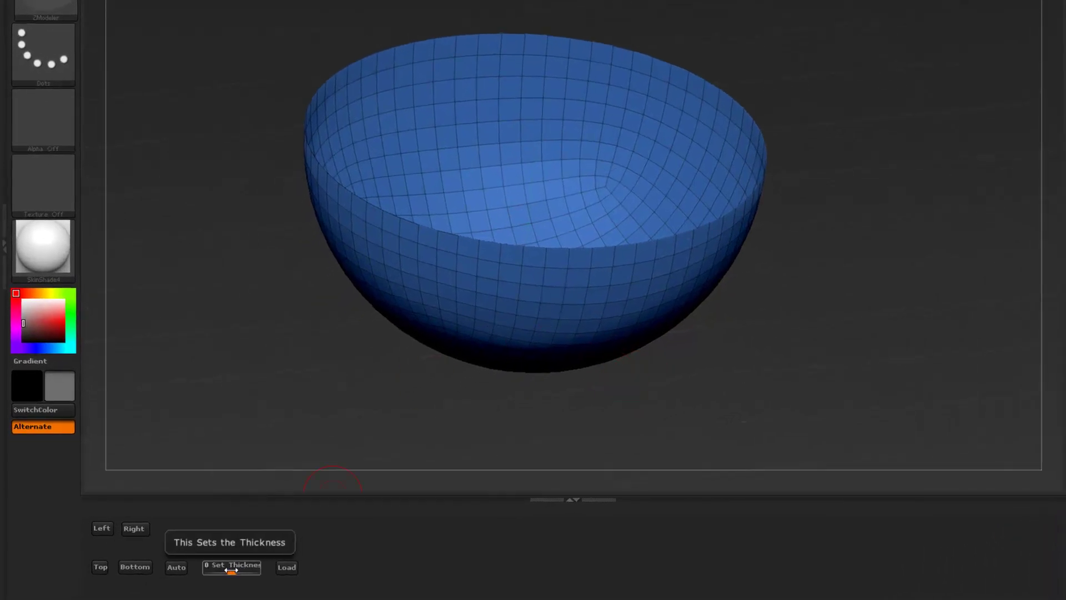
# Step: Thicken the half-sphere with a positive Set Thickness, apply the Relax deformation, and compare the surface with and without the polyframe
pyautogui.moveTo(231, 569); pyautogui.dragTo(260, 573)
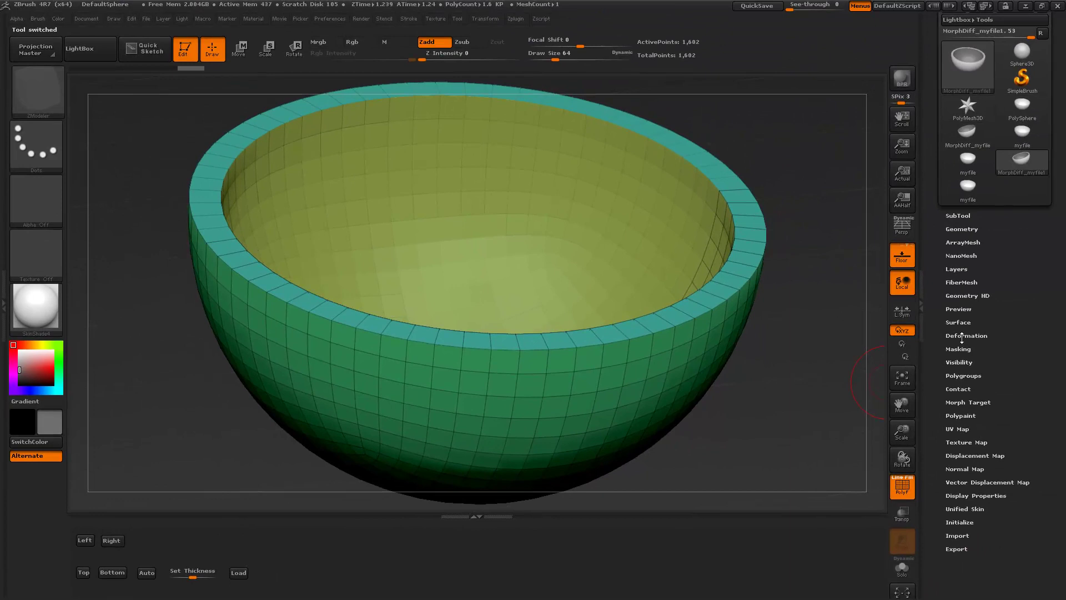
pyautogui.click(961, 336)
pyautogui.moveTo(971, 230); pyautogui.dragTo(1041, 232)
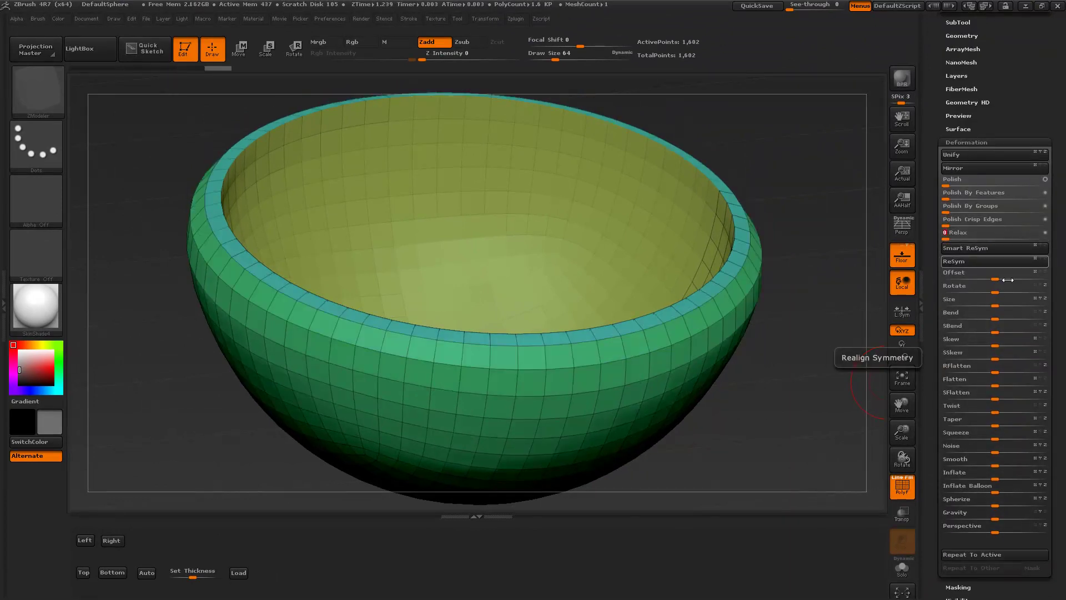
pyautogui.click(903, 488)
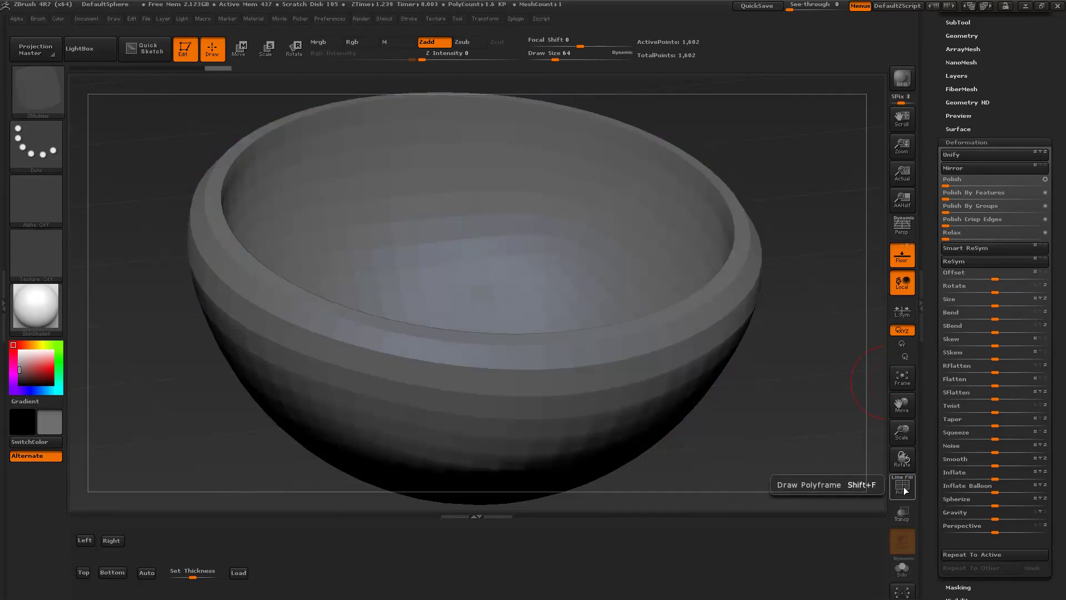
pyautogui.click(904, 488)
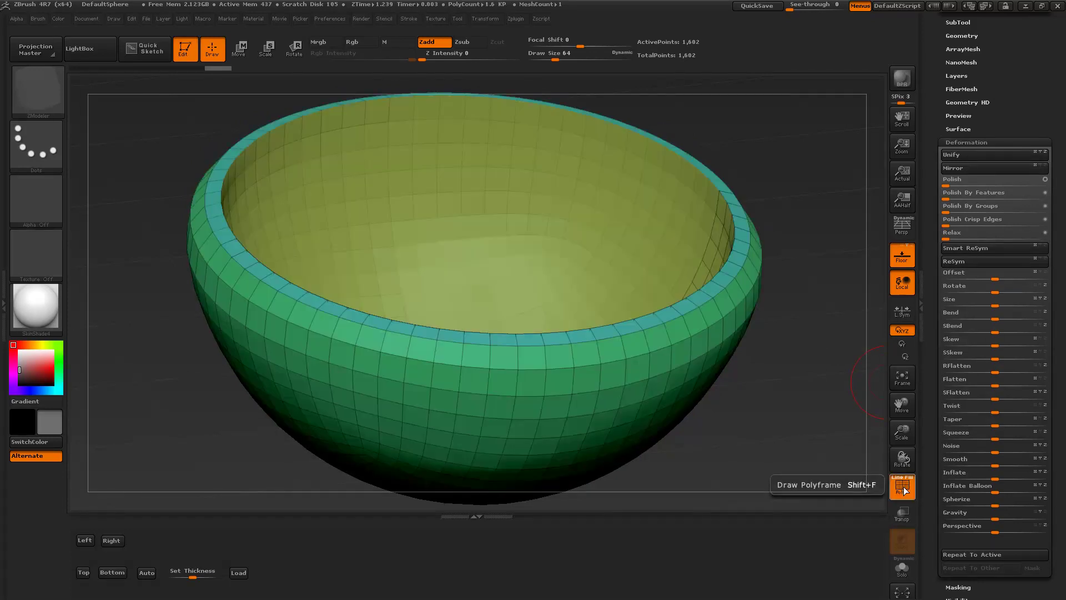
pyautogui.click(958, 142)
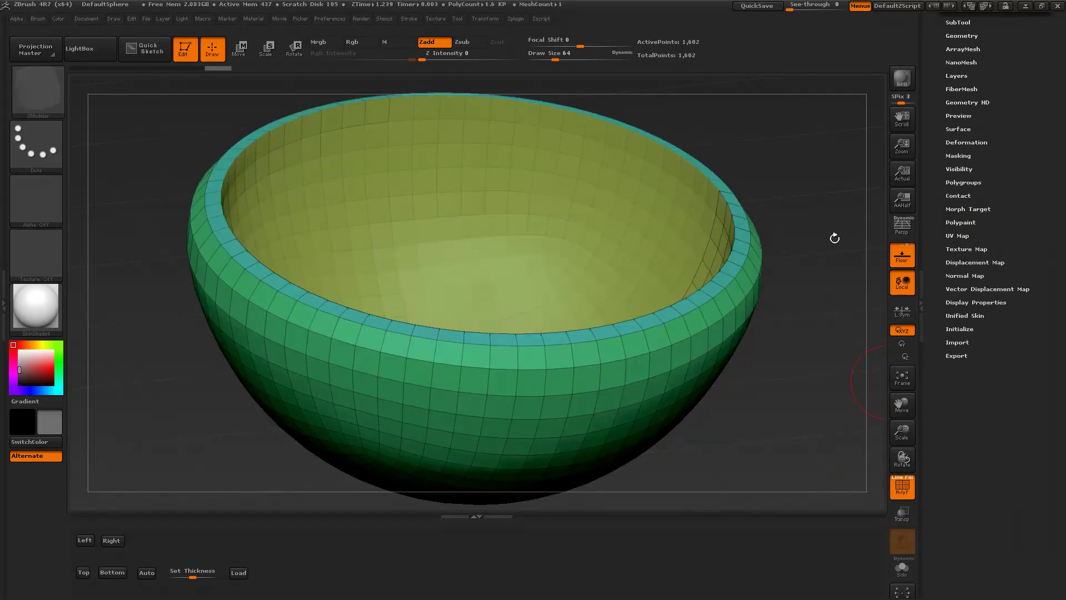
# Step: Reload the original half-sphere, try thickening it inward with QMesh on all polygons, and undo the attempt
pyautogui.click(242, 571)
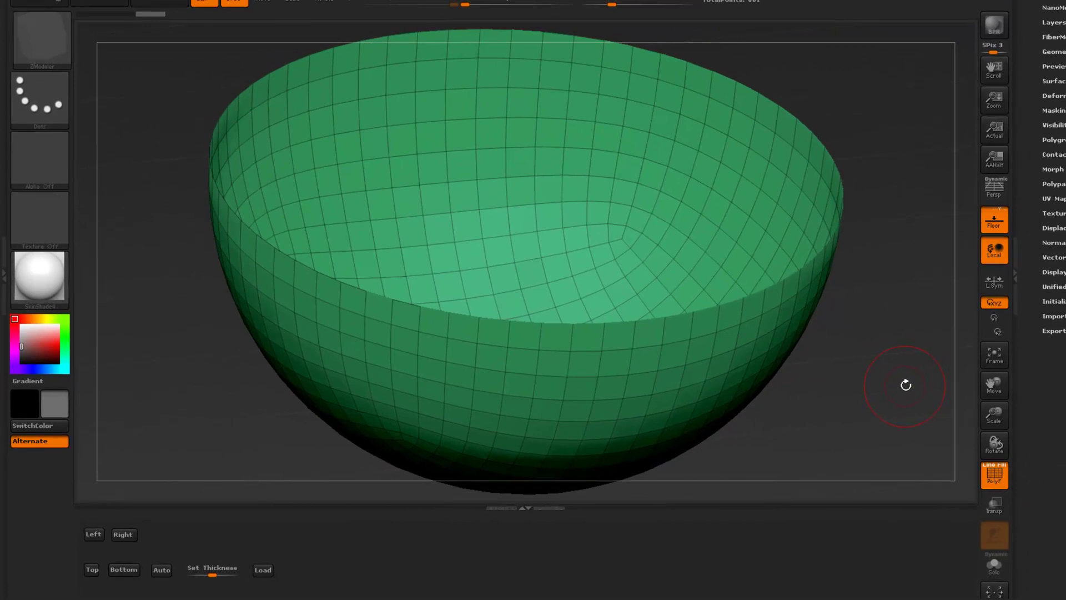
pyautogui.keyDown('alt'); pyautogui.moveTo(905, 385); pyautogui.dragTo(885, 360); pyautogui.keyUp('alt')
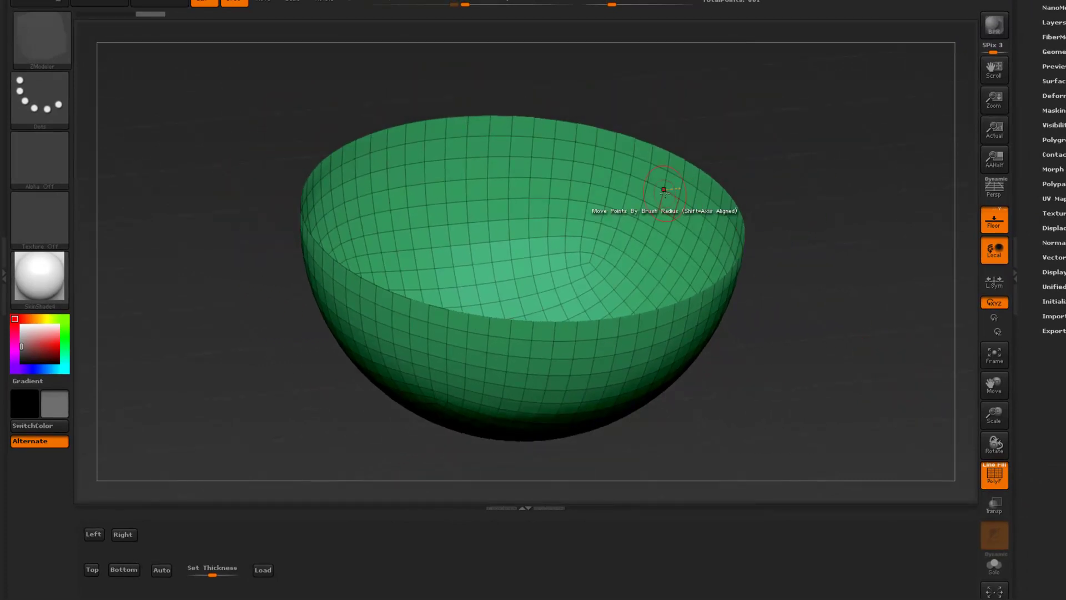
pyautogui.moveTo(671, 190); pyautogui.dragTo(590, 321)
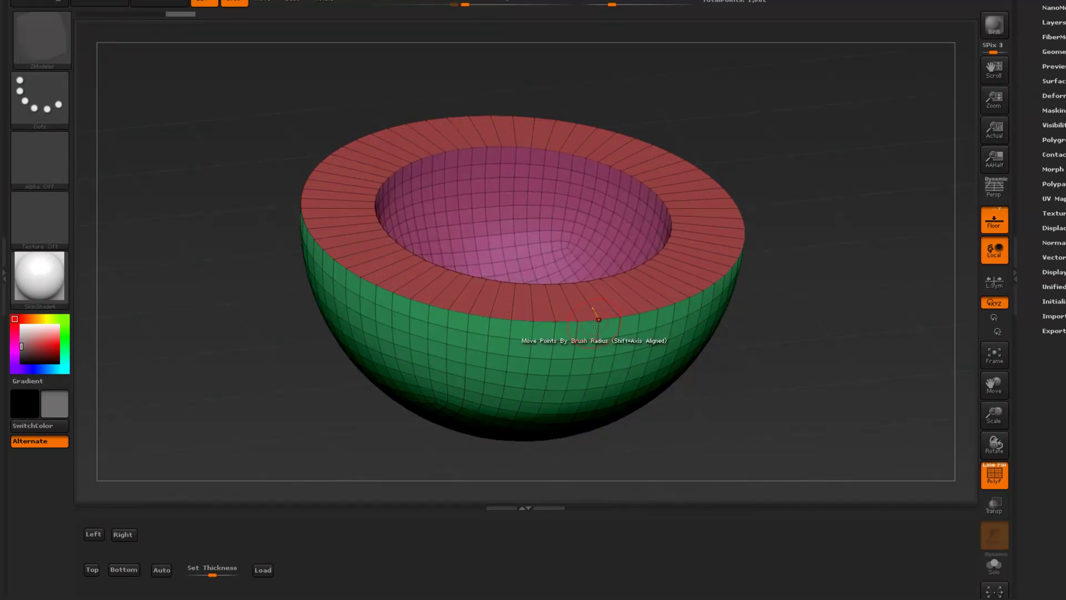
pyautogui.hotkey('ctrl', 'z')
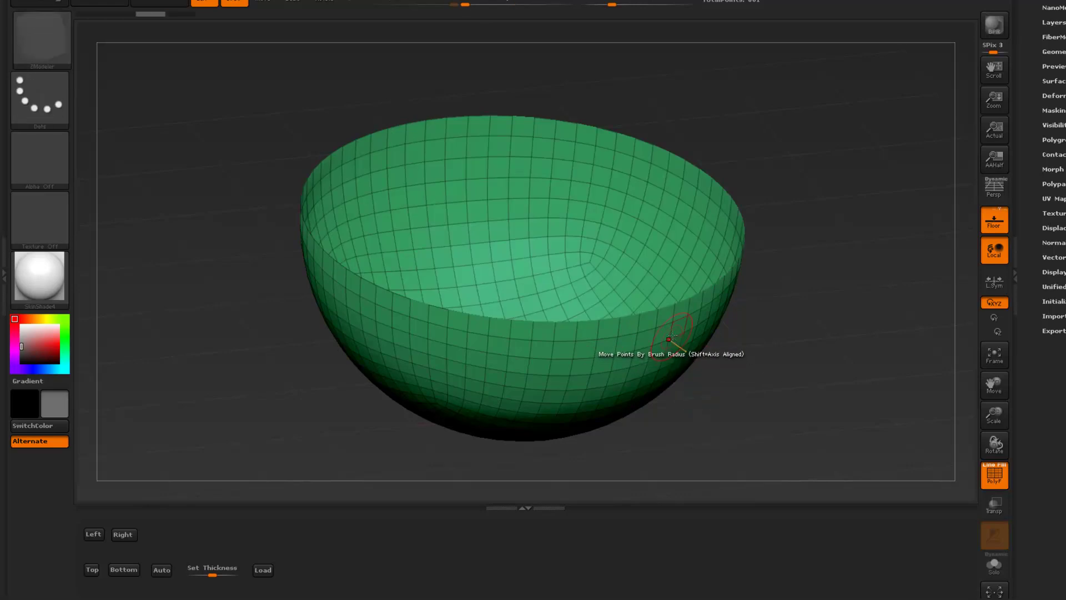
# Step: Extrude all the half-sphere's polygons outward with QMesh and insert an edge loop around the middle of the rim
pyautogui.moveTo(674, 332); pyautogui.dragTo(711, 377)
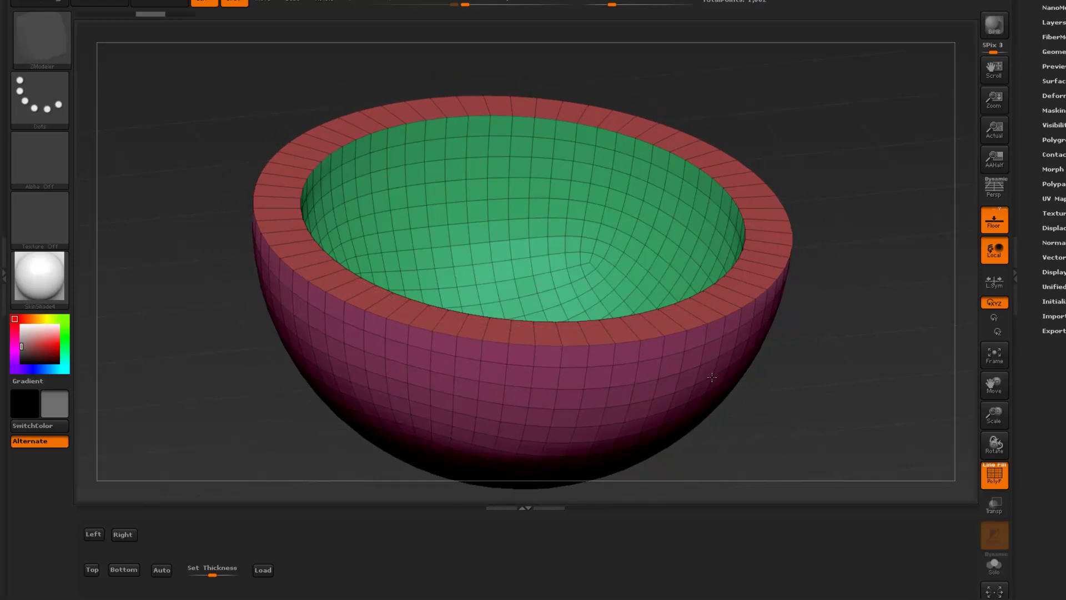
pyautogui.click(706, 306)
pyautogui.moveTo(873, 342)
pyautogui.mouseDown()
pyautogui.moveTo(856, 363)
pyautogui.moveTo(853, 355)
pyautogui.moveTo(871, 360)
pyautogui.mouseUp()
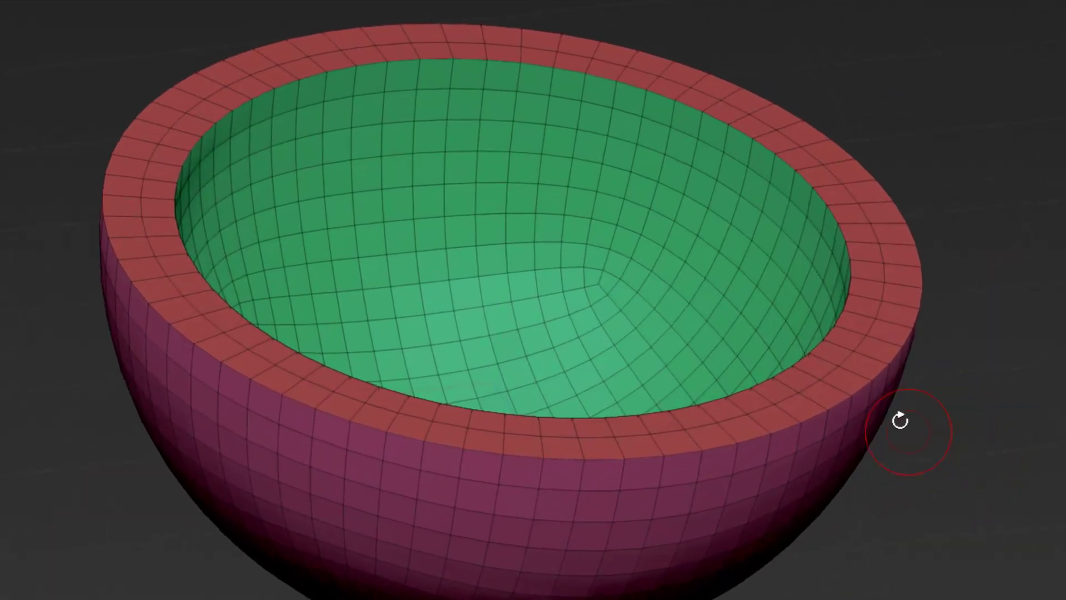
pyautogui.press('space')
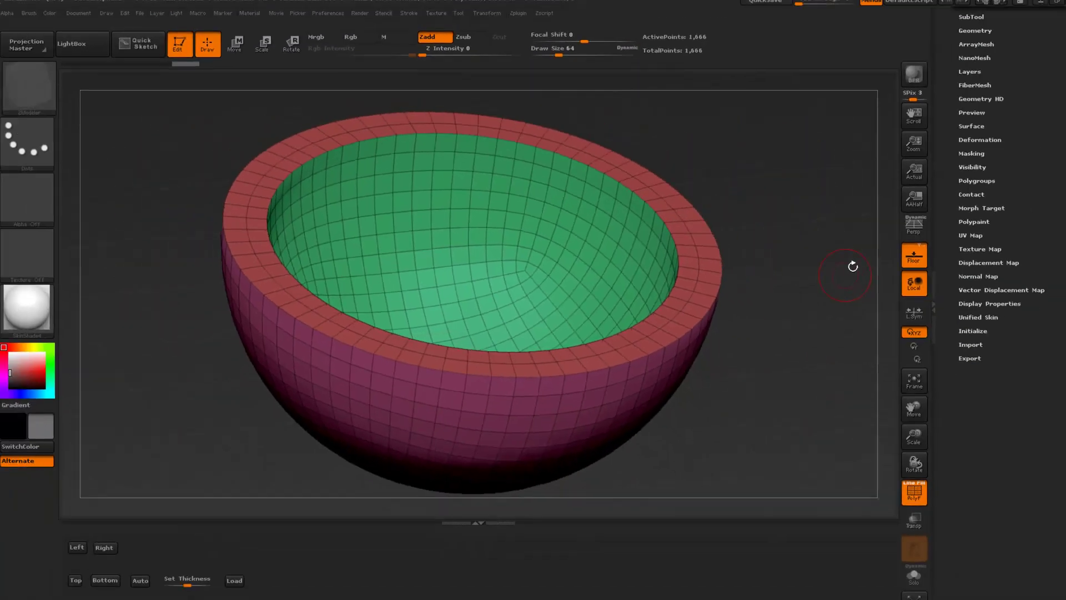
pyautogui.moveTo(947, 178); pyautogui.dragTo(963, 275)
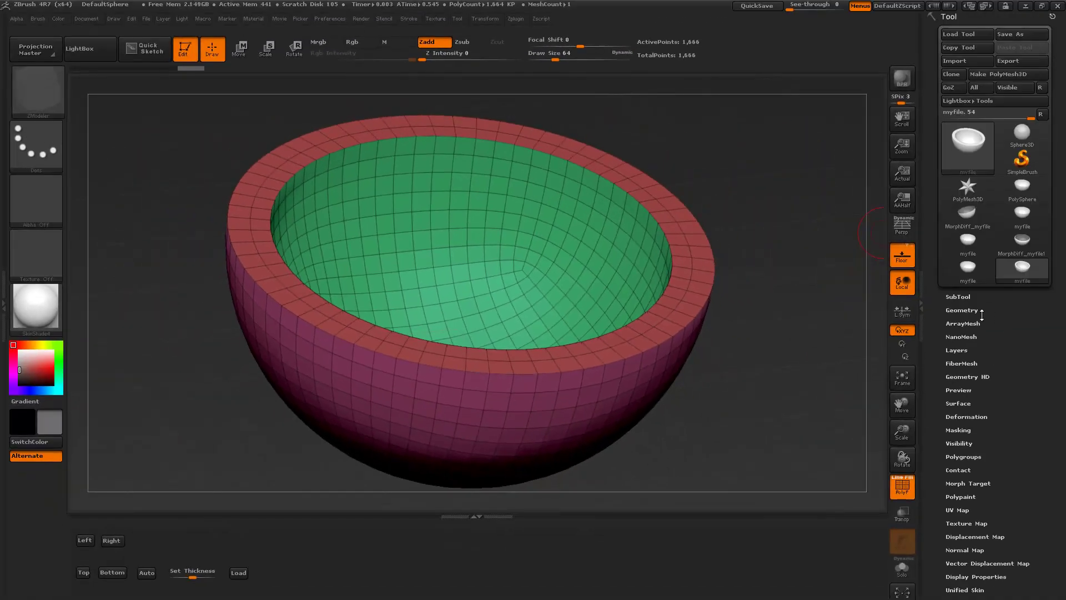
# Step: Divide the thickened half-sphere twice to subdivision level 3 and view the smooth surface with the polyframe hidden
pyautogui.click(957, 310)
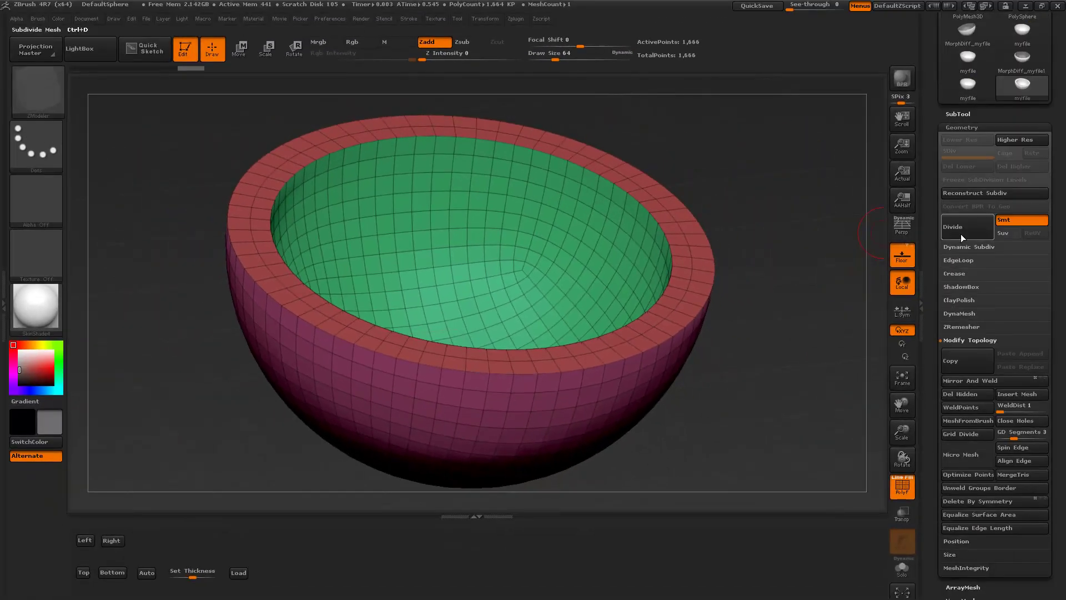
pyautogui.click(960, 234)
pyautogui.click(960, 235)
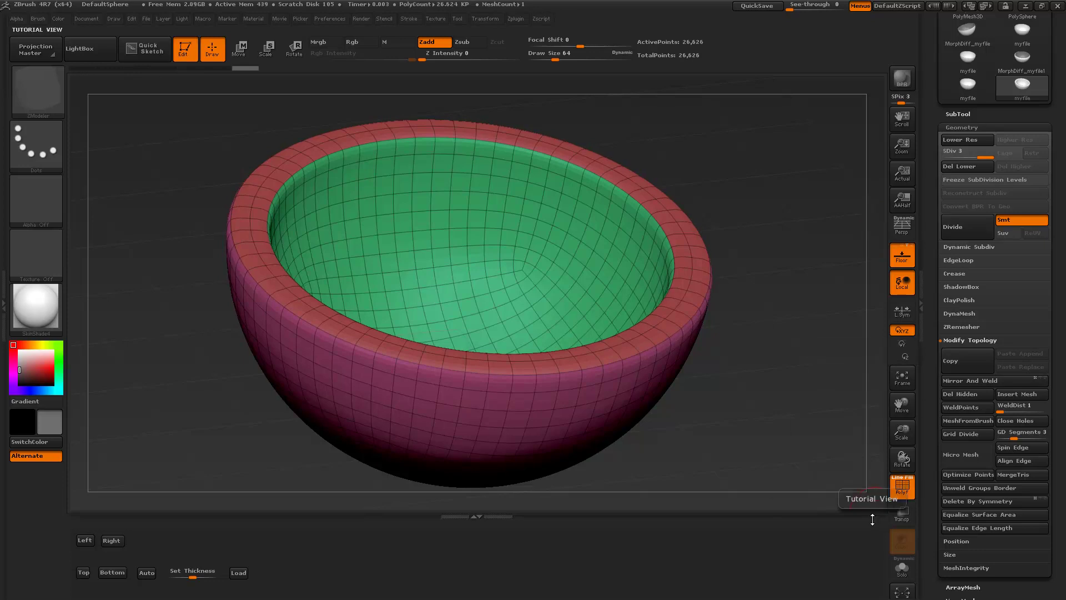
pyautogui.click(902, 486)
pyautogui.moveTo(769, 488)
pyautogui.mouseDown()
pyautogui.moveTo(759, 428)
pyautogui.moveTo(777, 466)
pyautogui.mouseUp()
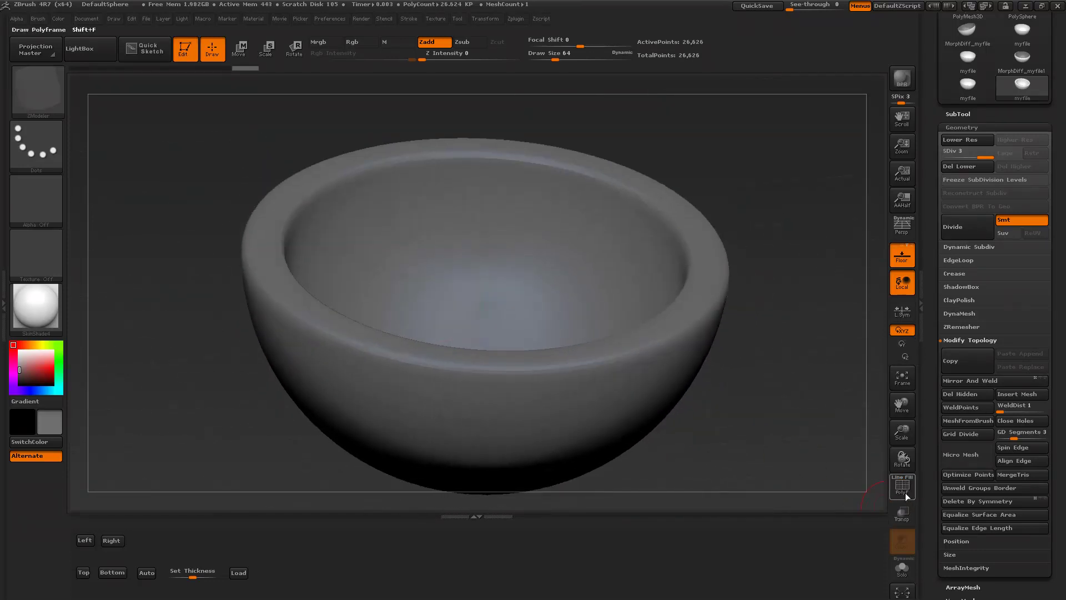